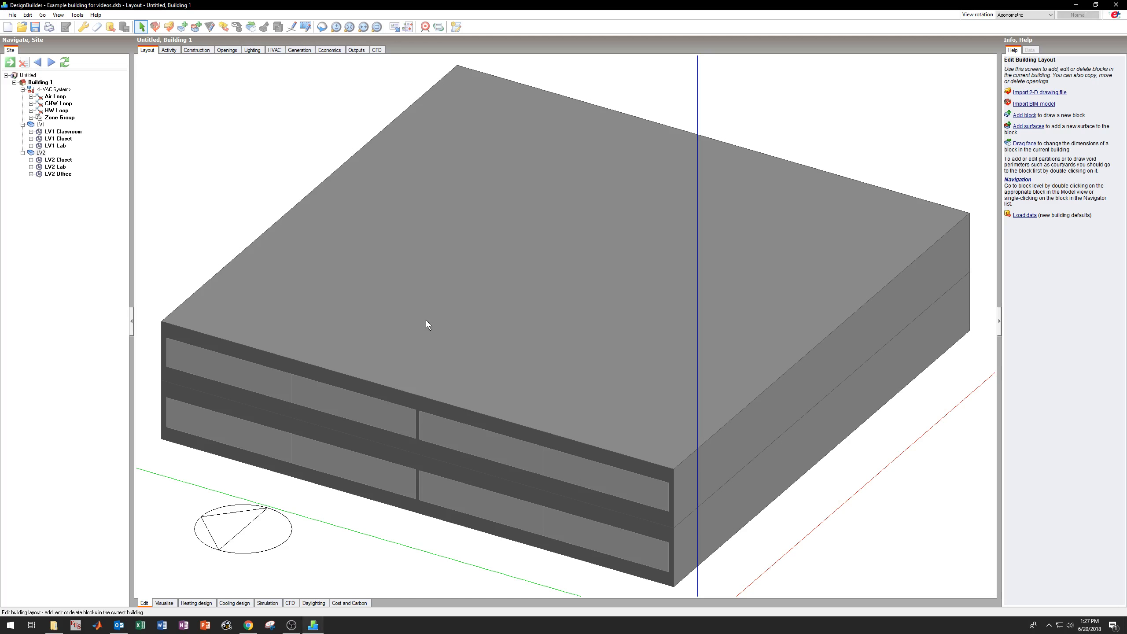
Move the upper building block about 91.5 ft aside so the top of the lower block is exposed
{"action": "left_click", "coordinate": [429, 329]}
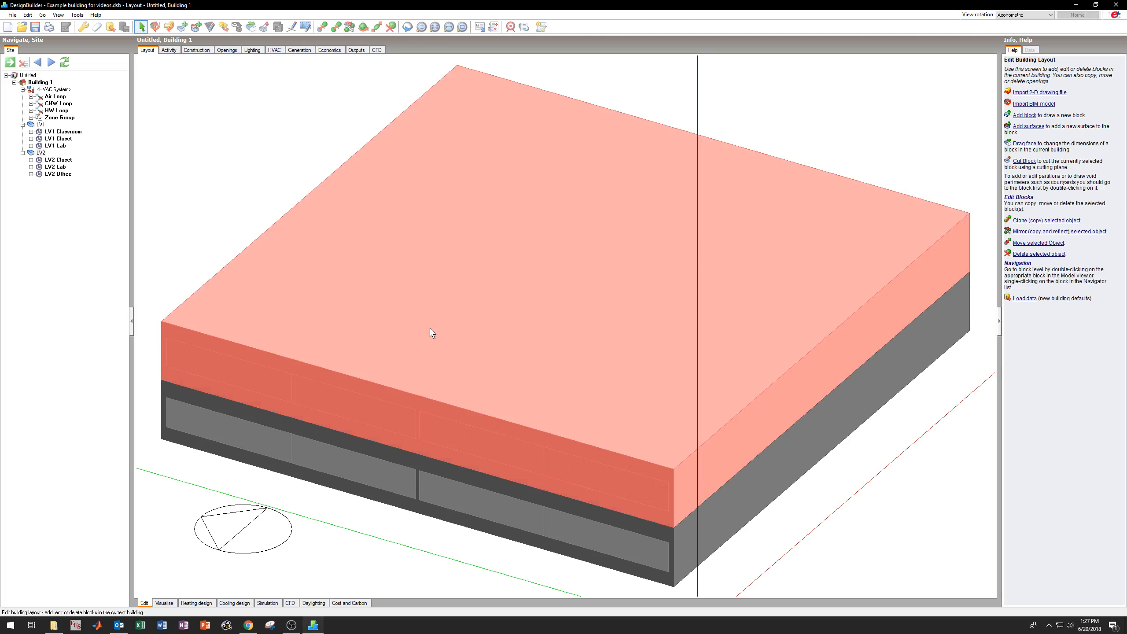
{"action": "left_click", "coordinate": [322, 28]}
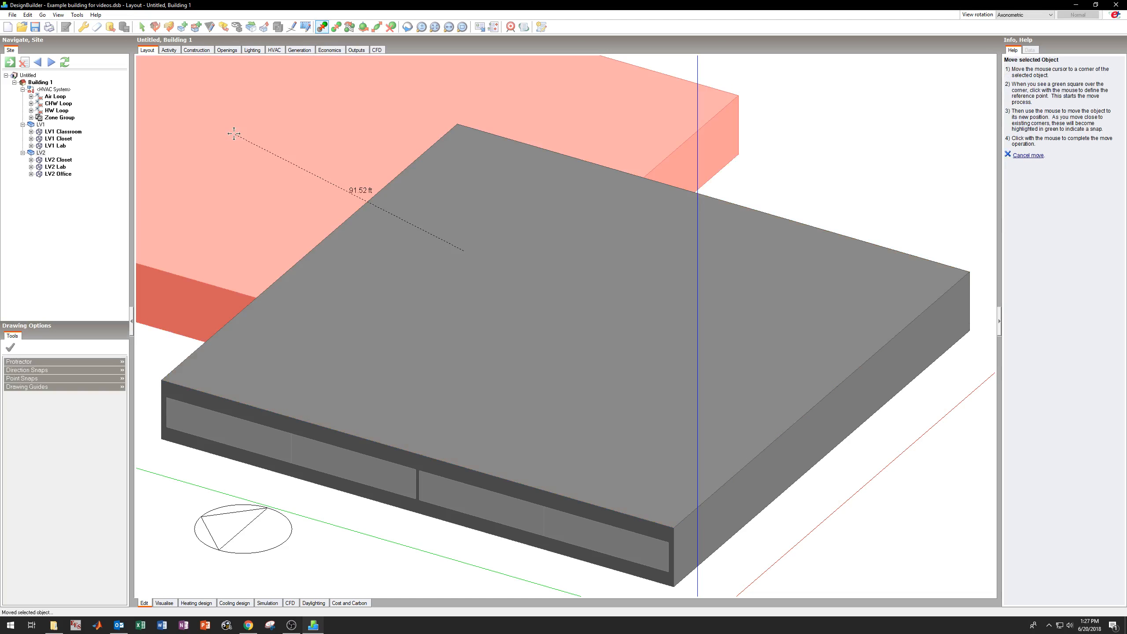
{"action": "left_click", "coordinate": [233, 133]}
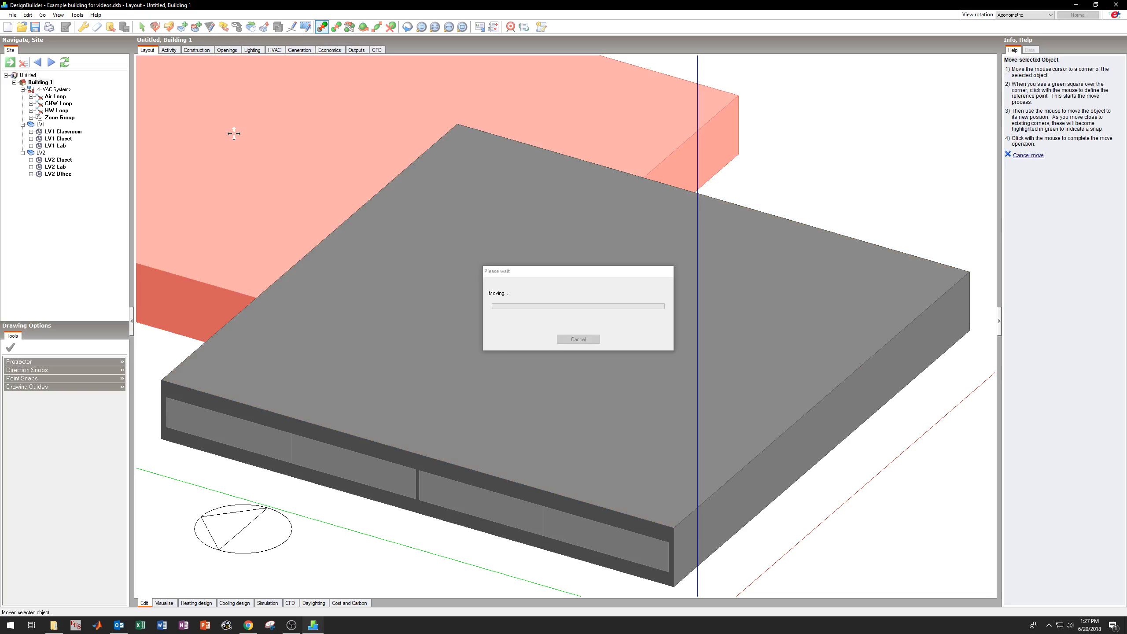
Draw a rectangular extruded building block 0.5 ft high over the whole top face of the lower block, corner to corner
{"action": "left_click", "coordinate": [182, 27]}
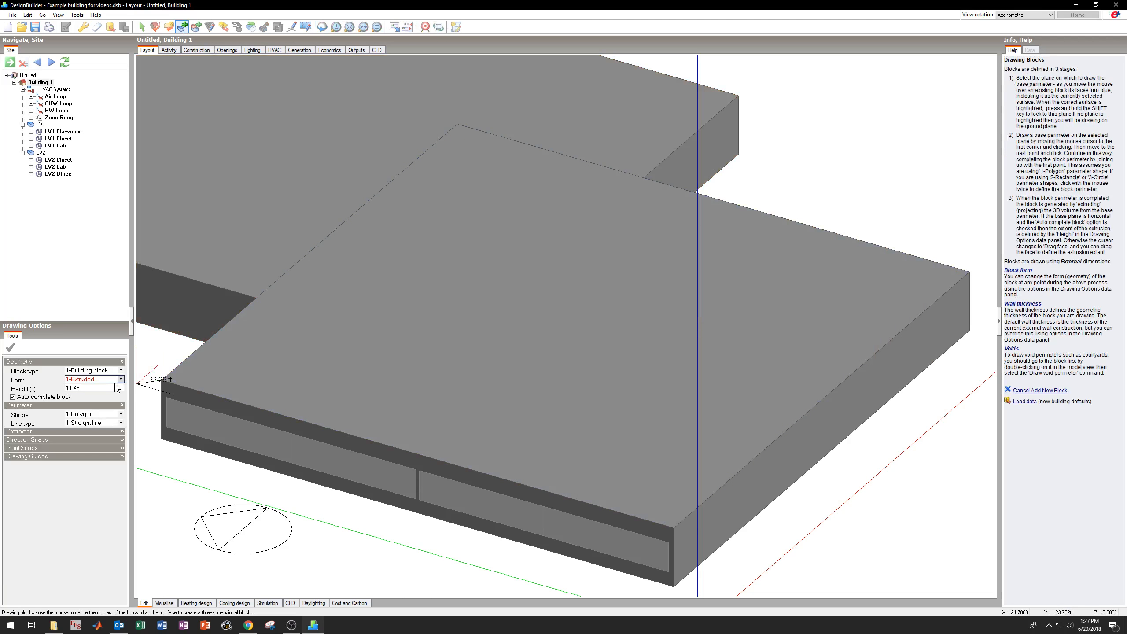
{"action": "left_click", "coordinate": [91, 389]}
{"action": "double_click", "coordinate": [92, 389]}
{"action": "type", "text": "0.5"}
{"action": "key", "text": "Return"}
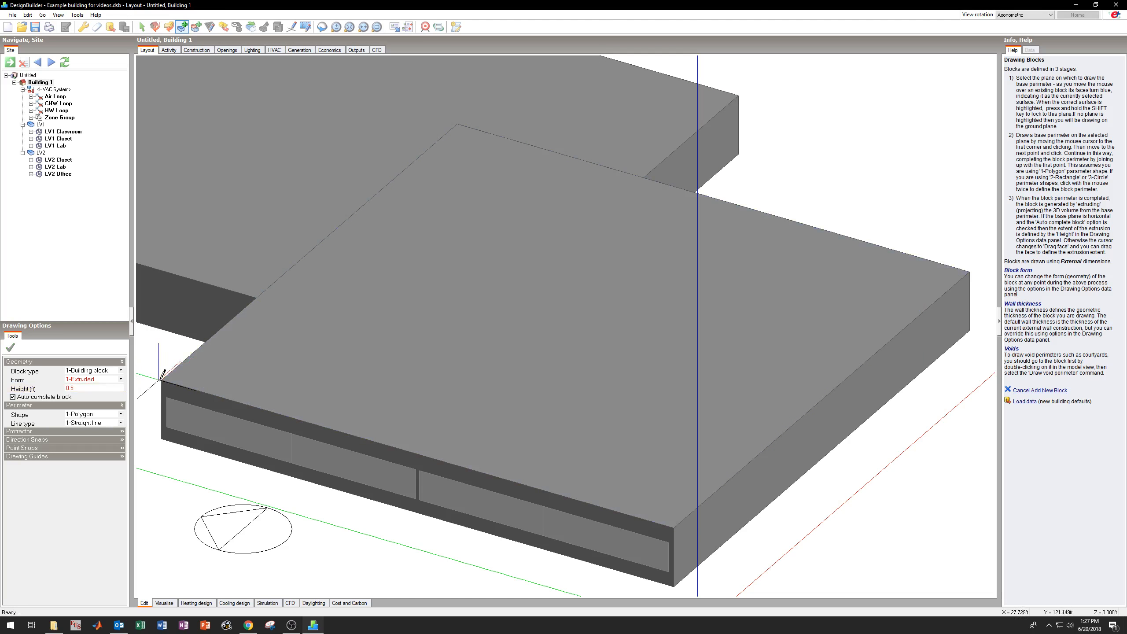
{"action": "left_click", "coordinate": [176, 376]}
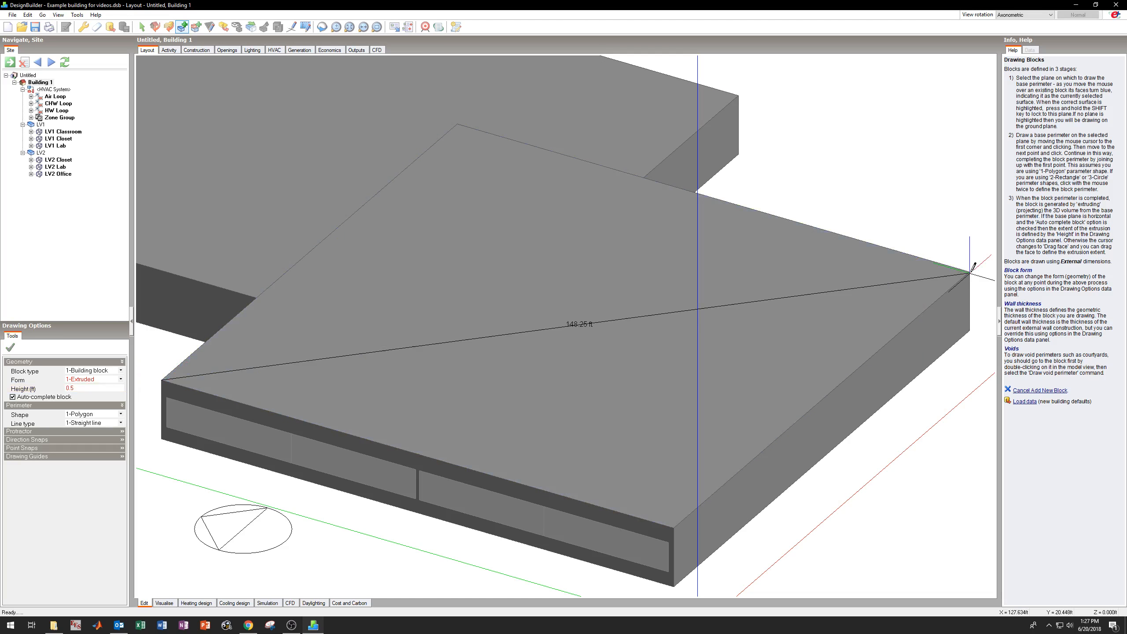
{"action": "left_click", "coordinate": [119, 413]}
{"action": "left_click", "coordinate": [105, 431]}
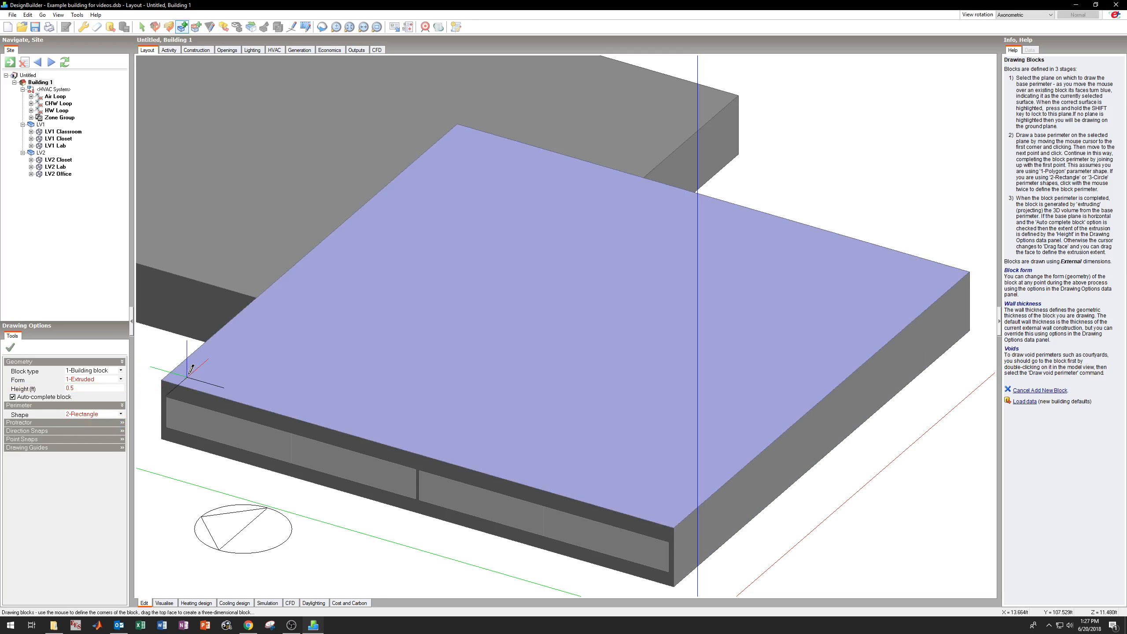
{"action": "left_click", "coordinate": [163, 379]}
{"action": "left_click", "coordinate": [969, 271]}
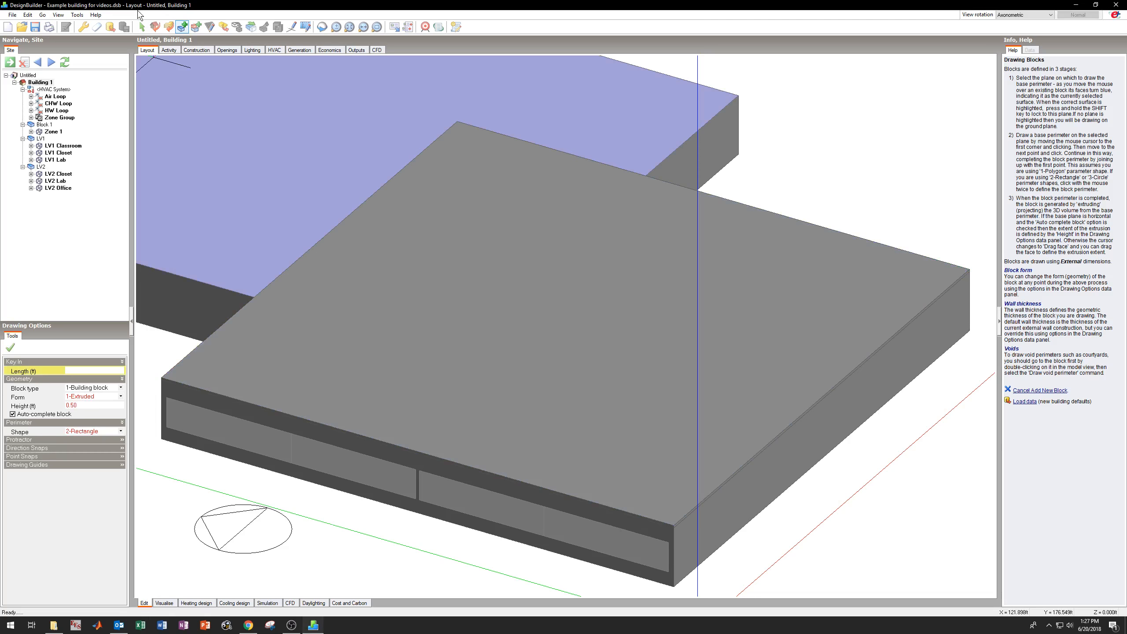
Move the displaced upper block by its lower front corner onto the matching top corner of the new thin block
{"action": "left_click", "coordinate": [142, 26]}
{"action": "left_click", "coordinate": [248, 179]}
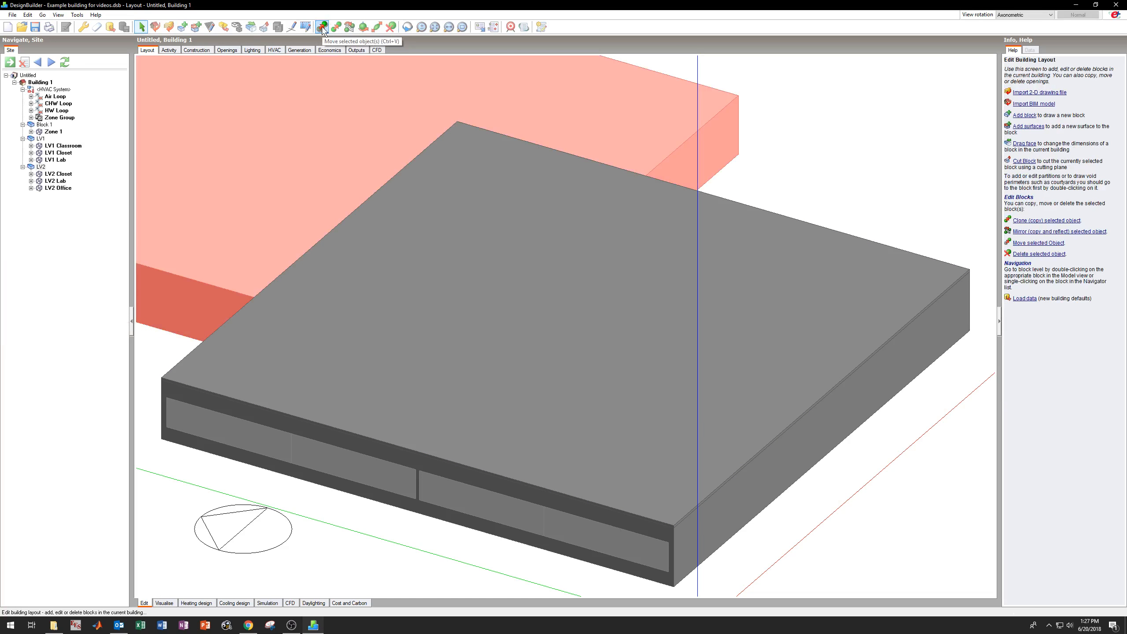
{"action": "left_click", "coordinate": [322, 27]}
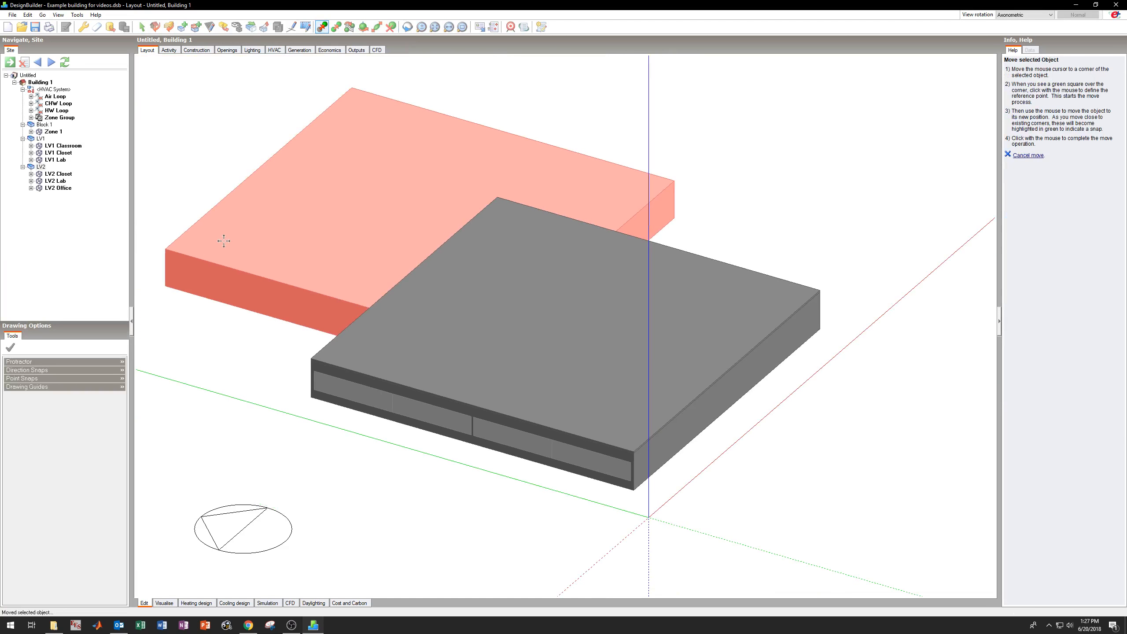
{"action": "left_click", "coordinate": [167, 286]}
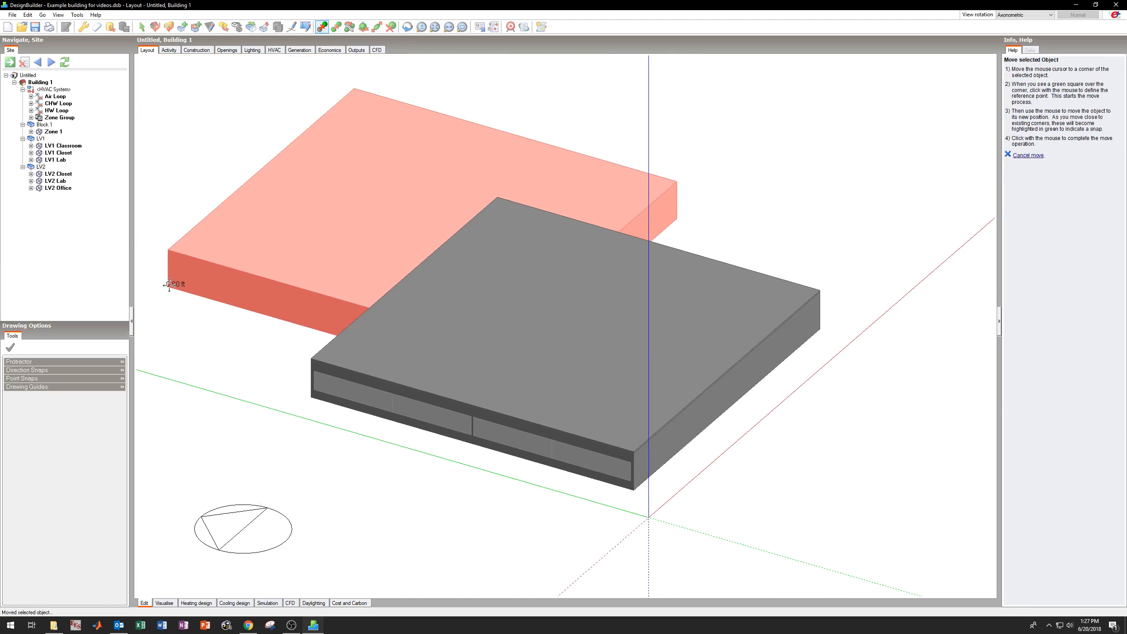
{"action": "left_click", "coordinate": [169, 284]}
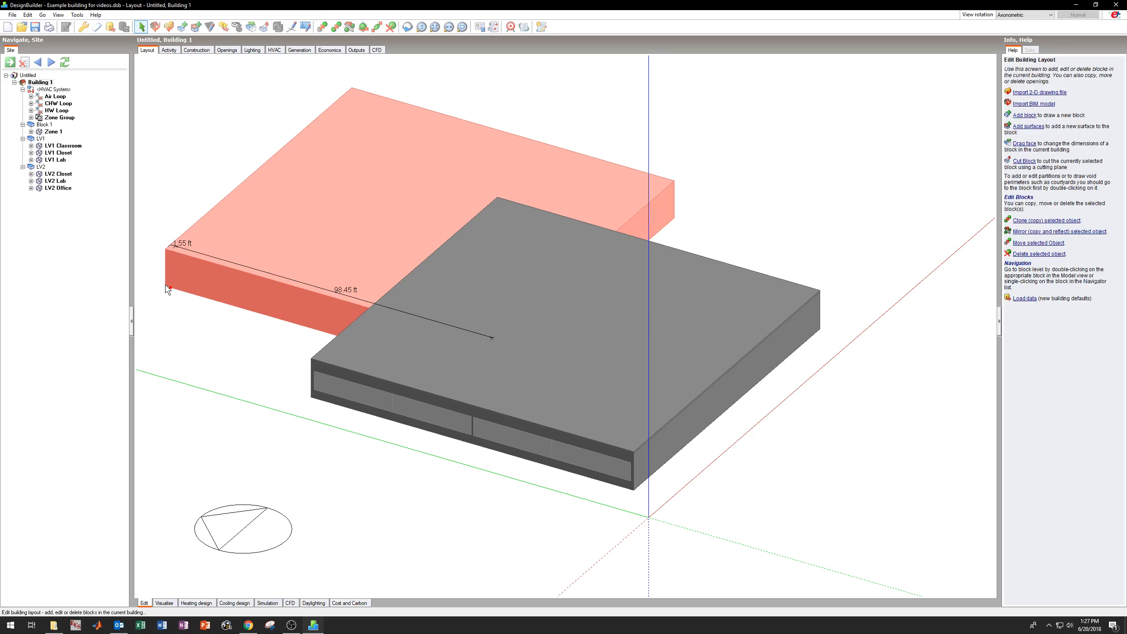
{"action": "left_click", "coordinate": [322, 26]}
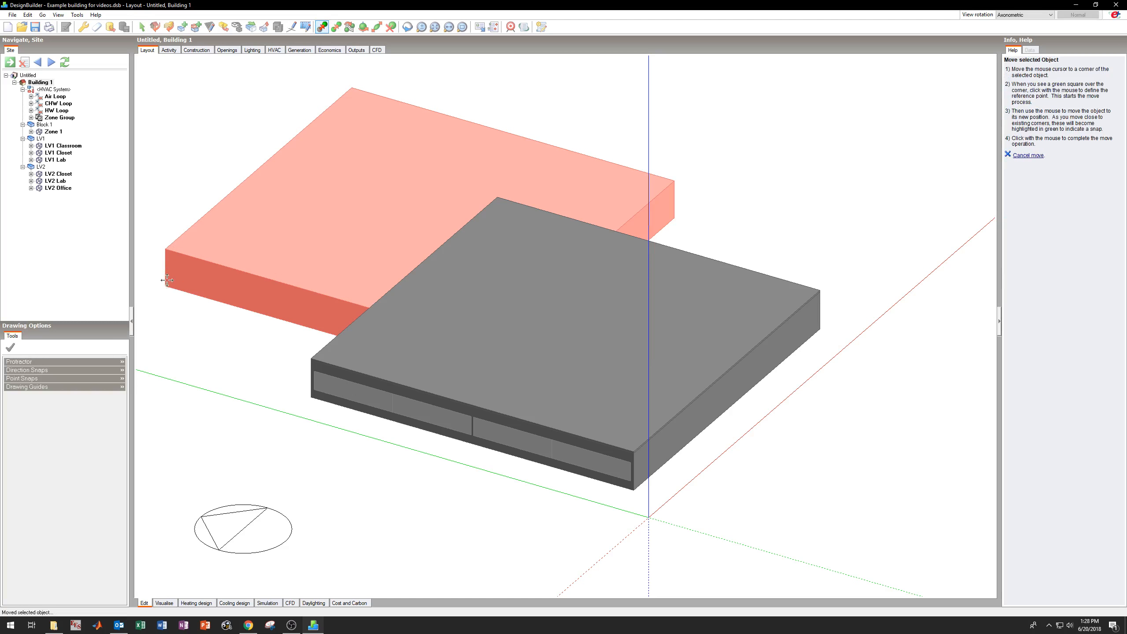
{"action": "left_click", "coordinate": [165, 286]}
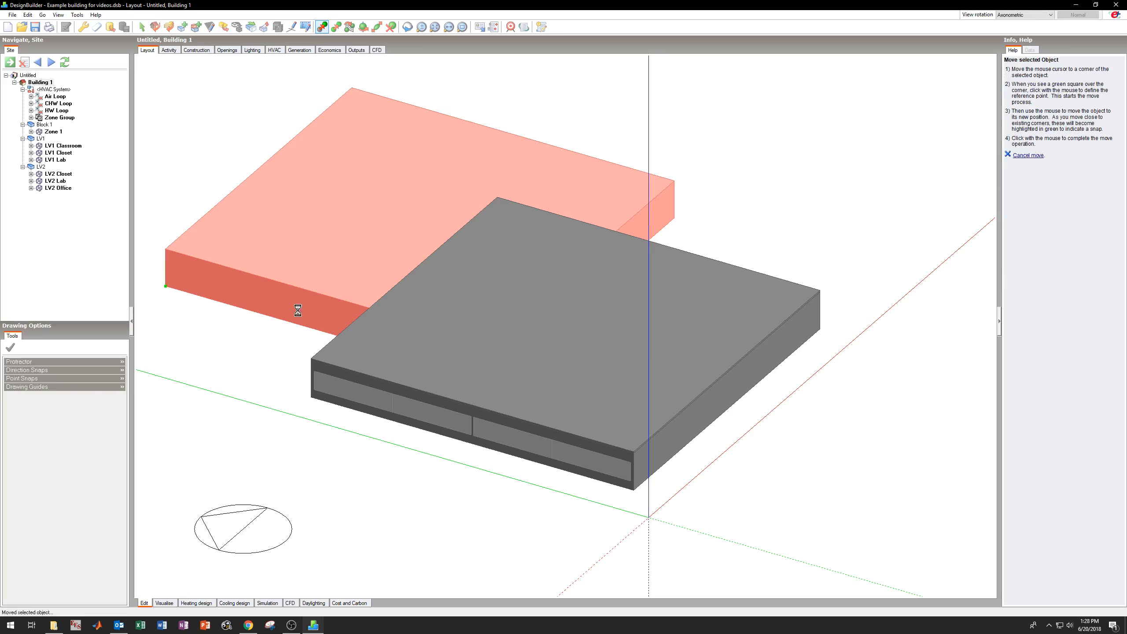
{"action": "left_click", "coordinate": [313, 357]}
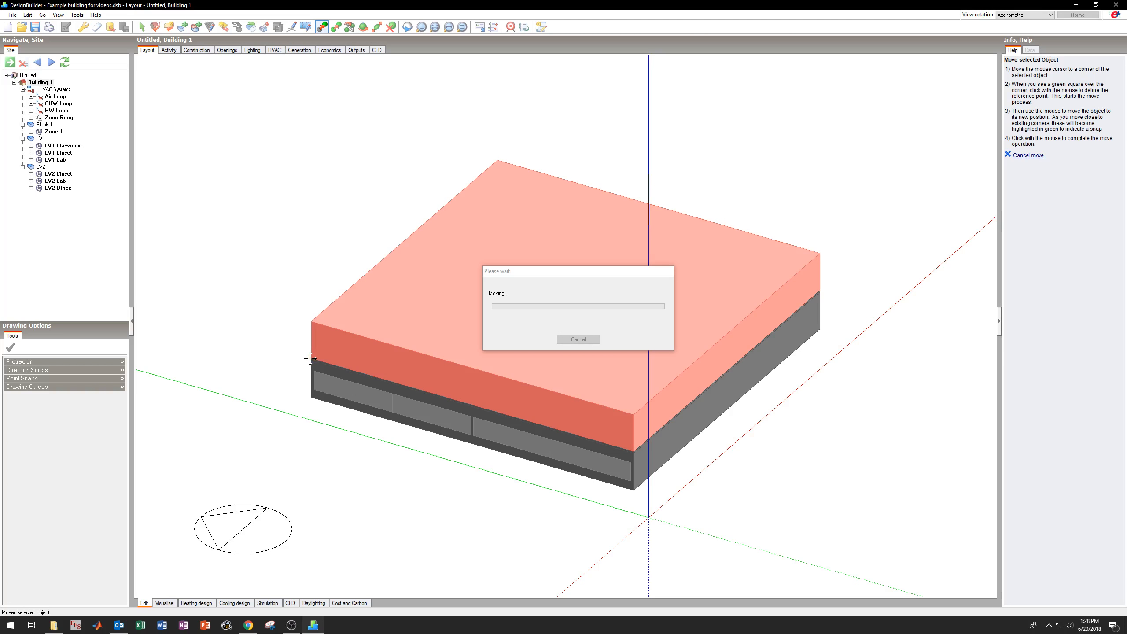
Exclude Block 1 from the thermal and Radiance daylighting calculations, and turn off its occupancy and office equipment
{"action": "left_click", "coordinate": [46, 125]}
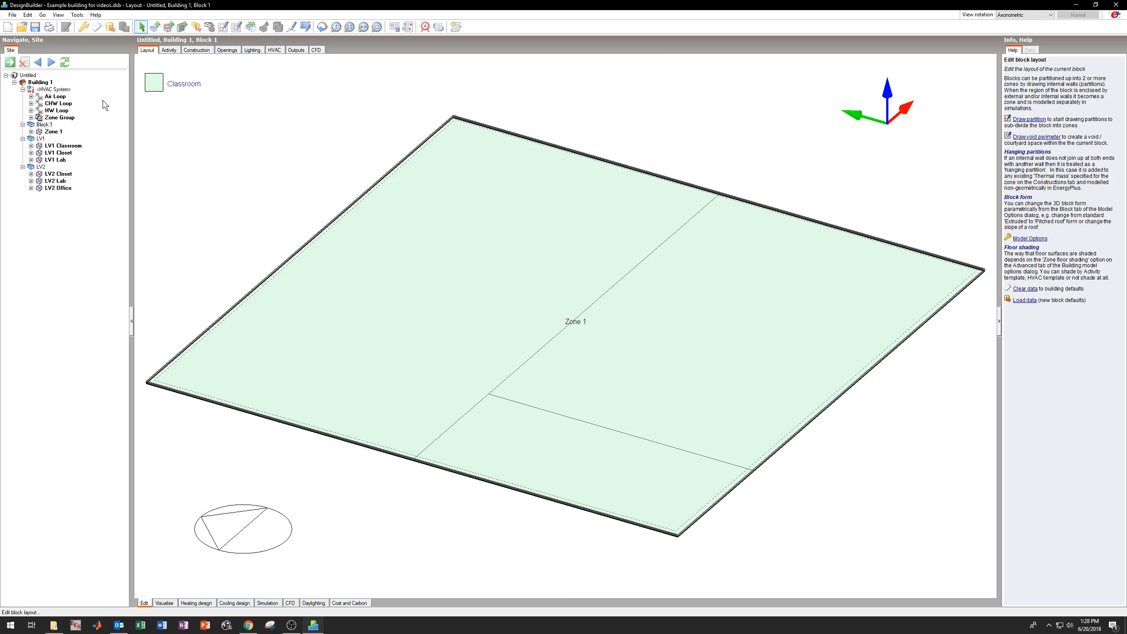
{"action": "left_click", "coordinate": [172, 51]}
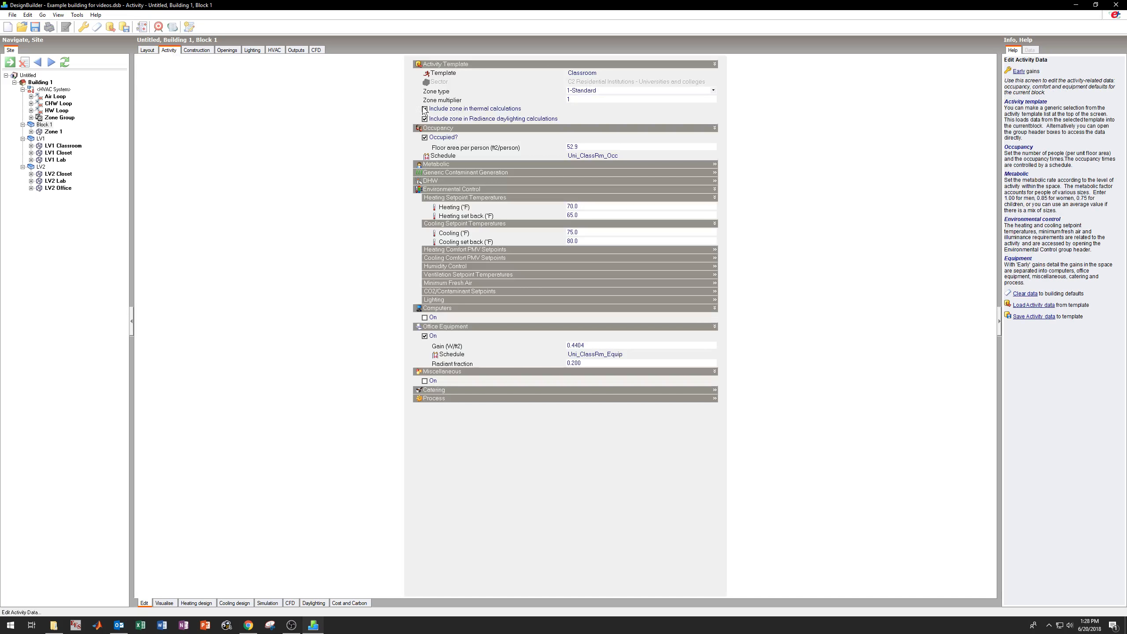
{"action": "left_click", "coordinate": [425, 109]}
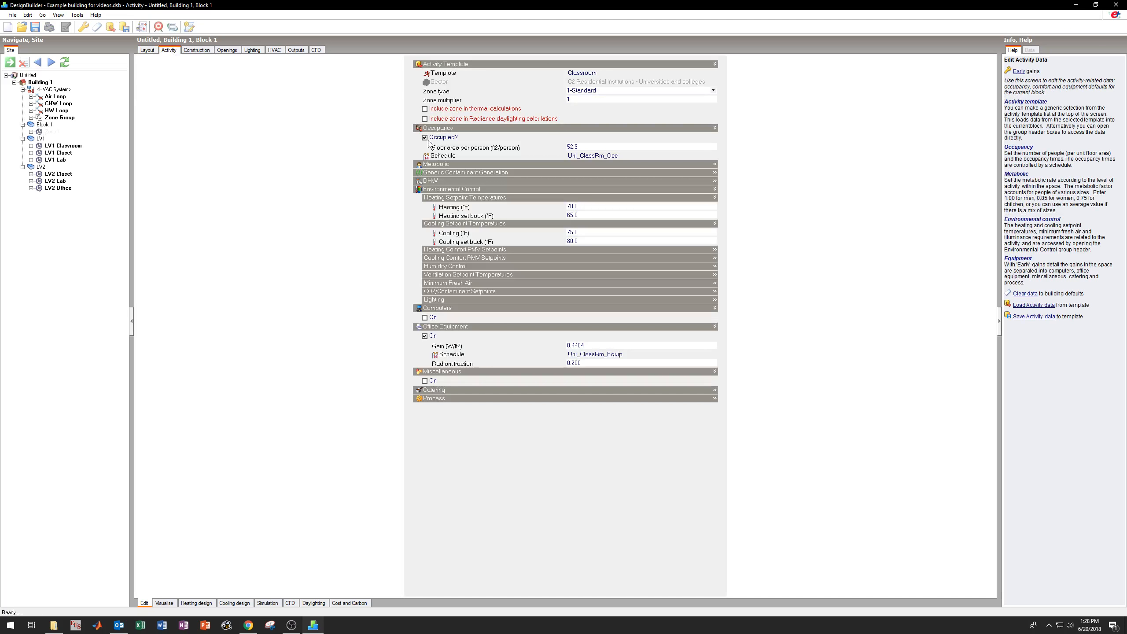
{"action": "left_click", "coordinate": [424, 137]}
{"action": "left_click", "coordinate": [425, 327]}
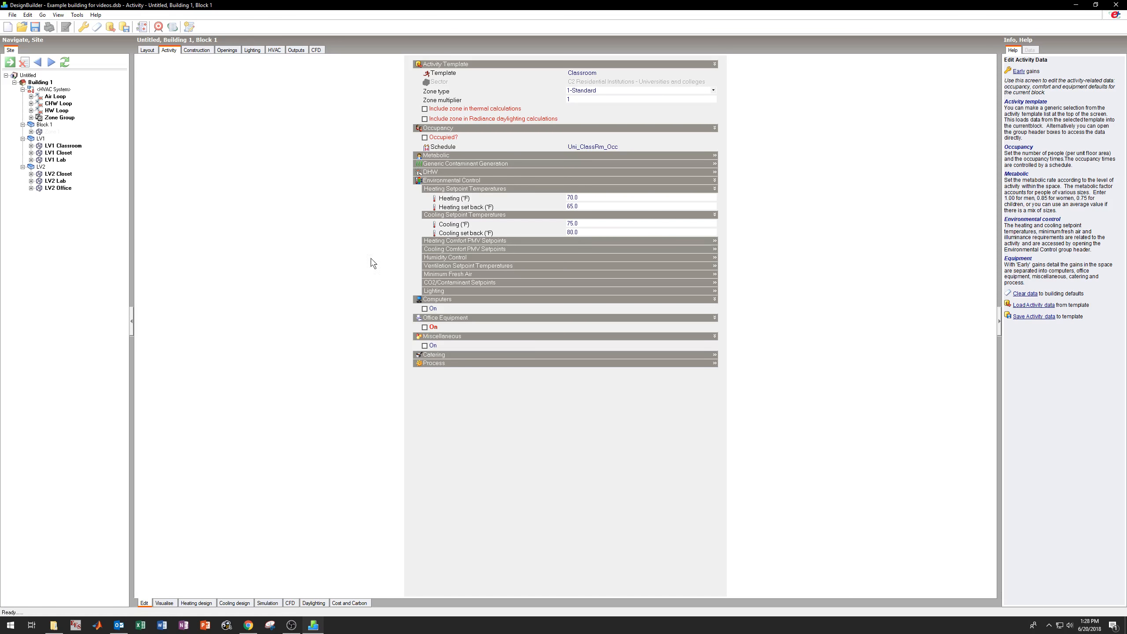
Set the external window layout of Block 1 to the No glazing facade type
{"action": "left_click", "coordinate": [228, 51]}
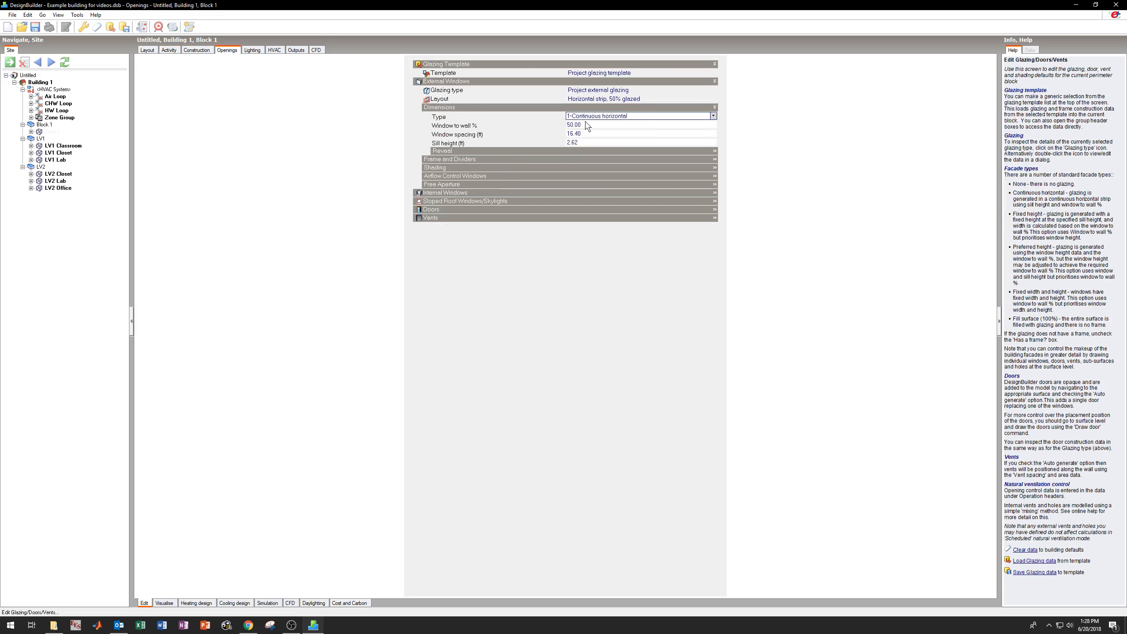
{"action": "left_click", "coordinate": [667, 98]}
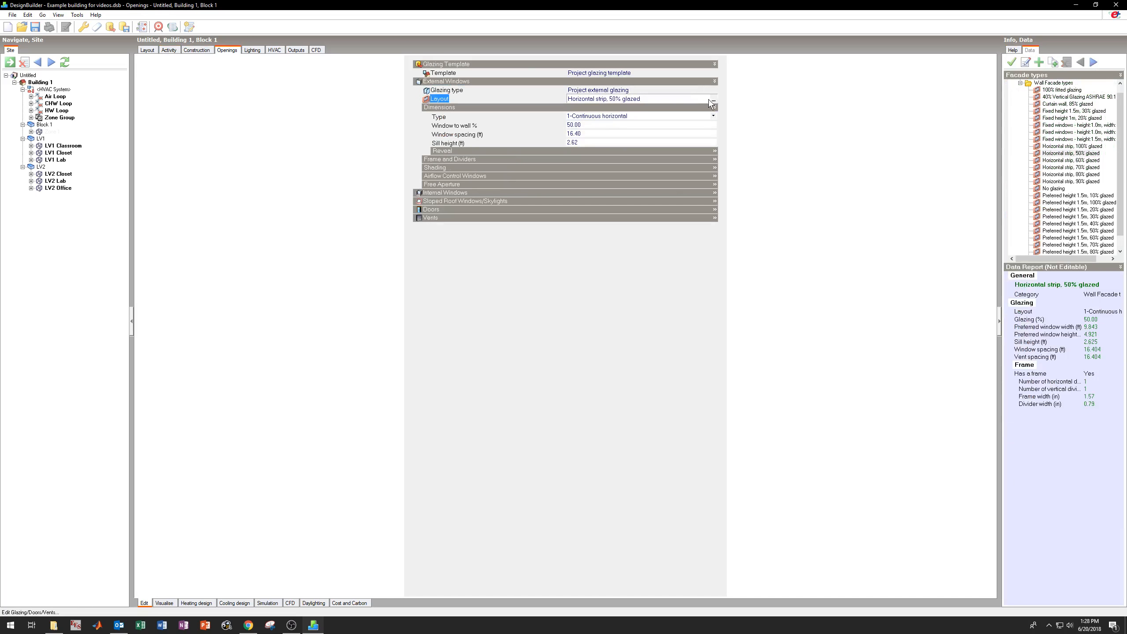
{"action": "left_click", "coordinate": [713, 100]}
{"action": "left_click", "coordinate": [430, 345]}
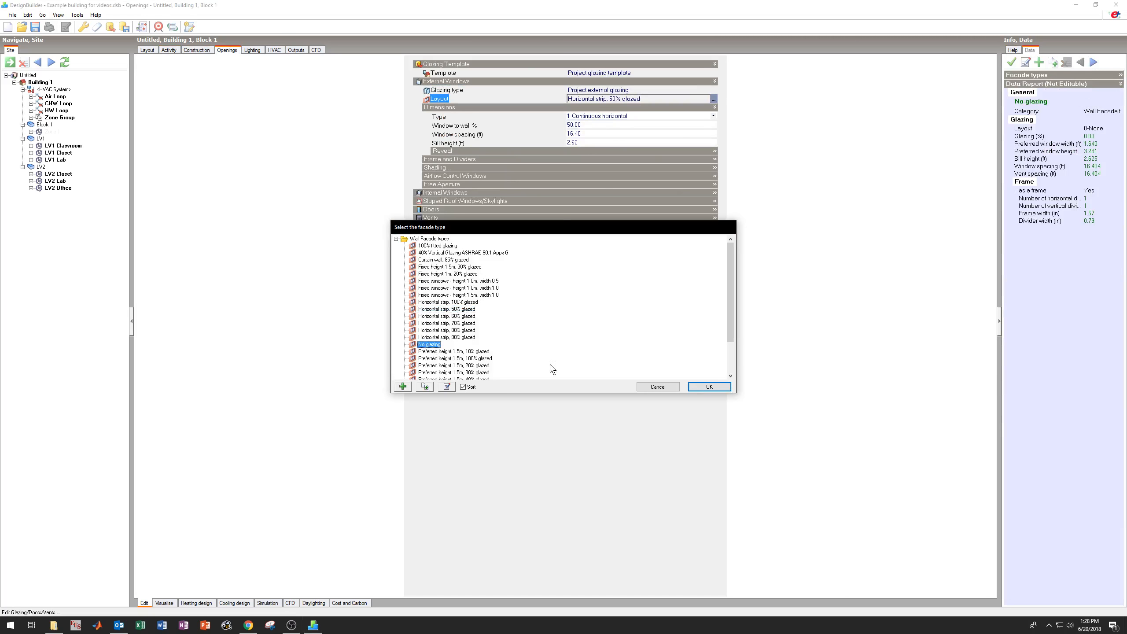
{"action": "left_click", "coordinate": [725, 388]}
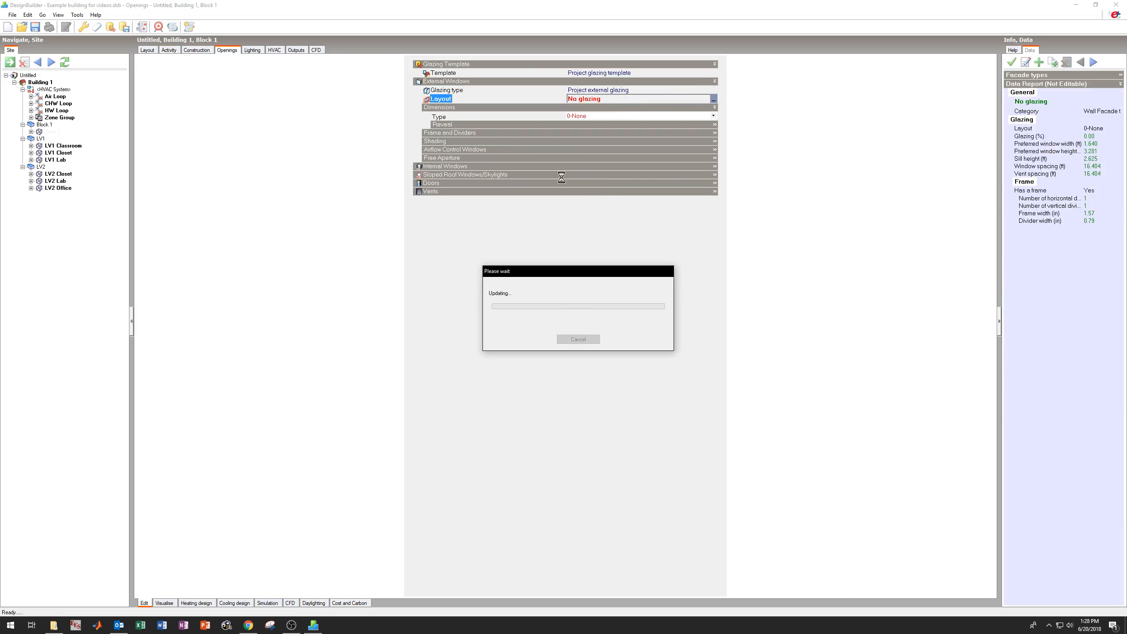
Switch off the lighting, mechanical ventilation, heating, cooling and DHW for Block 1
{"action": "left_click", "coordinate": [252, 49]}
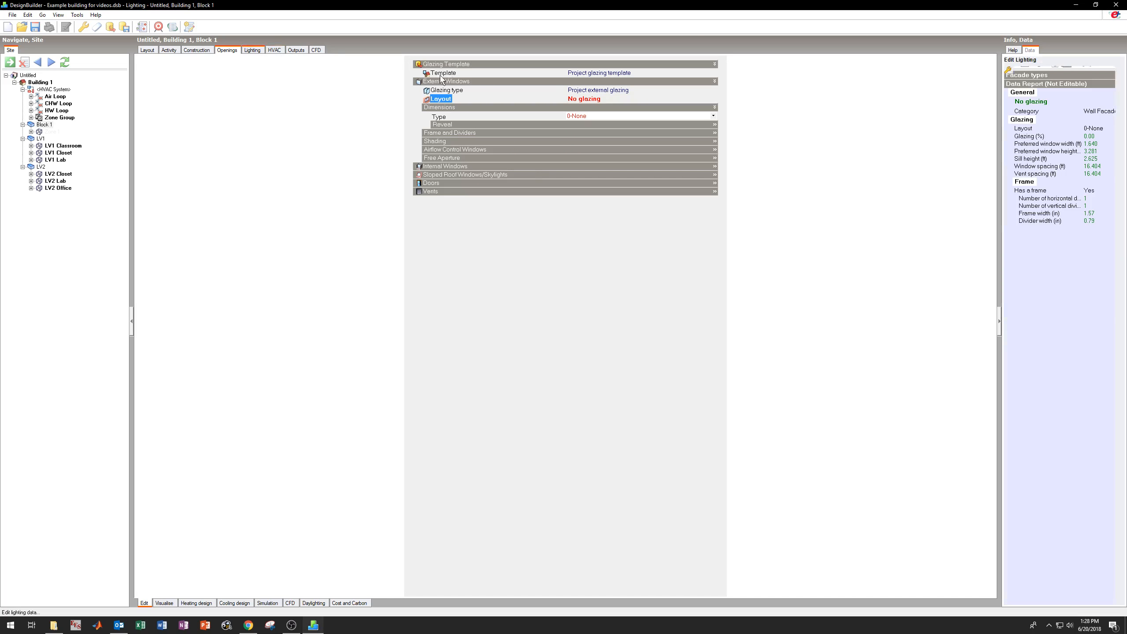
{"action": "left_click", "coordinate": [425, 90]}
{"action": "left_click", "coordinate": [272, 50]}
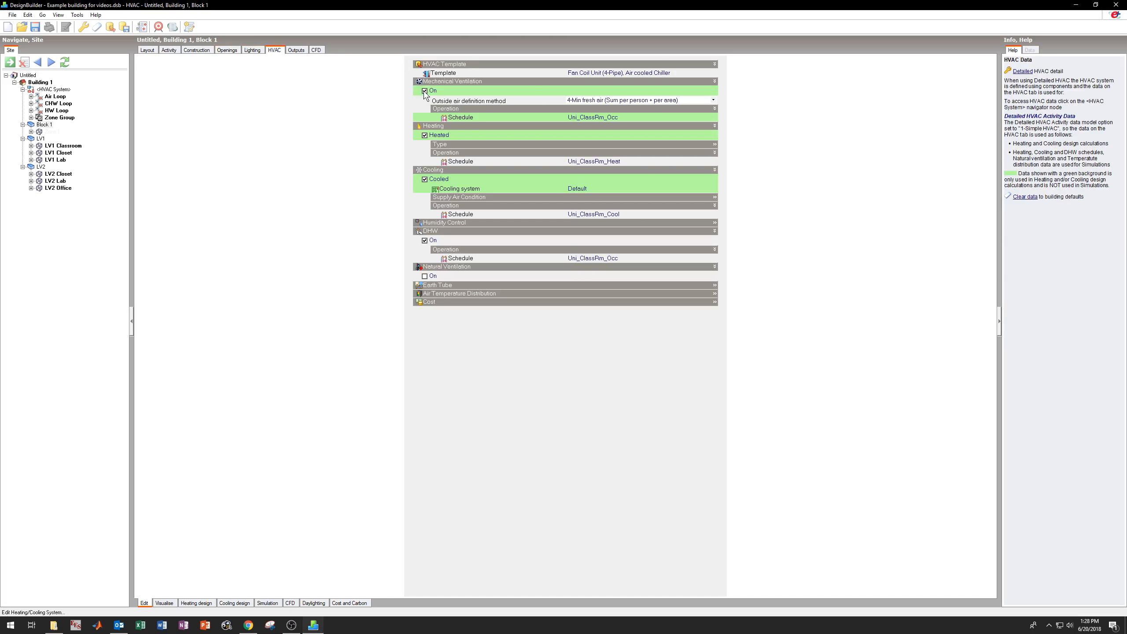
{"action": "left_click", "coordinate": [425, 91]}
{"action": "left_click", "coordinate": [424, 109]}
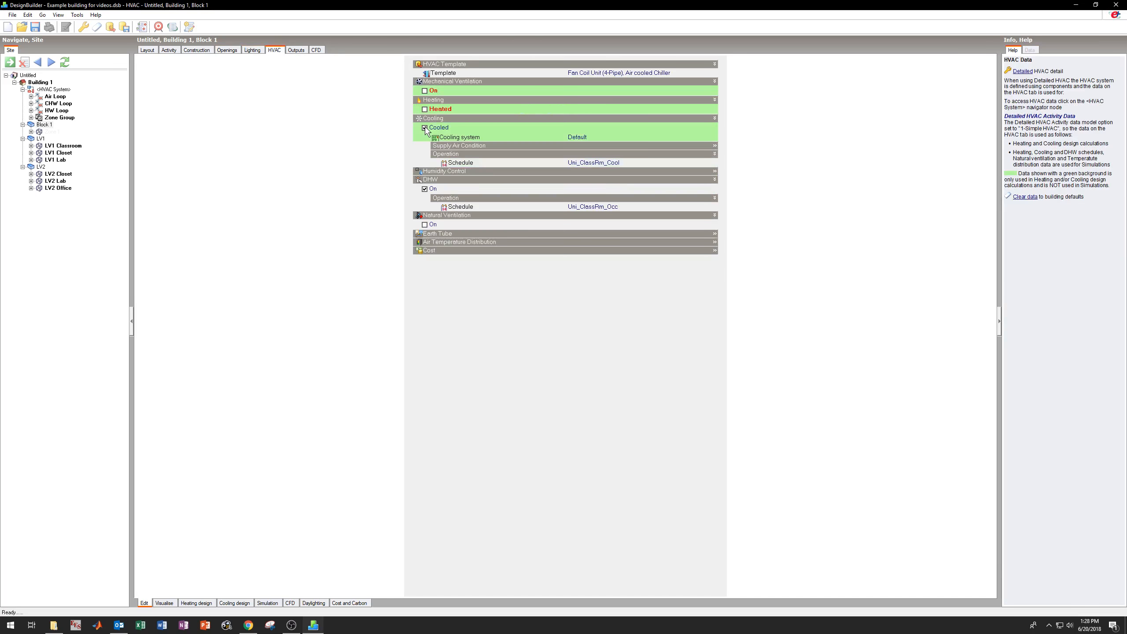
{"action": "left_click", "coordinate": [425, 128]}
{"action": "left_click", "coordinate": [425, 155]}
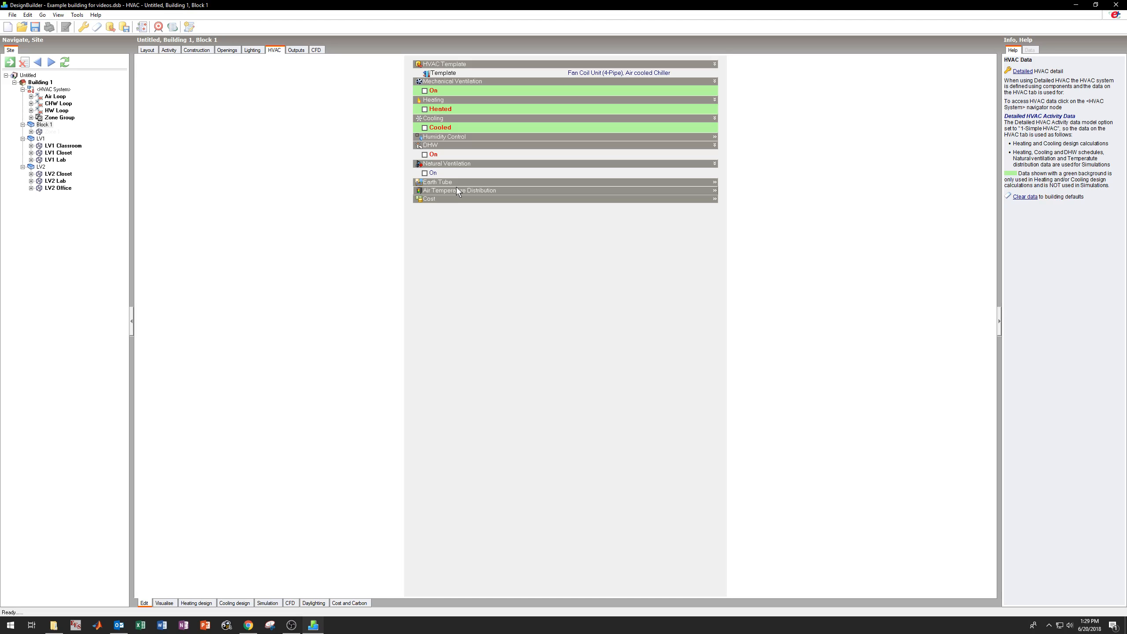
Add all LV2 zones (Closet, Lab and Office) to the HVAC system's Zone Group
{"action": "left_click", "coordinate": [49, 89]}
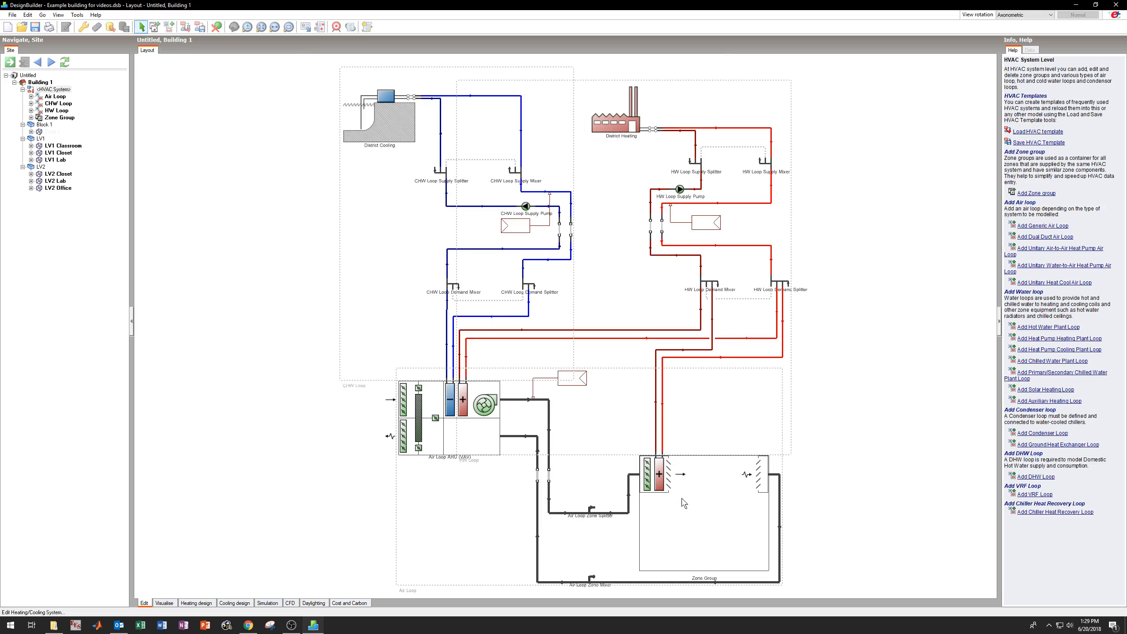
{"action": "double_click", "coordinate": [685, 501]}
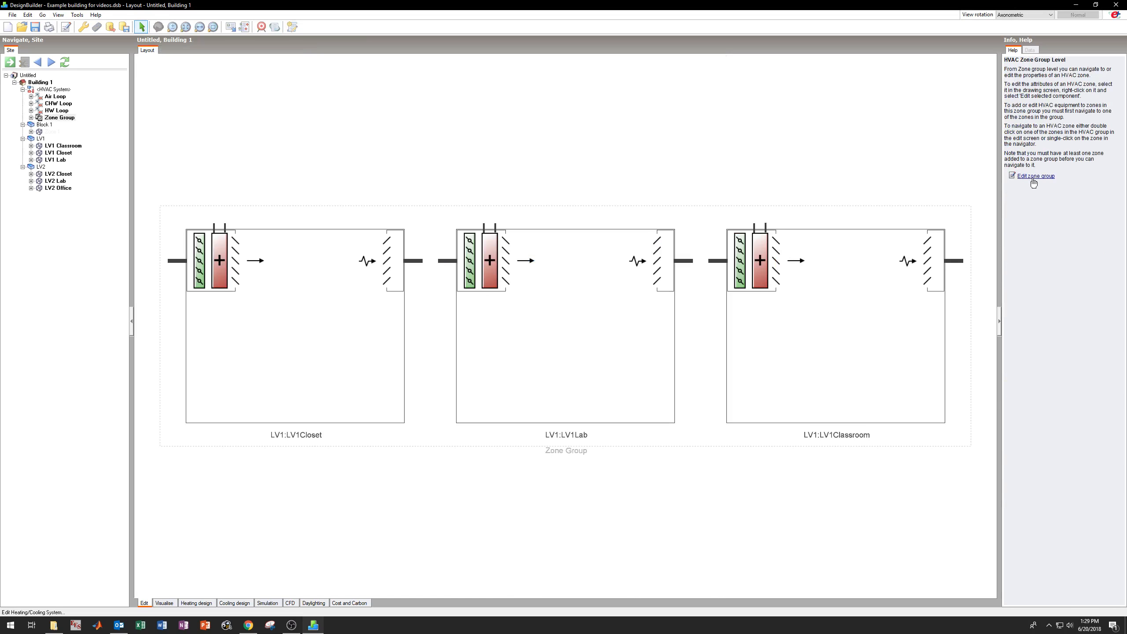
{"action": "left_click", "coordinate": [1035, 176]}
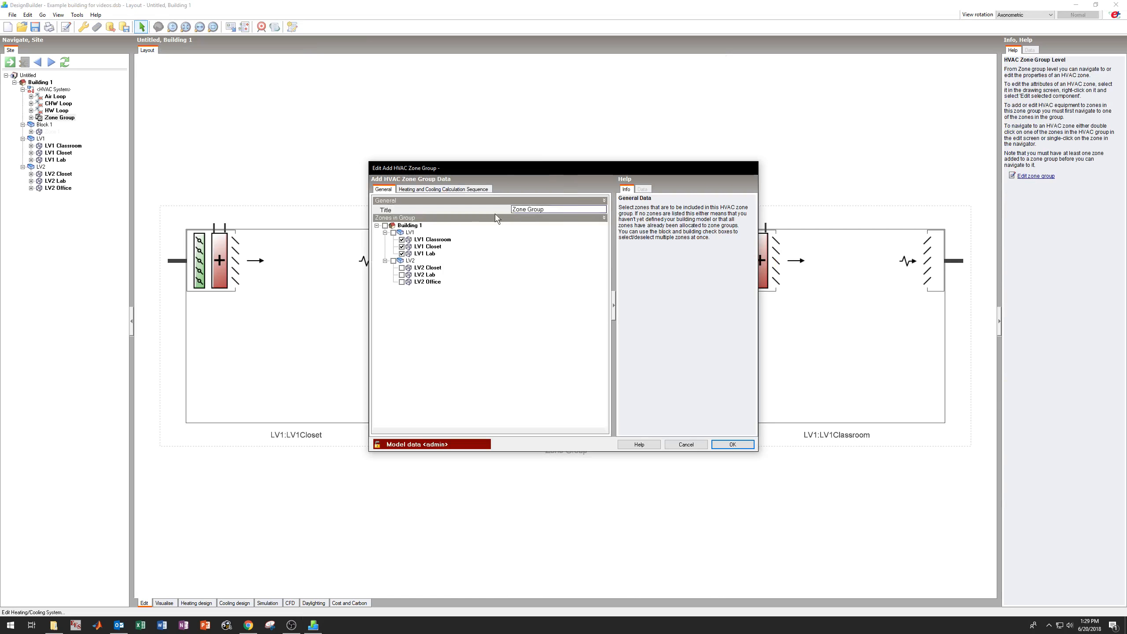
{"action": "left_click", "coordinate": [393, 261]}
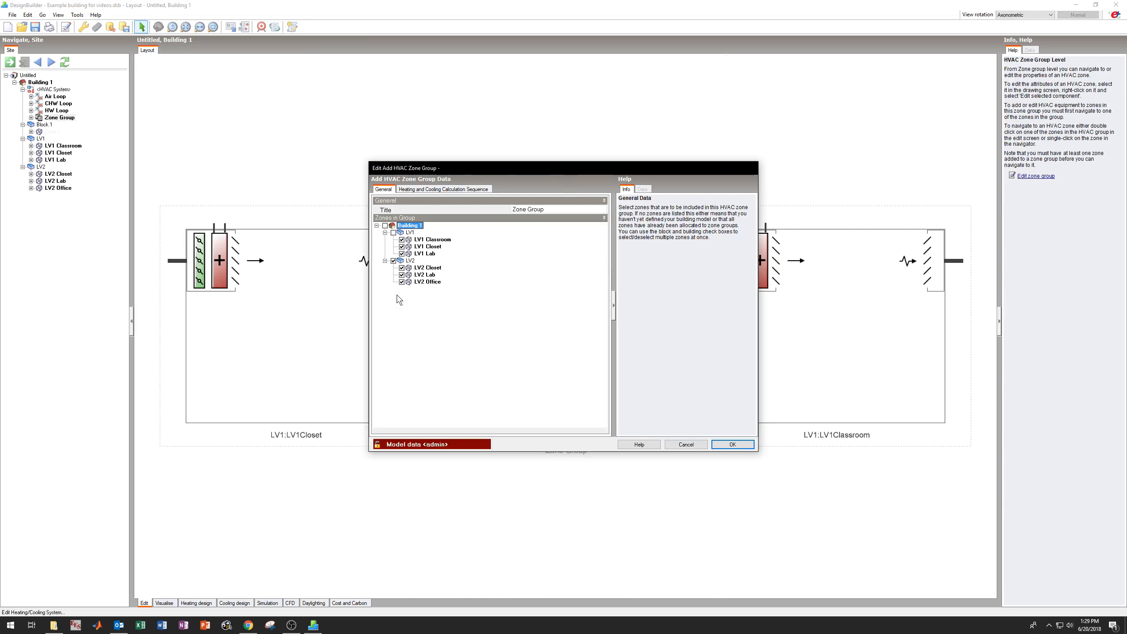
{"action": "left_click", "coordinate": [733, 444]}
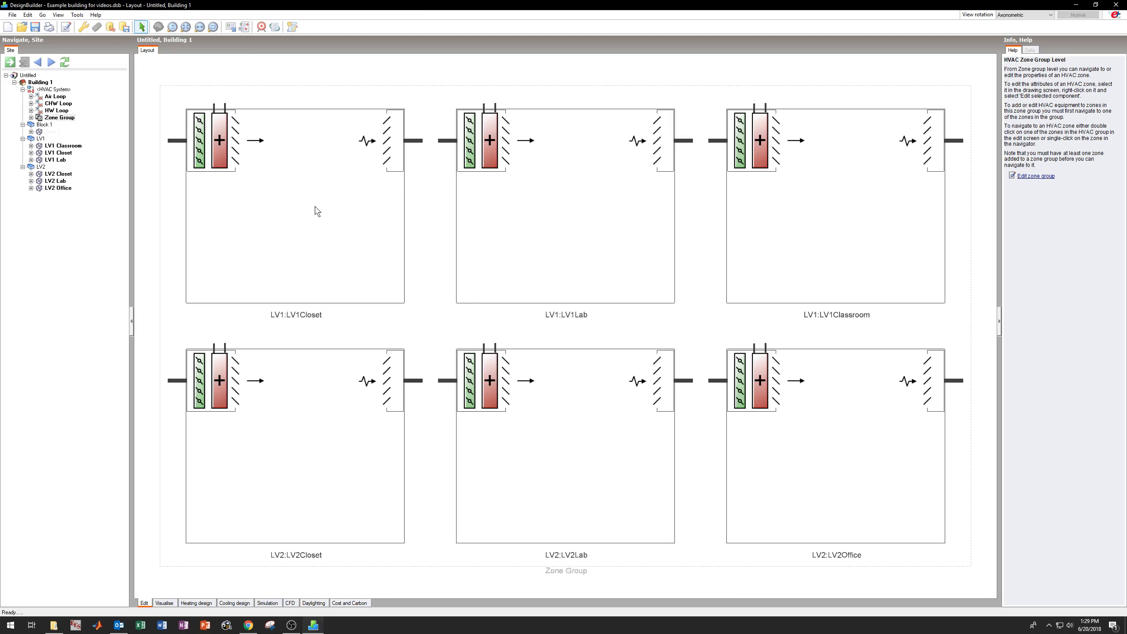
Add a heated floor and a chilled ceiling to the LV1 Closet HVAC zone
{"action": "double_click", "coordinate": [317, 211]}
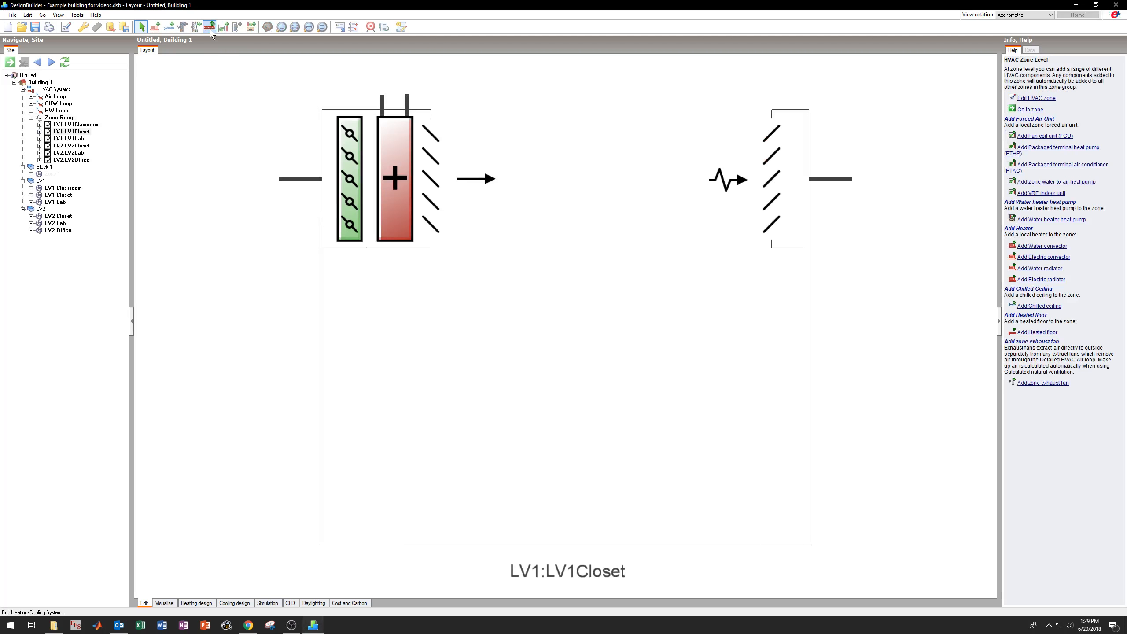
{"action": "left_click", "coordinate": [209, 27]}
{"action": "left_click", "coordinate": [570, 260]}
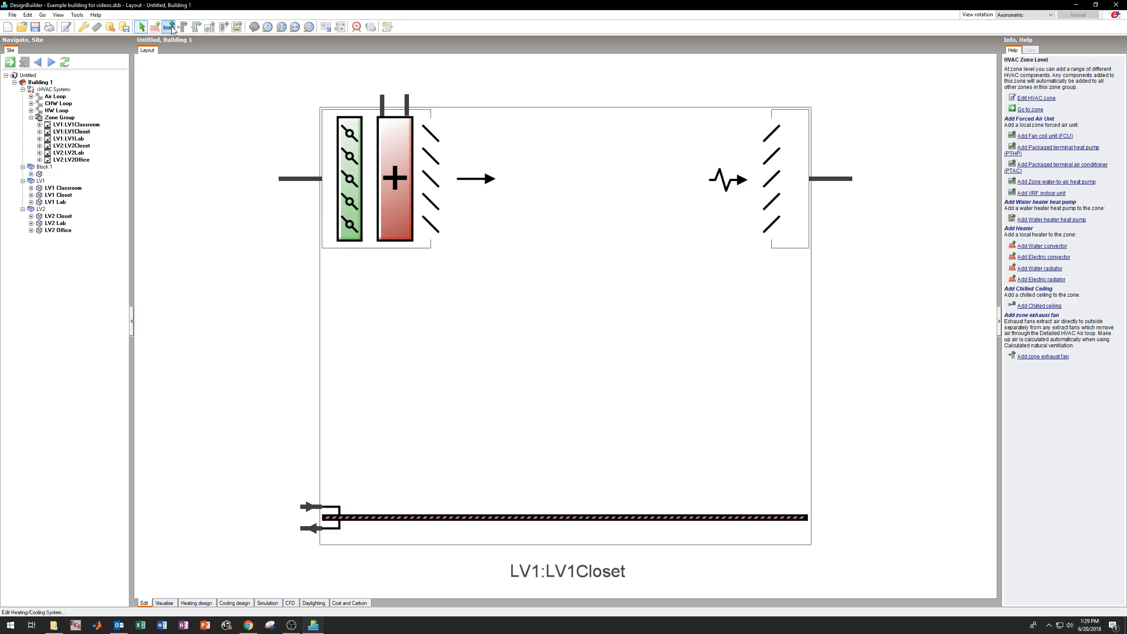
{"action": "left_click", "coordinate": [182, 27]}
{"action": "left_click", "coordinate": [611, 231]}
{"action": "key", "text": "Escape"}
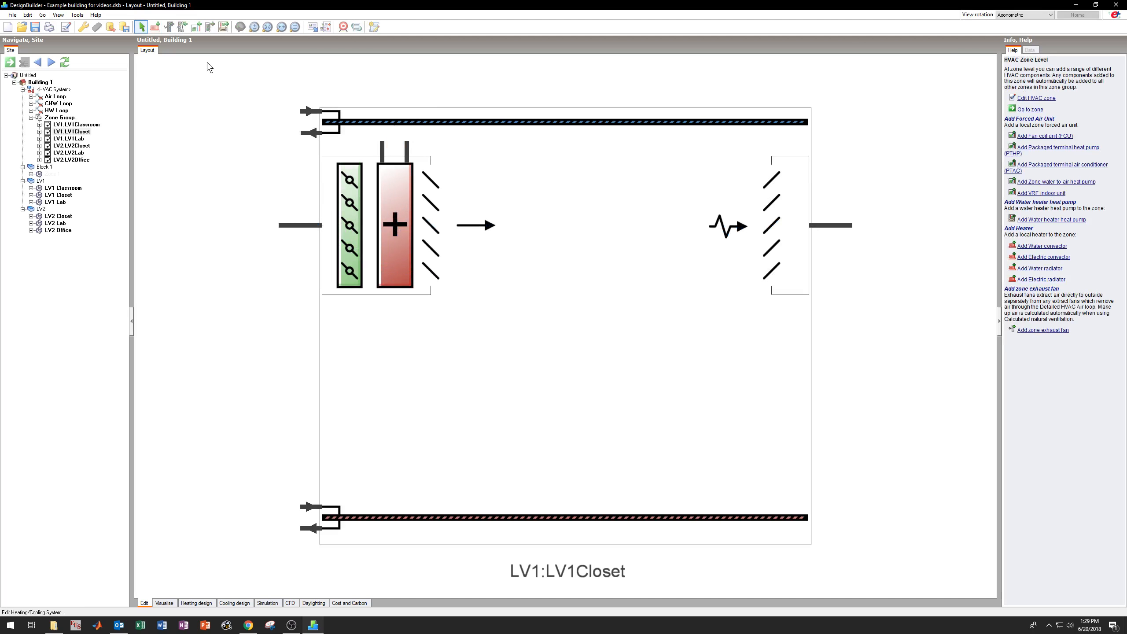
Give the Heated Floor sequence order 1 in the Zone Group's heating calculation sequence
{"action": "left_click", "coordinate": [58, 117]}
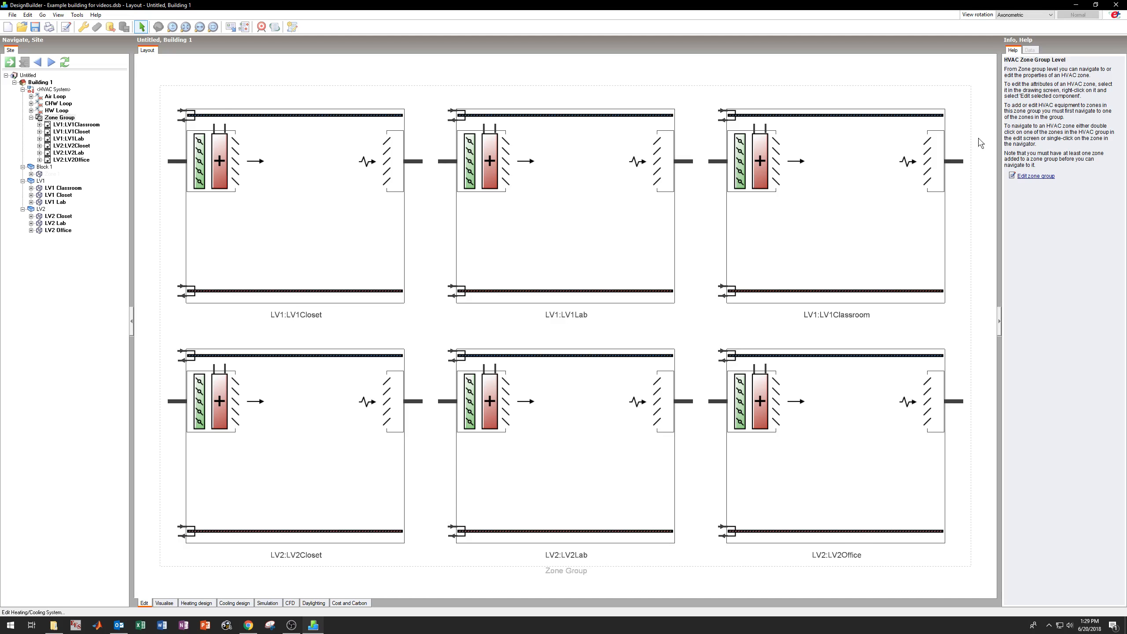
{"action": "left_click", "coordinate": [1027, 176]}
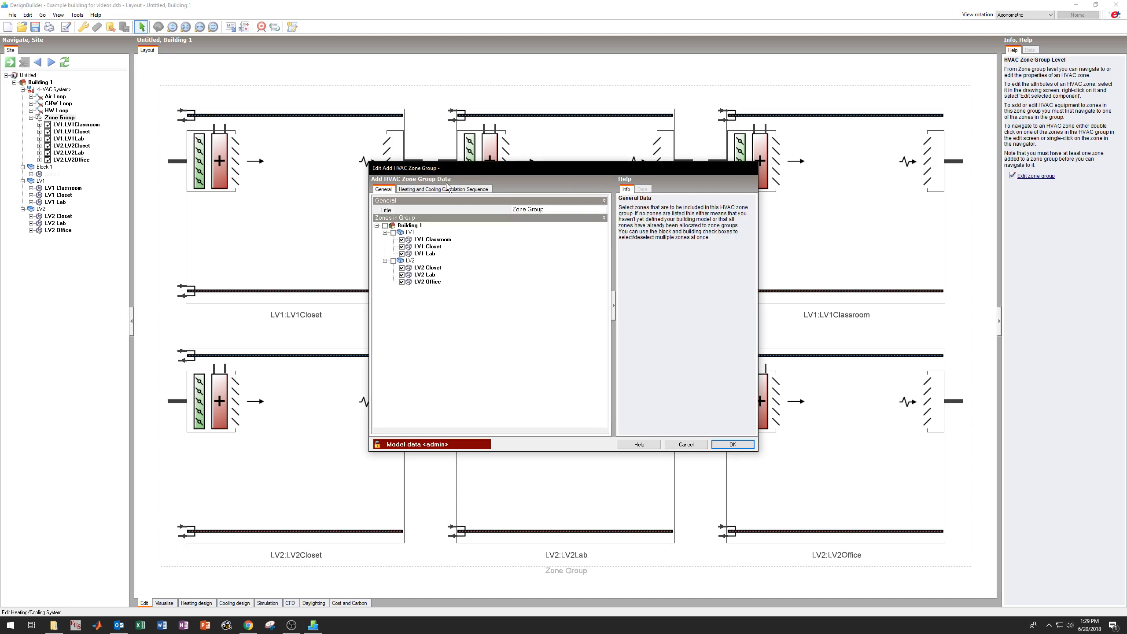
{"action": "left_click", "coordinate": [444, 190]}
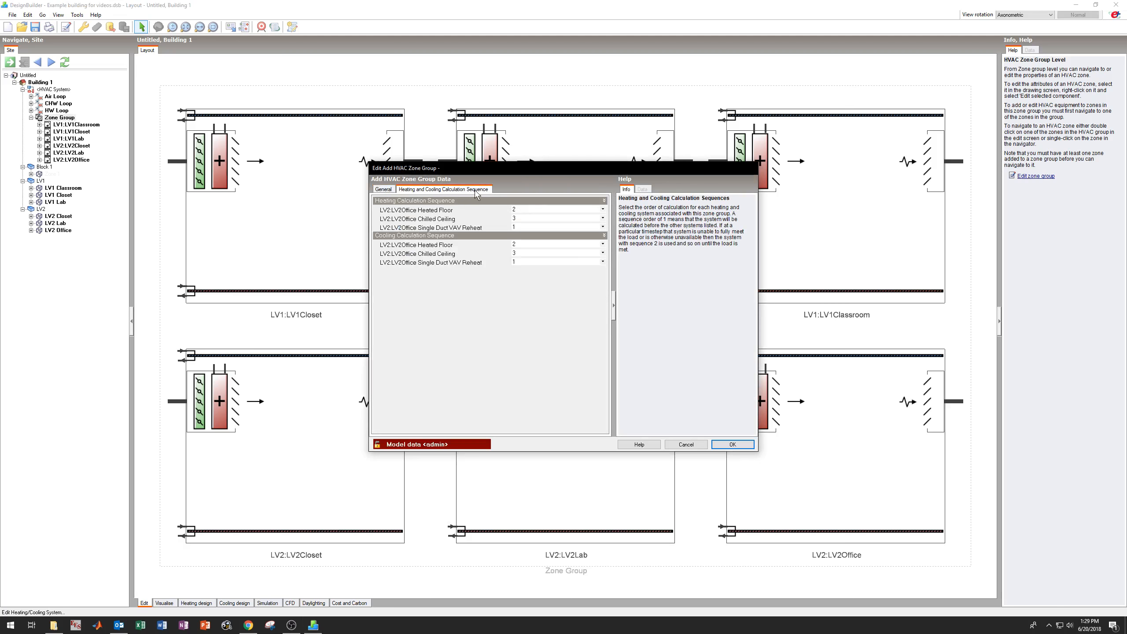
{"action": "left_click", "coordinate": [527, 211]}
{"action": "left_click", "coordinate": [526, 212]}
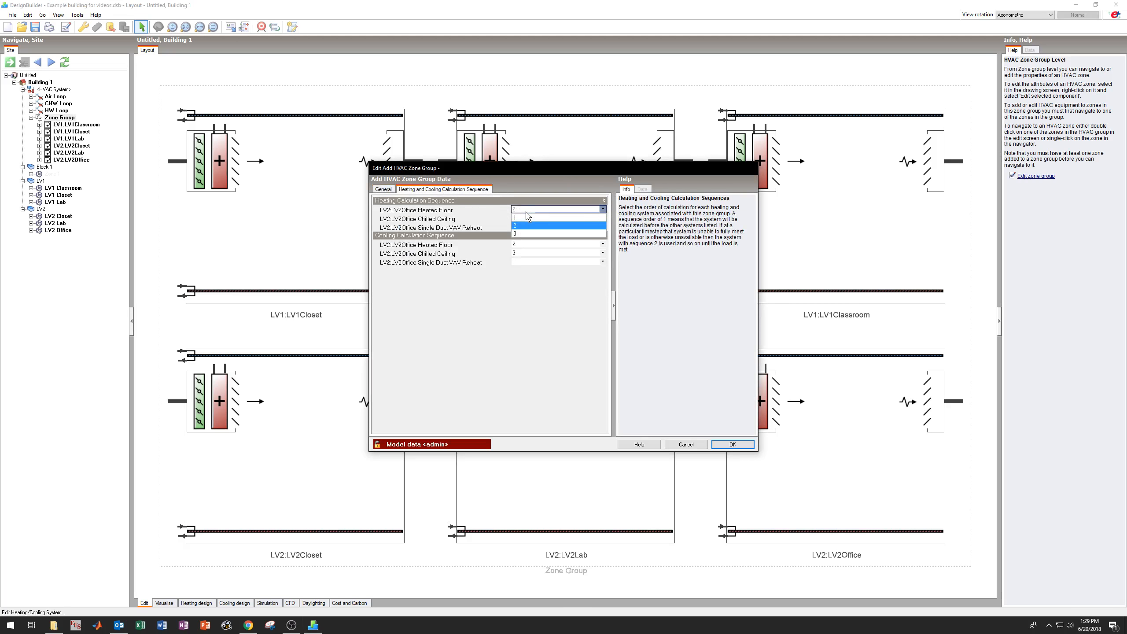
{"action": "left_click", "coordinate": [523, 216]}
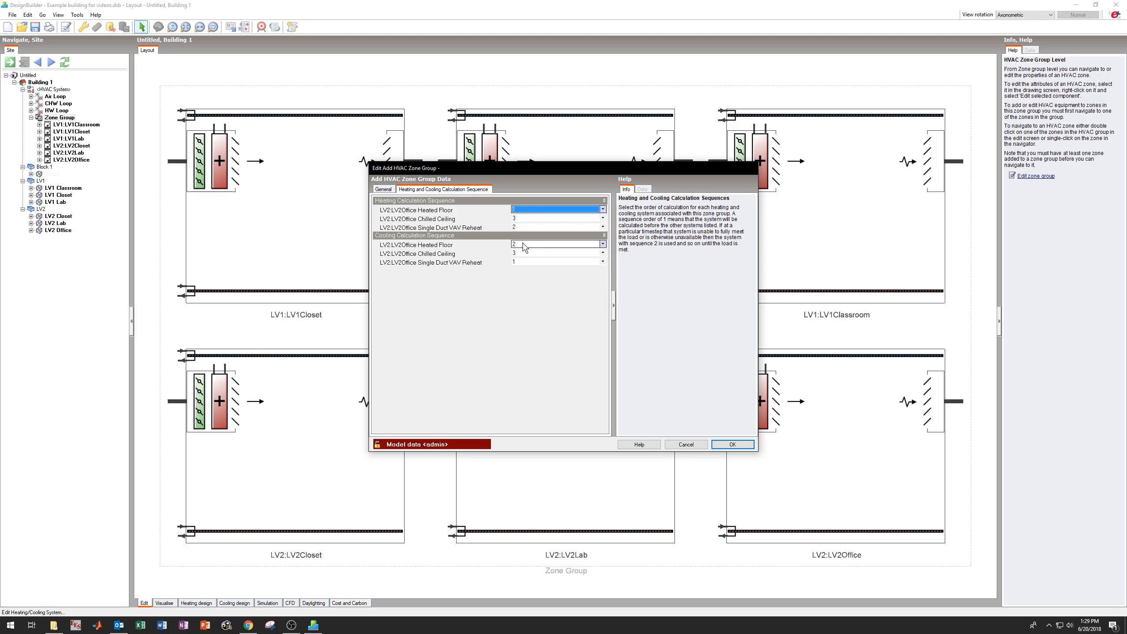
Set the Zone Group's cooling calculation sequence to 3 for the Heated Floor and 1 for the Chilled Ceiling, and accept the settings
{"action": "left_click", "coordinate": [525, 247]}
{"action": "left_click", "coordinate": [523, 266]}
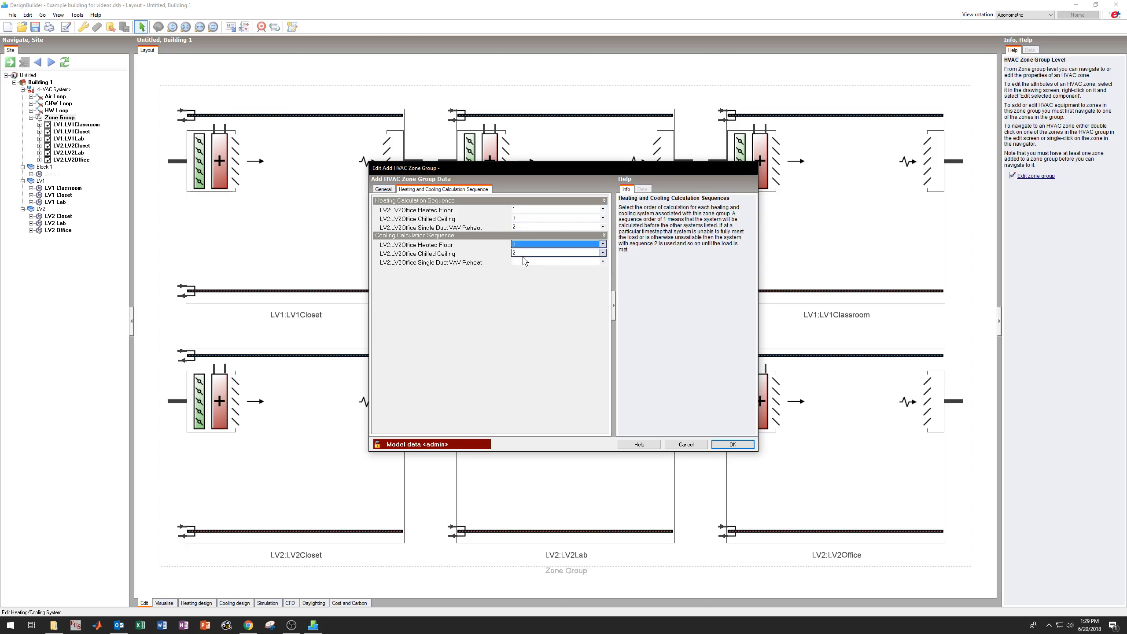
{"action": "left_click", "coordinate": [524, 255]}
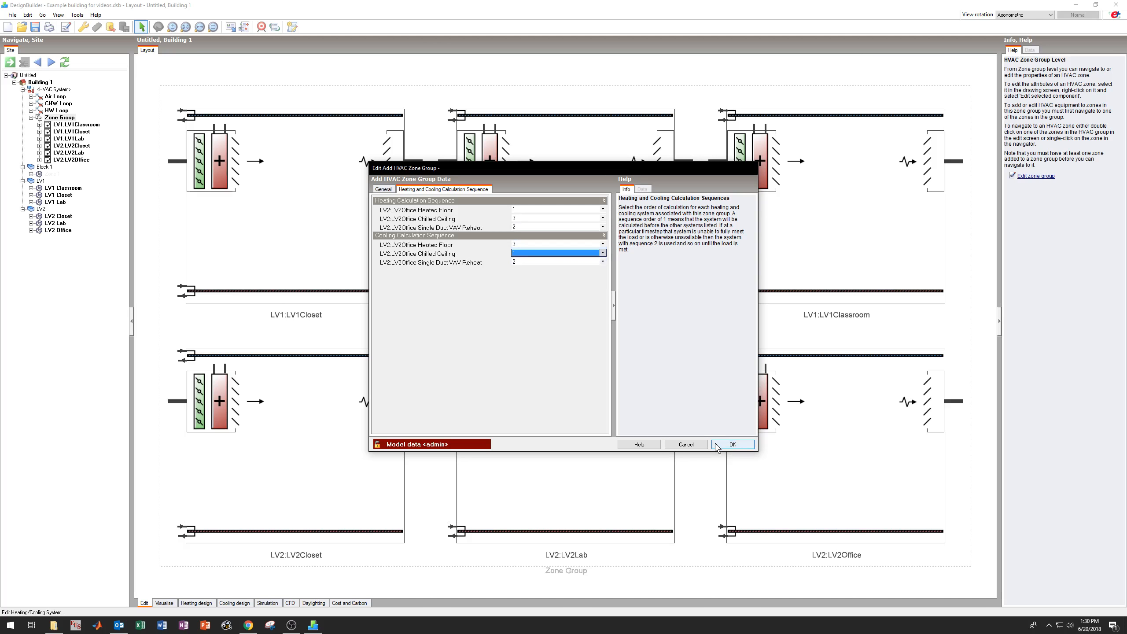
{"action": "left_click", "coordinate": [716, 445]}
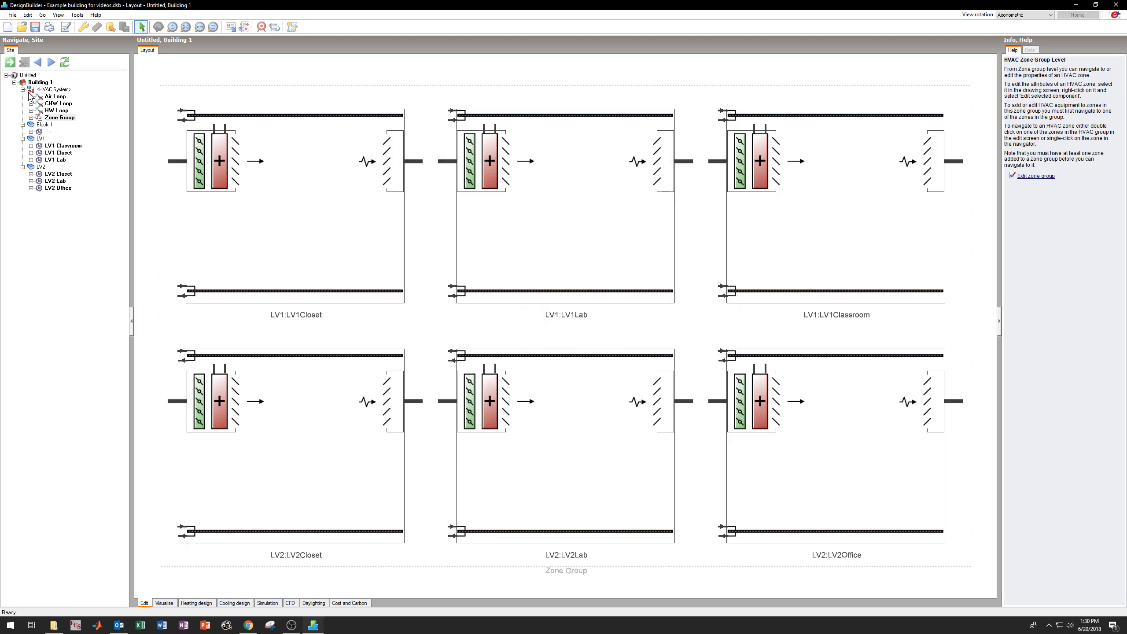
On the HW Loop demand side, connect the HW Loop Demand Splitter to the inlet of the Zone Group's heated floor
{"action": "left_click", "coordinate": [31, 110]}
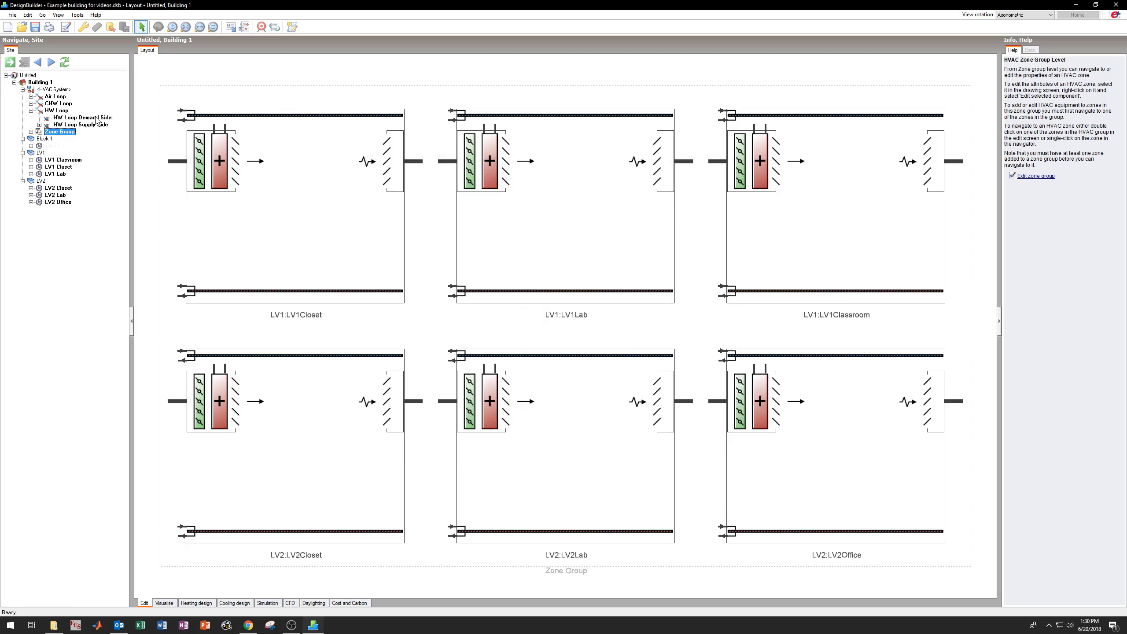
{"action": "left_click", "coordinate": [96, 118]}
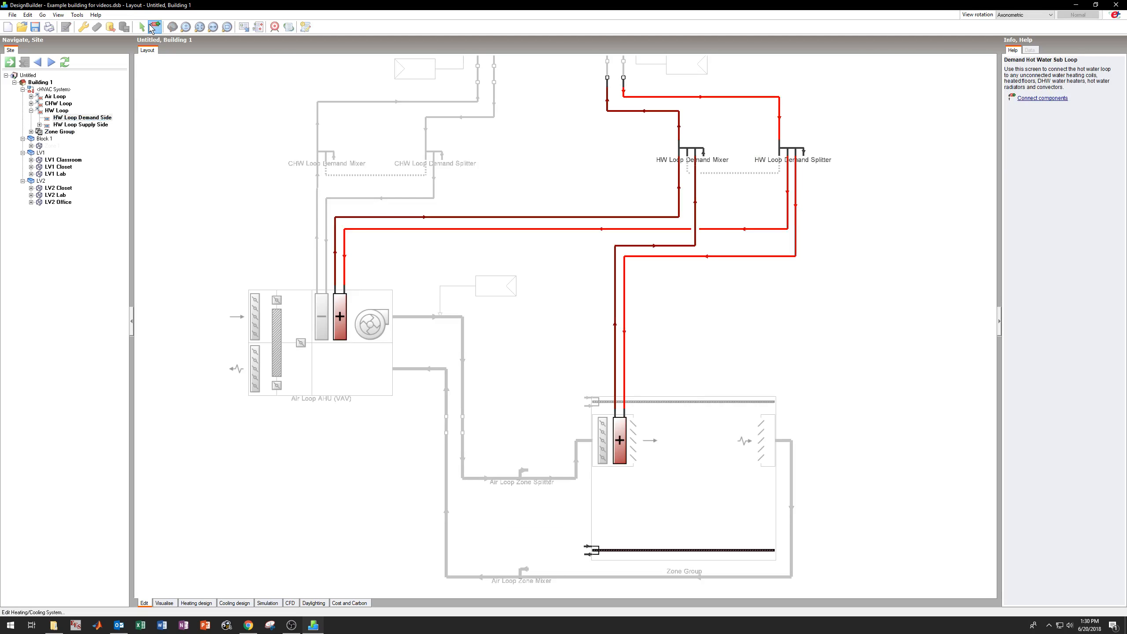
{"action": "left_click", "coordinate": [154, 27]}
{"action": "left_click", "coordinate": [571, 590]}
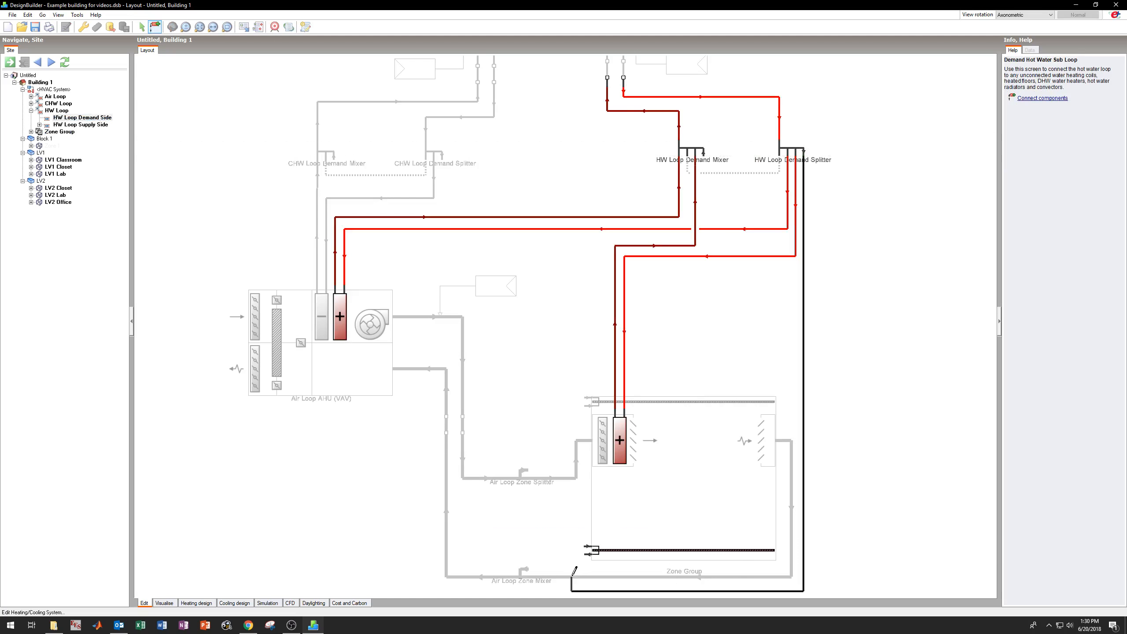
{"action": "left_click", "coordinate": [581, 545]}
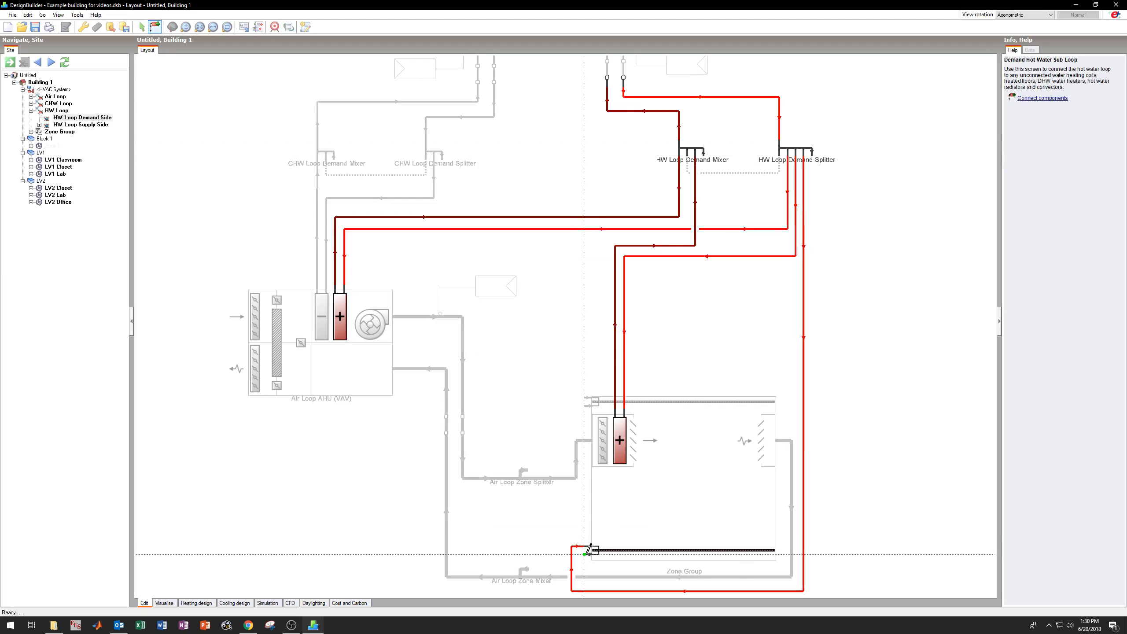
Route the return pipe from the heated floor's outlet to the HW Loop Demand Mixer
{"action": "left_click", "coordinate": [650, 584]}
{"action": "left_click", "coordinate": [795, 584]}
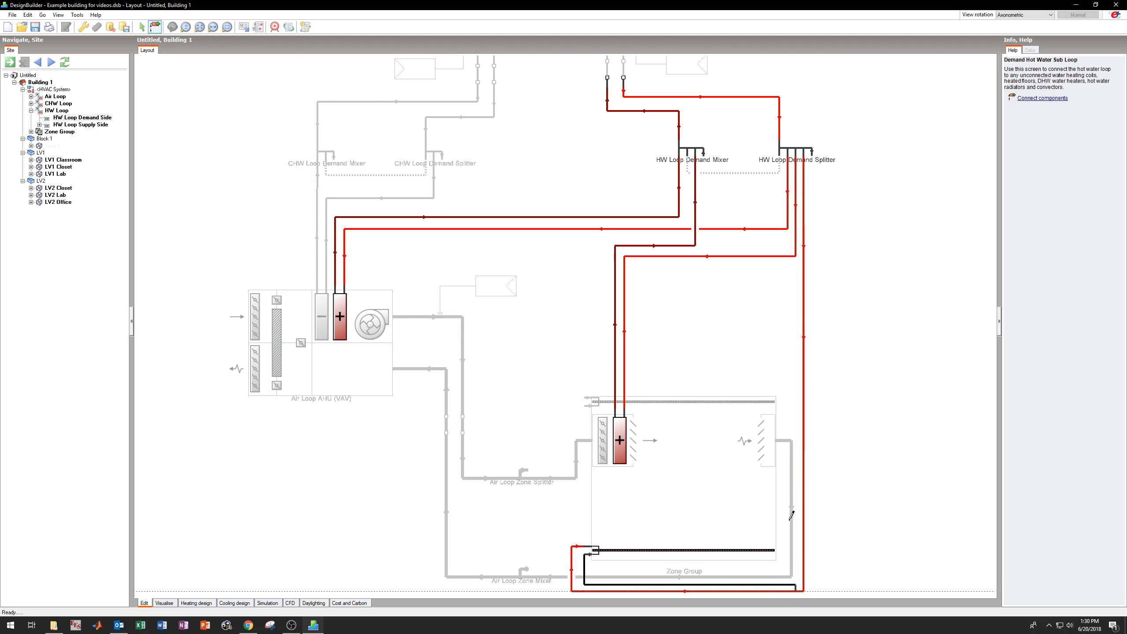
{"action": "left_click", "coordinate": [796, 304]}
{"action": "left_click", "coordinate": [703, 304]}
{"action": "left_click", "coordinate": [703, 154]}
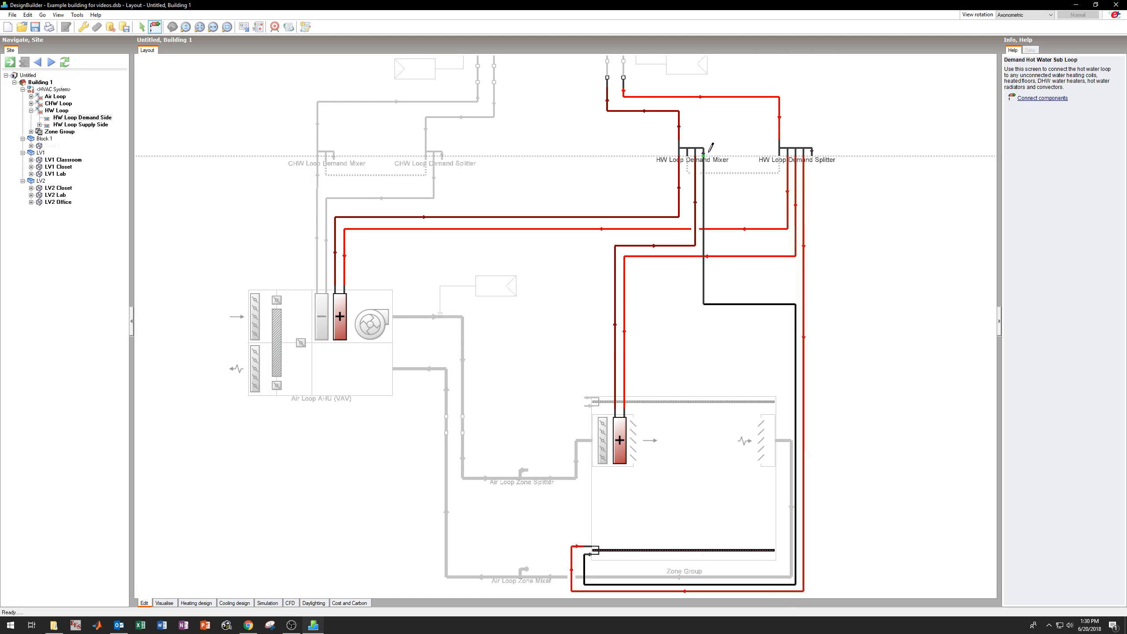
On the CHW Loop demand side, connect the Zone Group's chilled ceiling to the CHW Loop Demand Splitter and Demand Mixer
{"action": "left_click", "coordinate": [31, 103]}
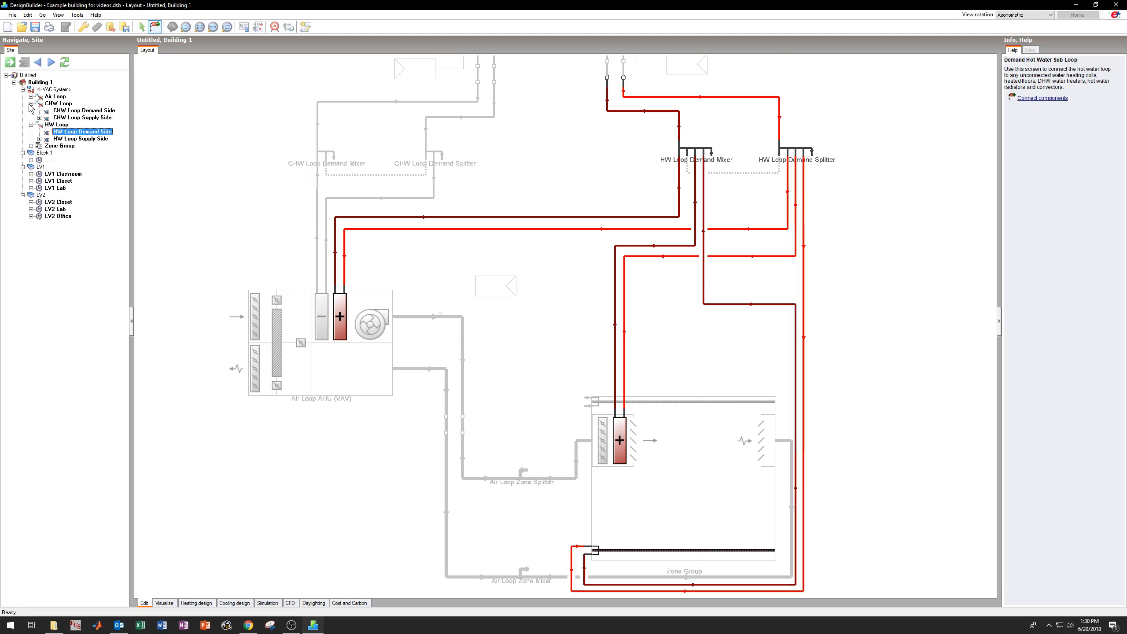
{"action": "left_click", "coordinate": [99, 111]}
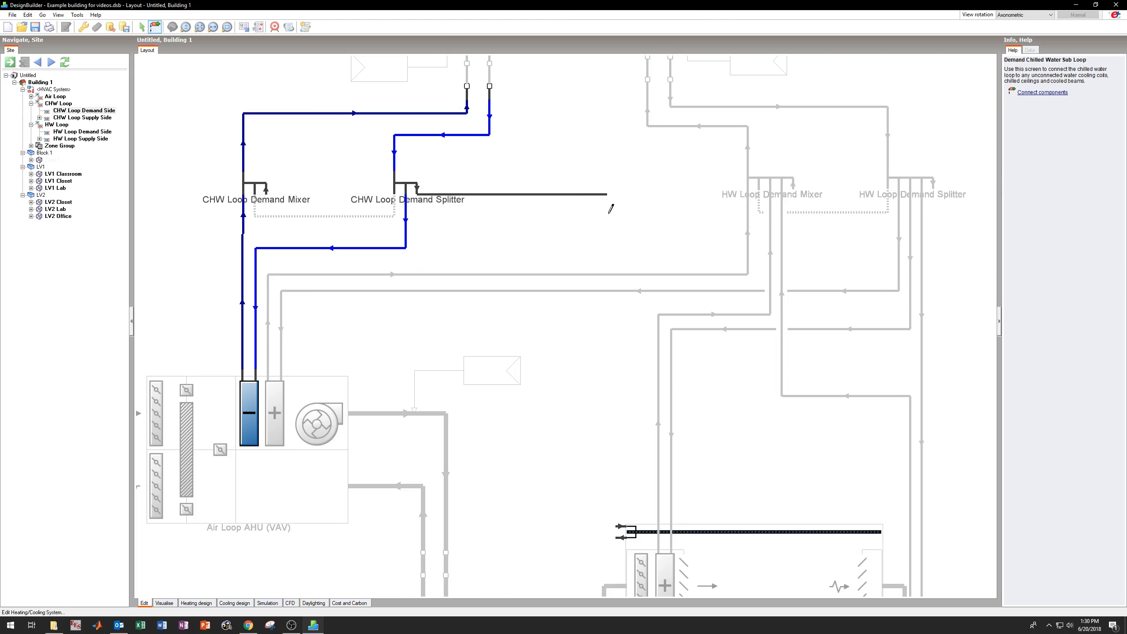
{"action": "left_click", "coordinate": [616, 526]}
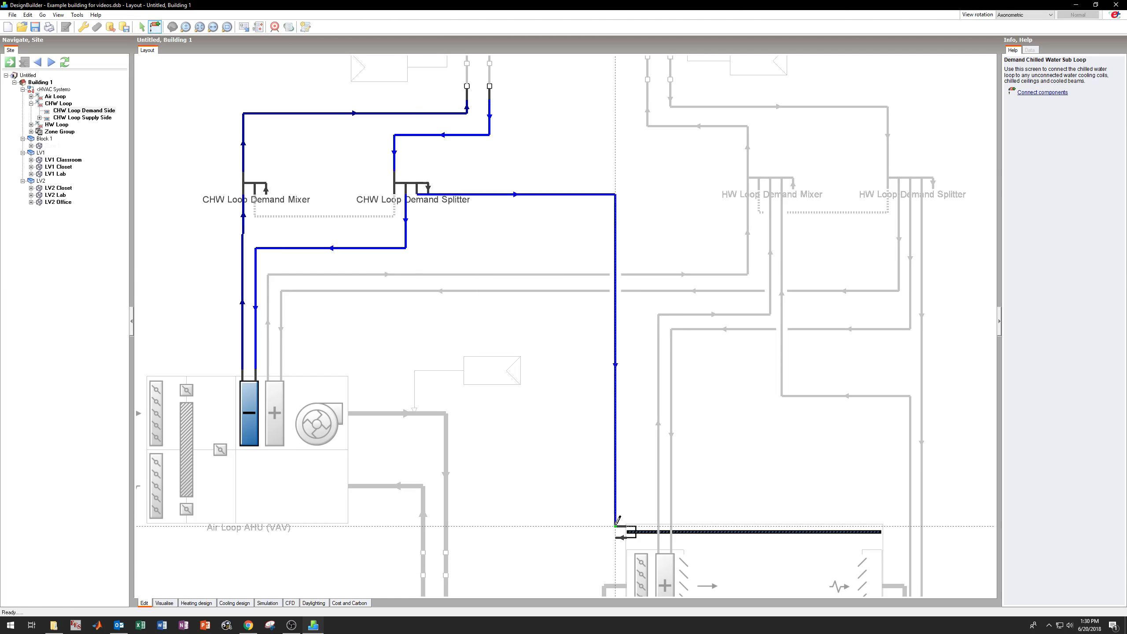
{"action": "left_click", "coordinate": [621, 537]}
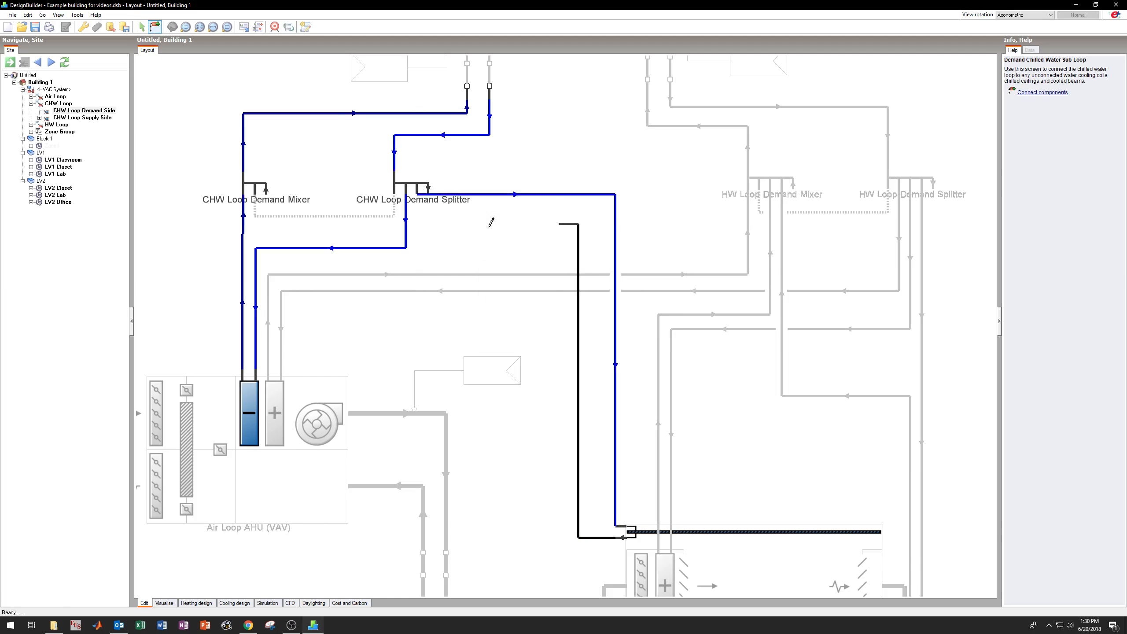
{"action": "left_click", "coordinate": [277, 188]}
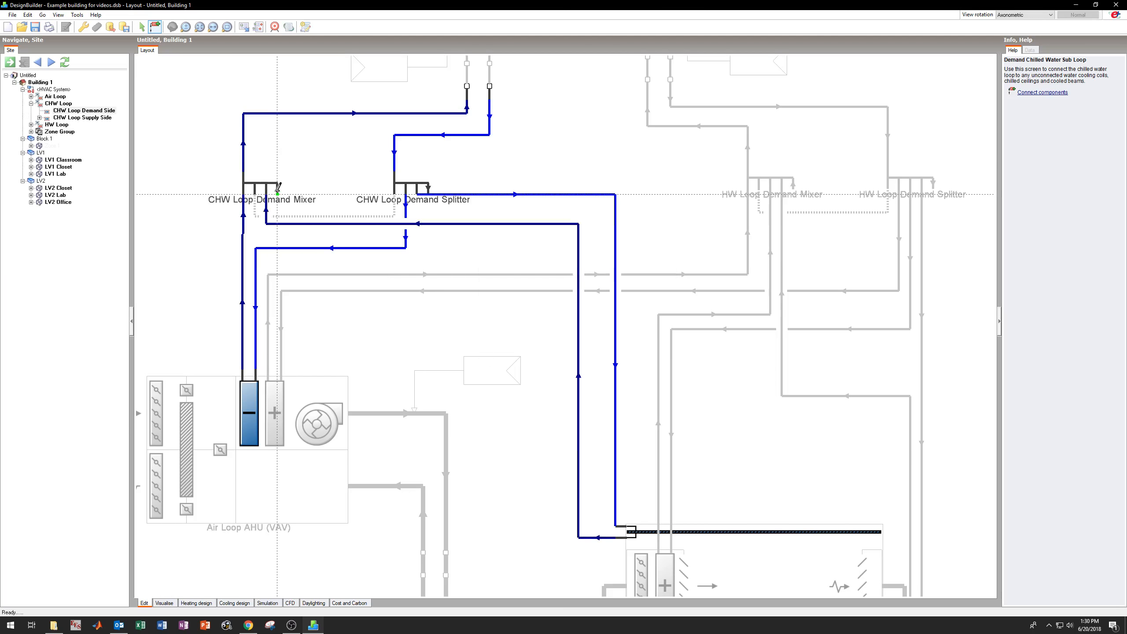
{"action": "left_click", "coordinate": [142, 27]}
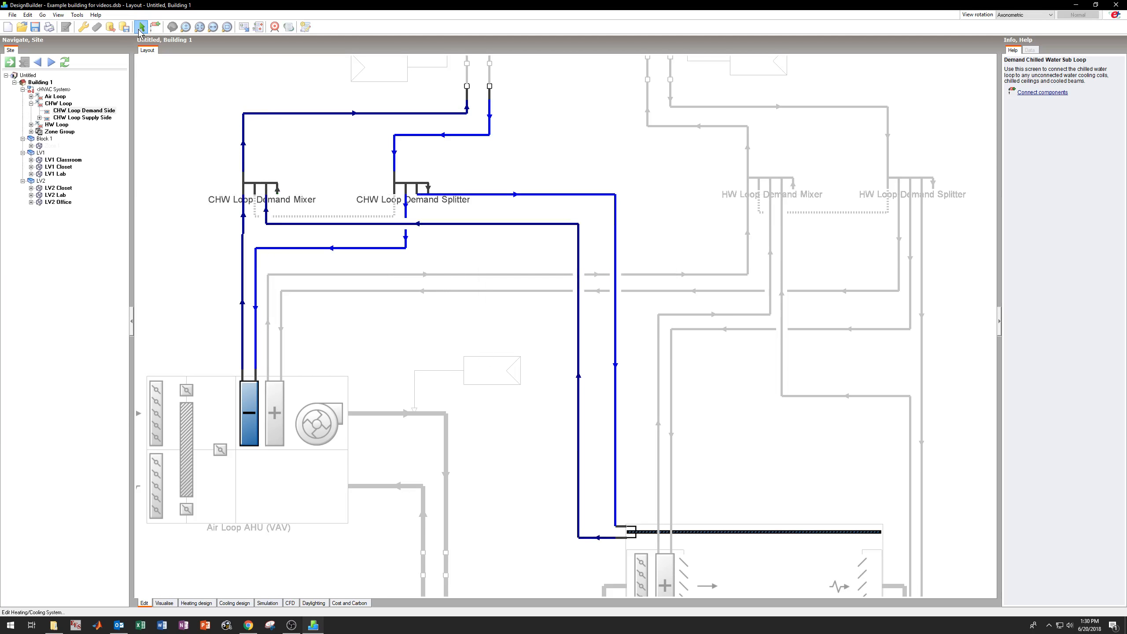
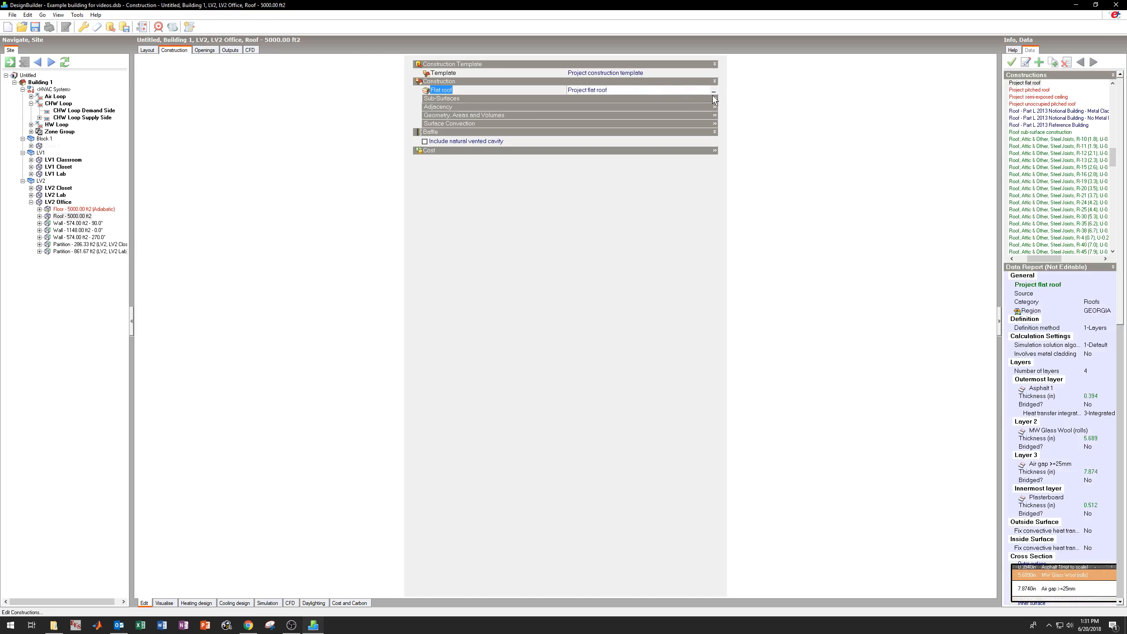
Copy the Project flat roof construction for the LV2 Office roof and open the copy for editing
{"action": "left_click", "coordinate": [713, 90]}
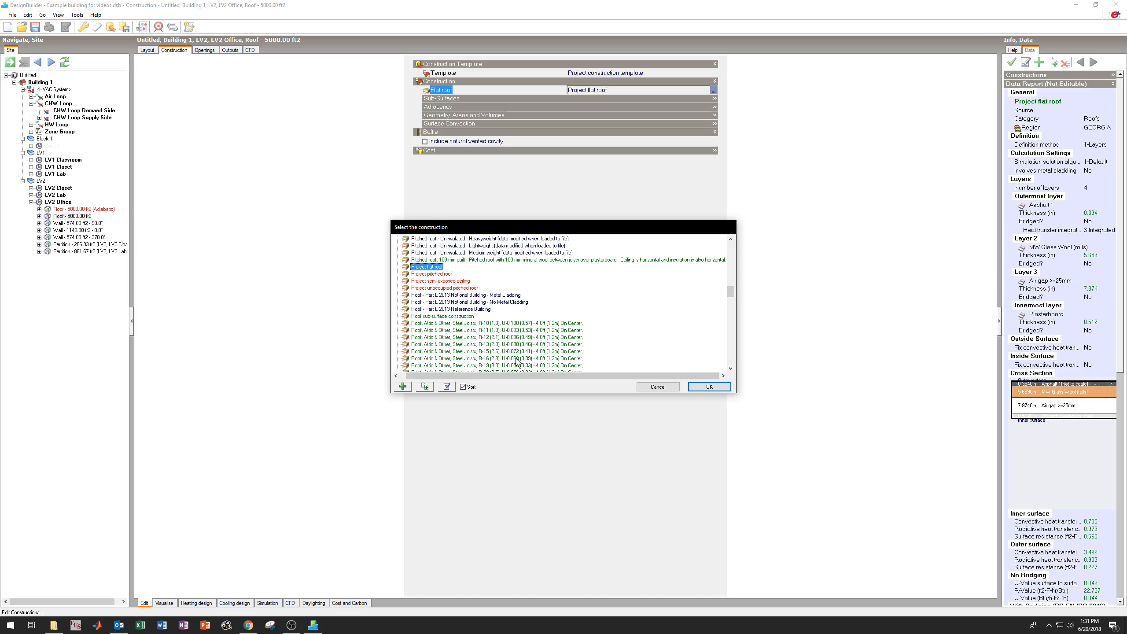
{"action": "left_click", "coordinate": [424, 386]}
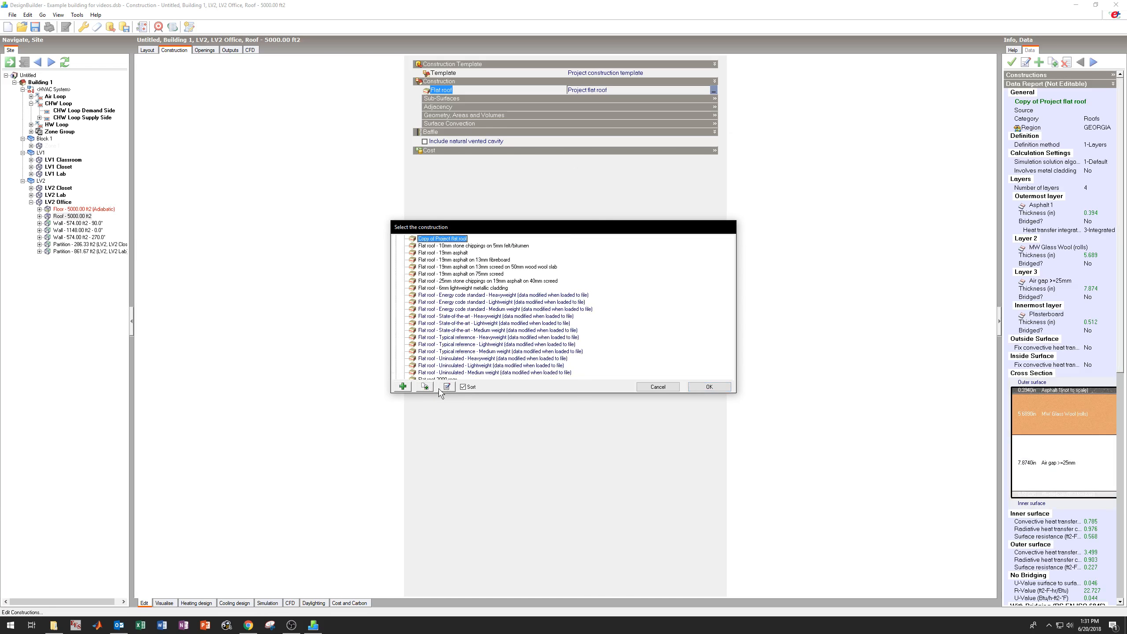
{"action": "left_click", "coordinate": [446, 387]}
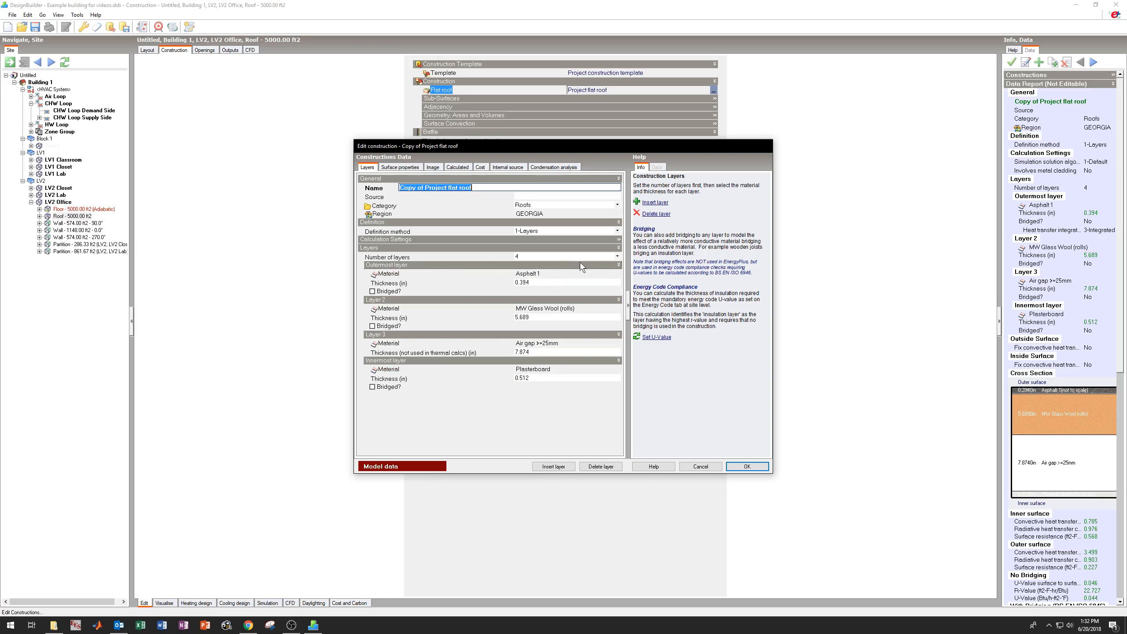
{"action": "left_click", "coordinate": [556, 282]}
{"action": "left_click", "coordinate": [429, 317]}
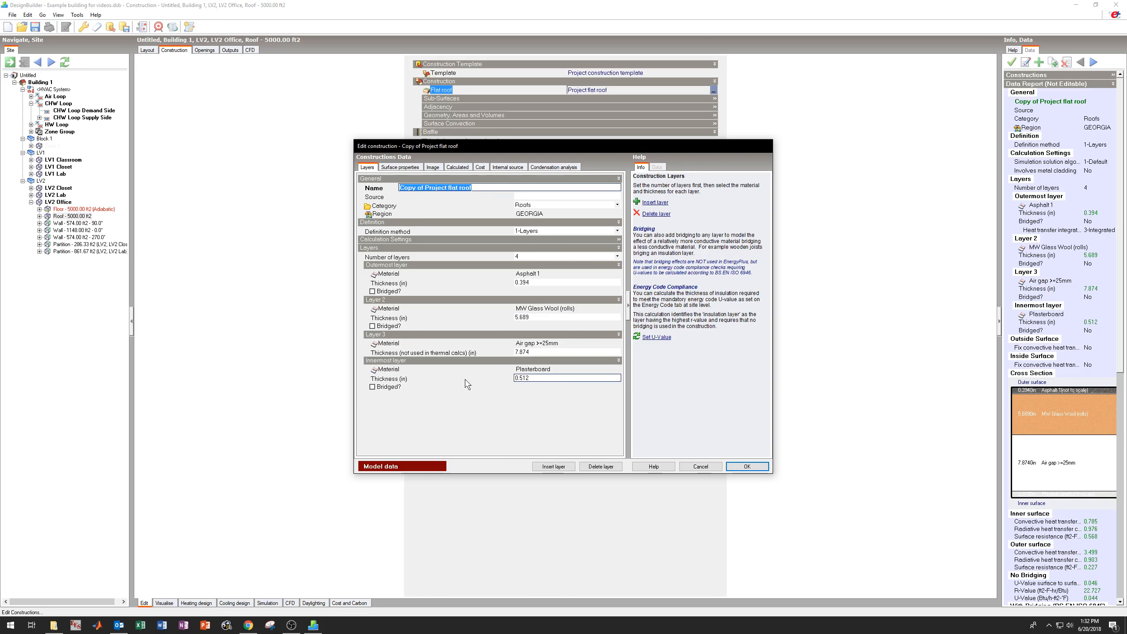
{"action": "left_click", "coordinate": [442, 351]}
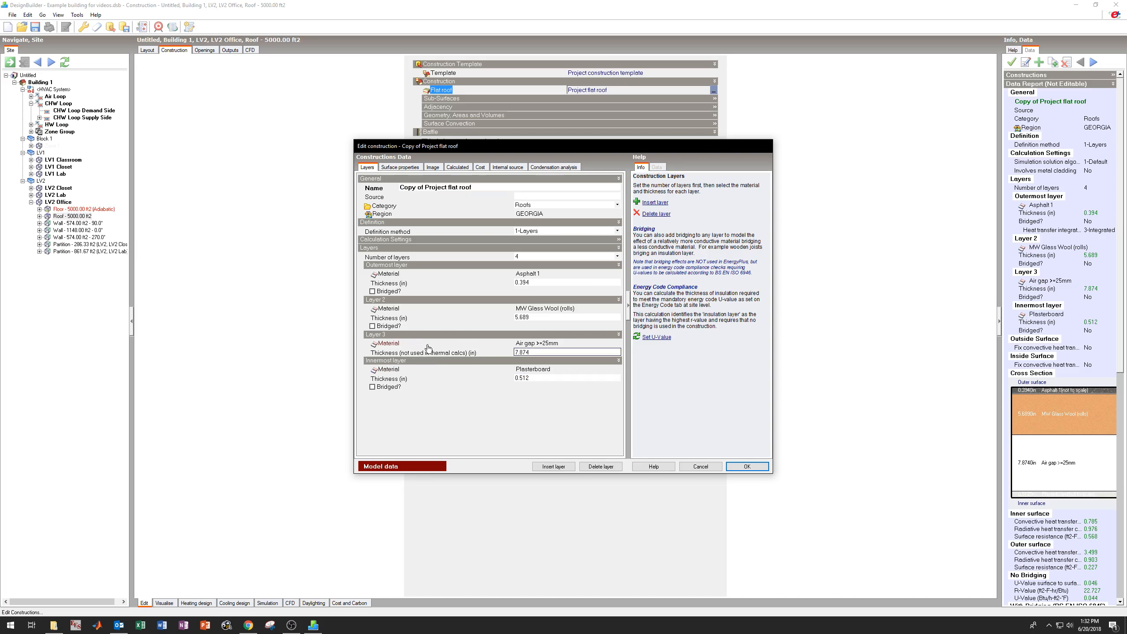
{"action": "left_click", "coordinate": [553, 466]}
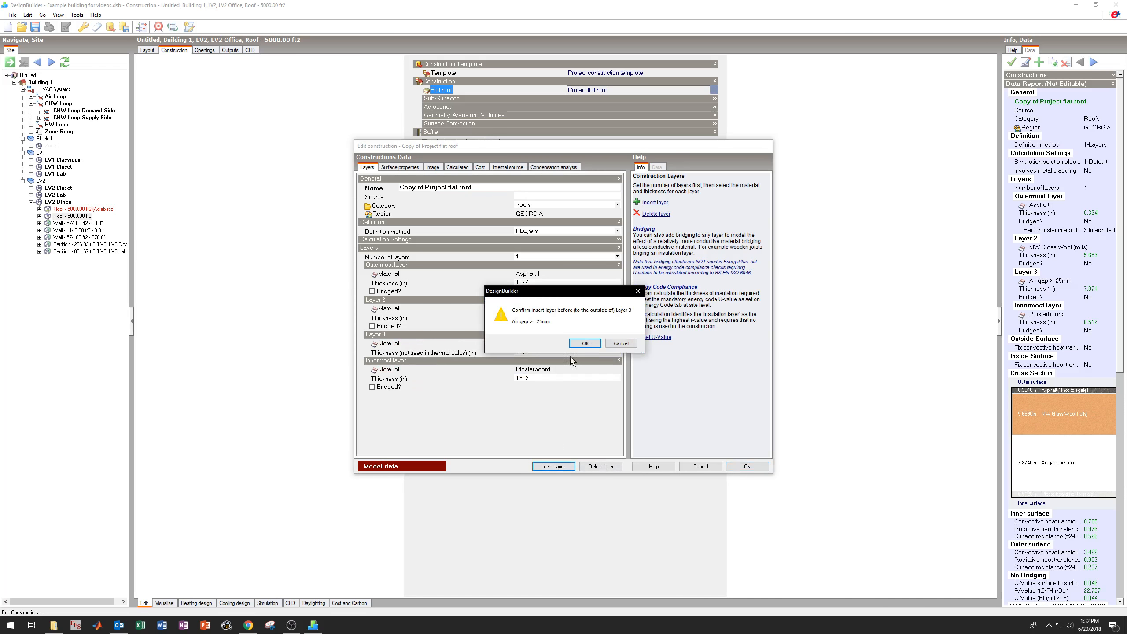
{"action": "left_click", "coordinate": [585, 343]}
{"action": "left_click", "coordinate": [492, 345]}
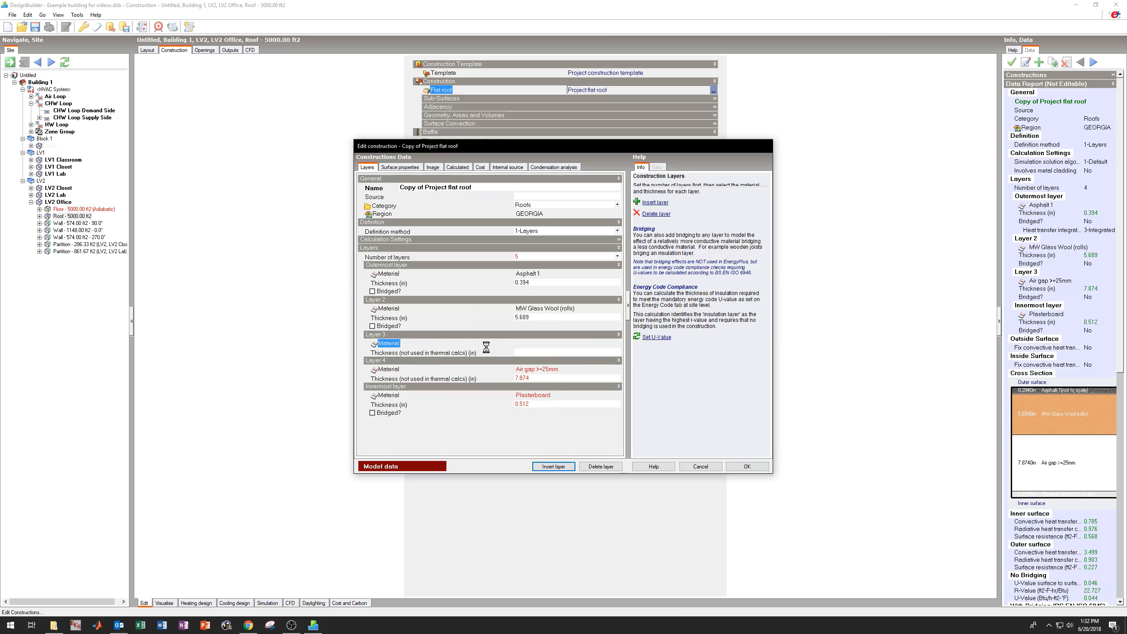
{"action": "left_click", "coordinate": [606, 466]}
{"action": "left_click", "coordinate": [550, 343]}
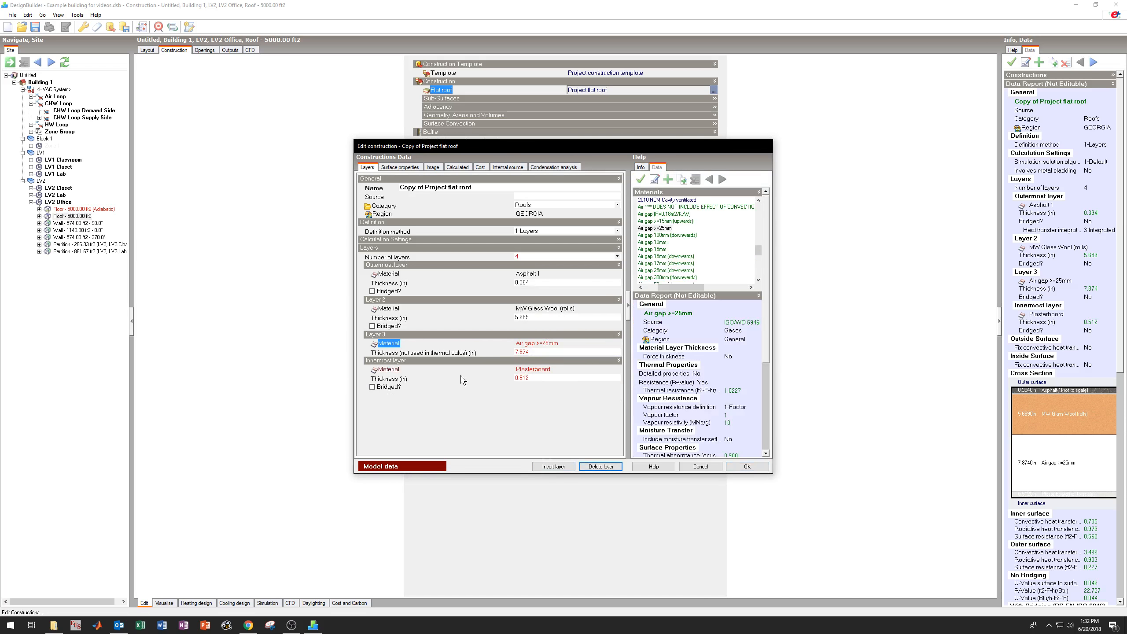
Insert a new layer directly outside the innermost Plasterboard layer of the copied flat roof construction
{"action": "left_click", "coordinate": [545, 378]}
{"action": "left_click", "coordinate": [554, 466]}
{"action": "left_click", "coordinate": [594, 343]}
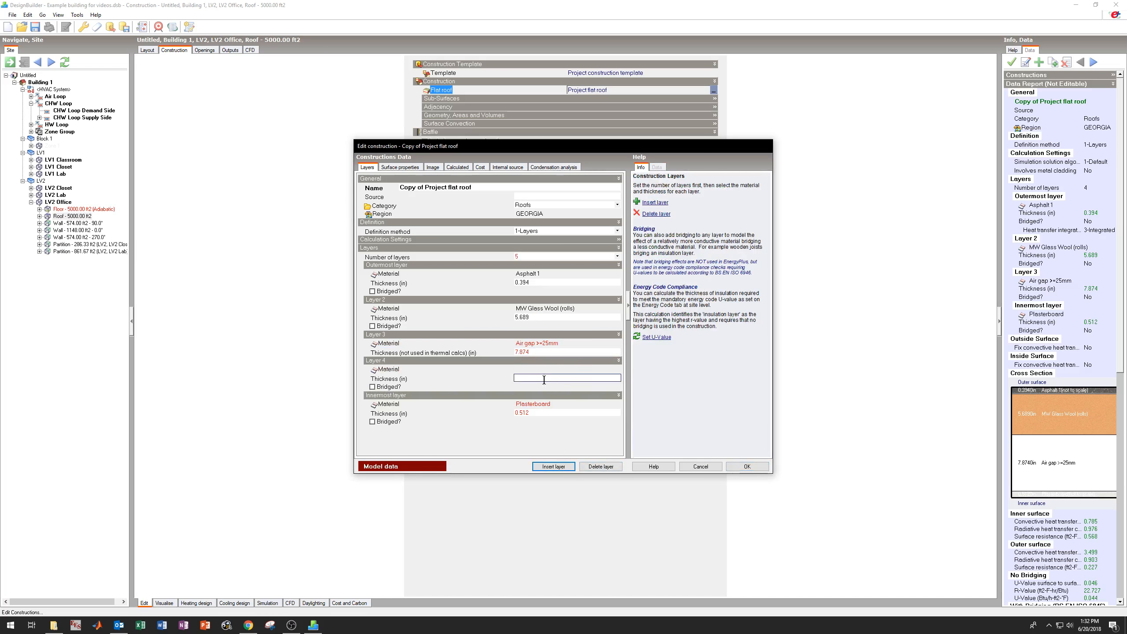
Assign the 4.5 in. depth Metal framing, R-17.1 Insulation material to Layer 4 with a thickness of 4 in
{"action": "left_click", "coordinate": [545, 369]}
{"action": "left_click", "coordinate": [619, 369]}
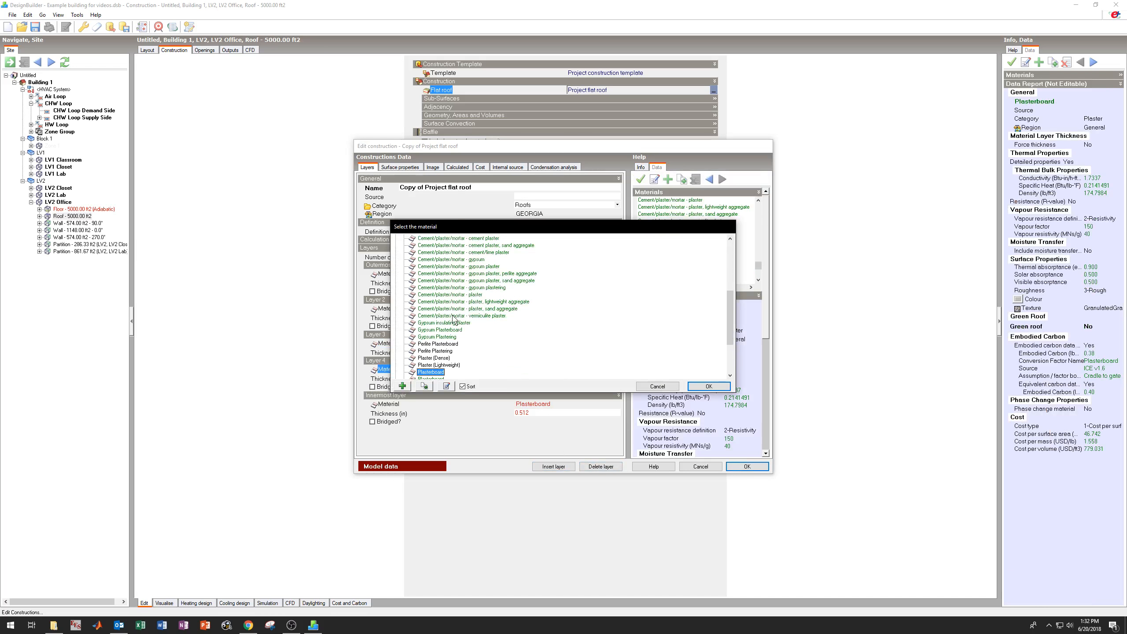
{"action": "left_click", "coordinate": [396, 336]}
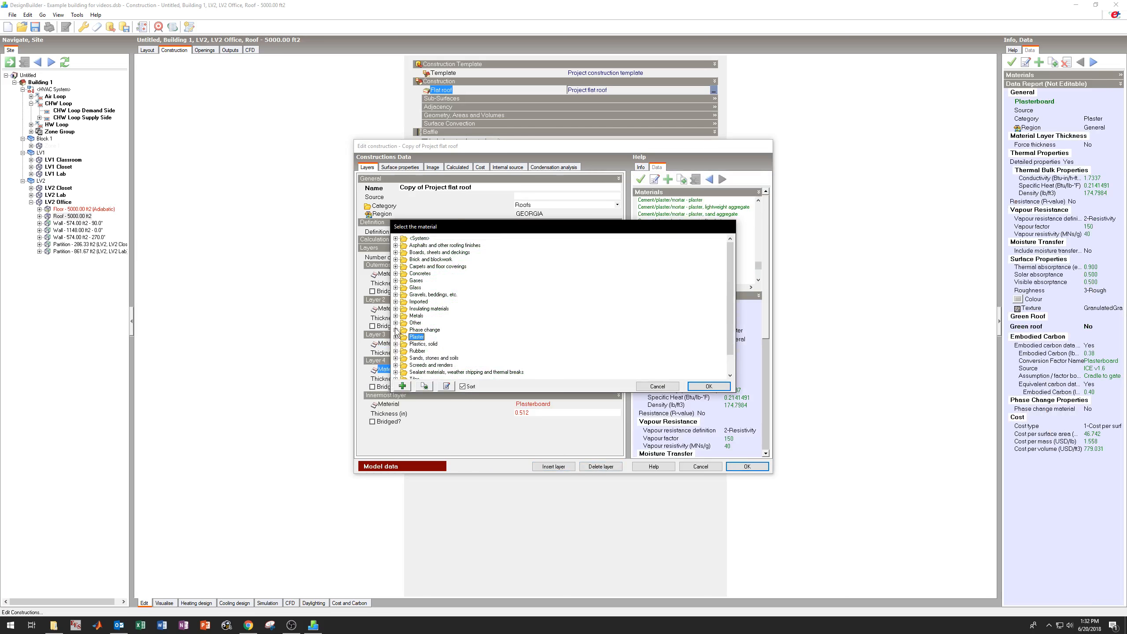
{"action": "left_click", "coordinate": [396, 308]}
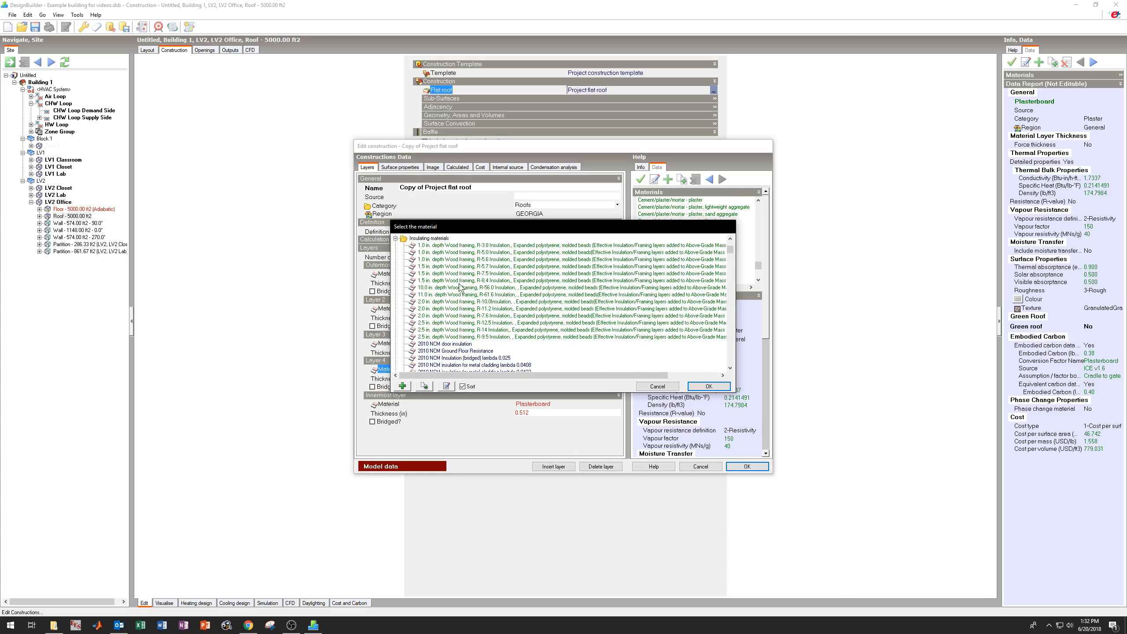
{"action": "scroll", "coordinate": [459, 287], "scroll_direction": "down", "scroll_amount": 10}
{"action": "left_click", "coordinate": [459, 313]}
{"action": "left_click", "coordinate": [709, 386]}
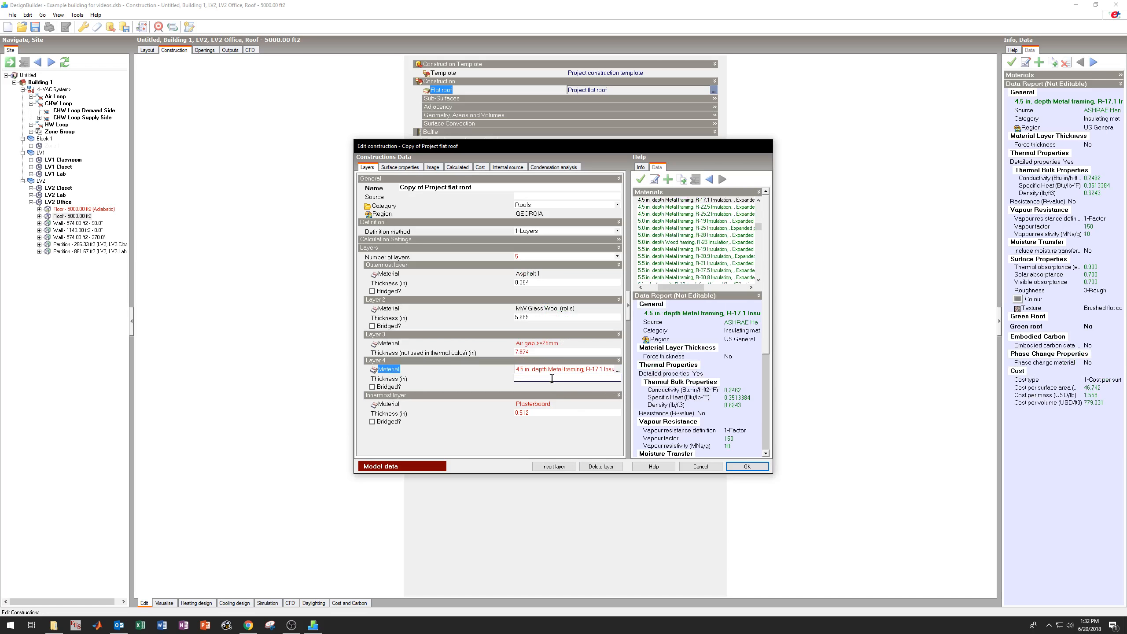
{"action": "left_click", "coordinate": [551, 378]}
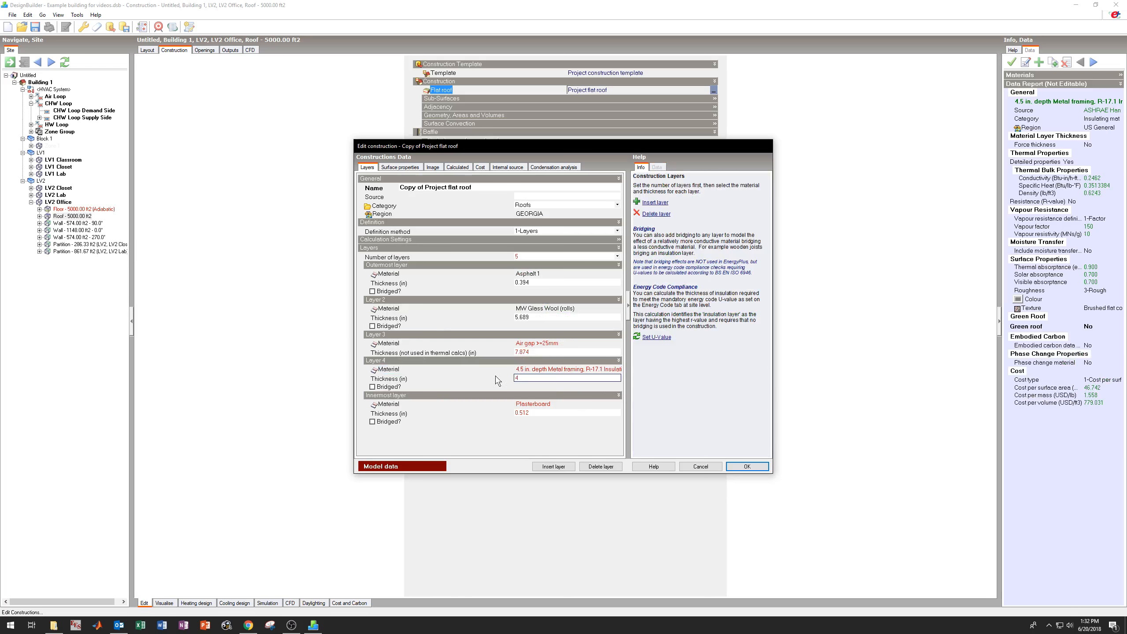
Enable an internal source after layer 4 of the copied flat roof construction and assign that construction to the LV2 Office roof
{"action": "left_click", "coordinate": [508, 168]}
{"action": "left_click", "coordinate": [367, 188]}
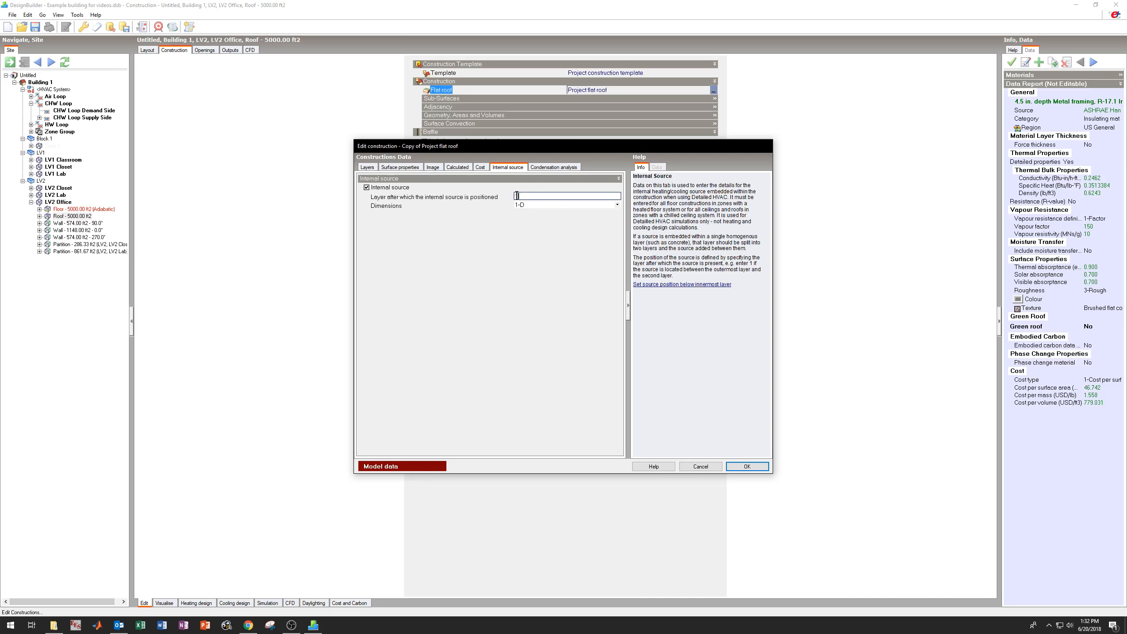
{"action": "type", "text": "4"}
{"action": "left_click", "coordinate": [368, 167]}
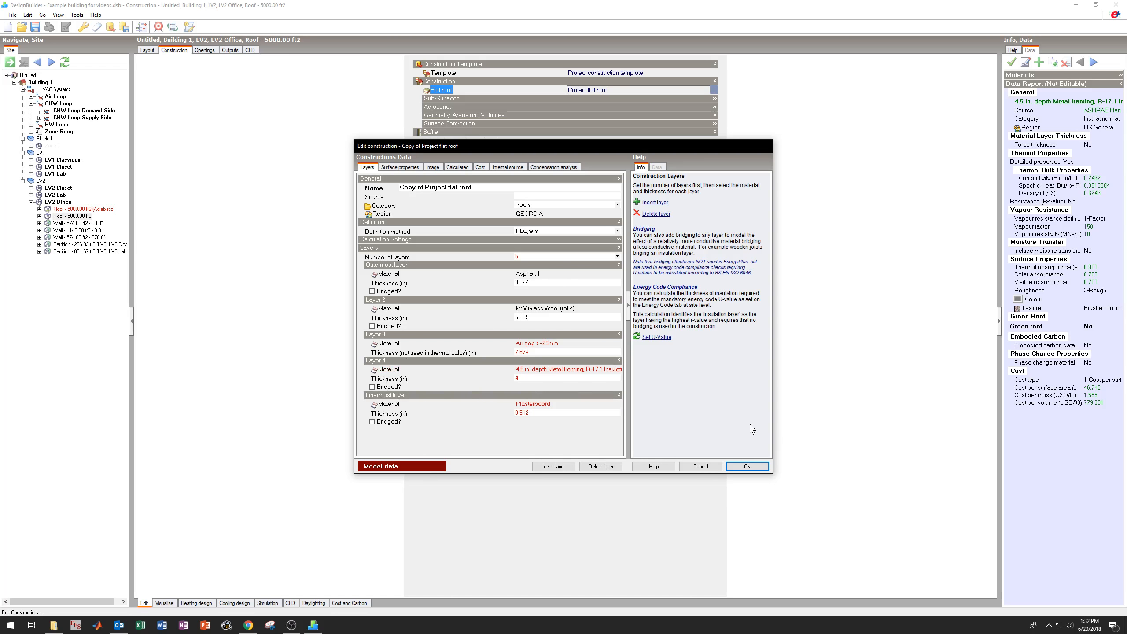
{"action": "left_click", "coordinate": [747, 467]}
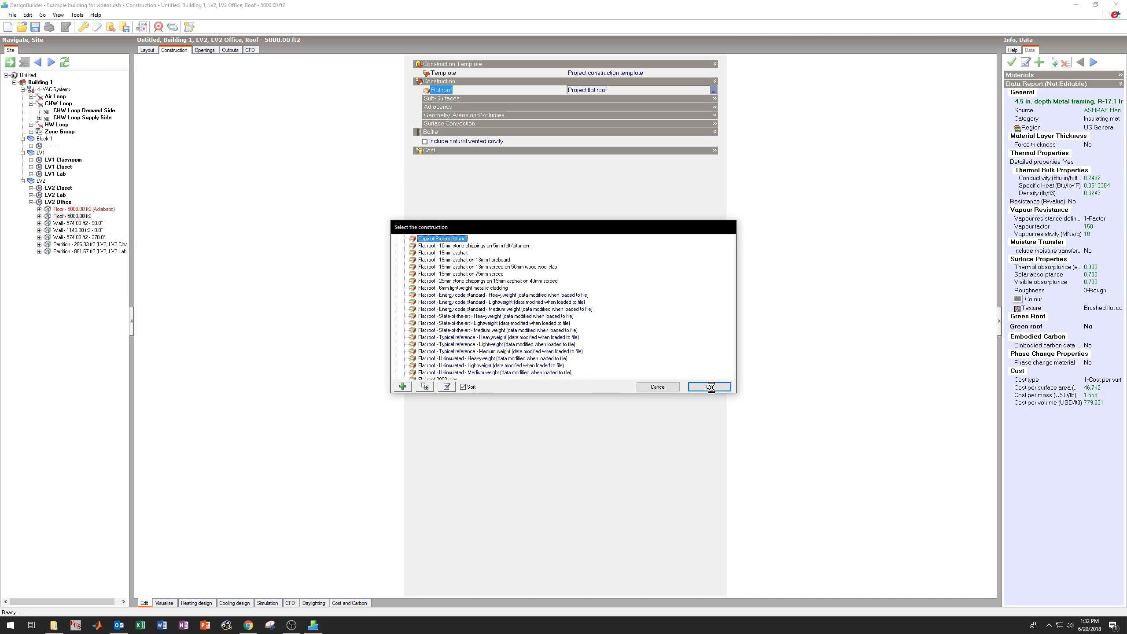
{"action": "left_click", "coordinate": [709, 387]}
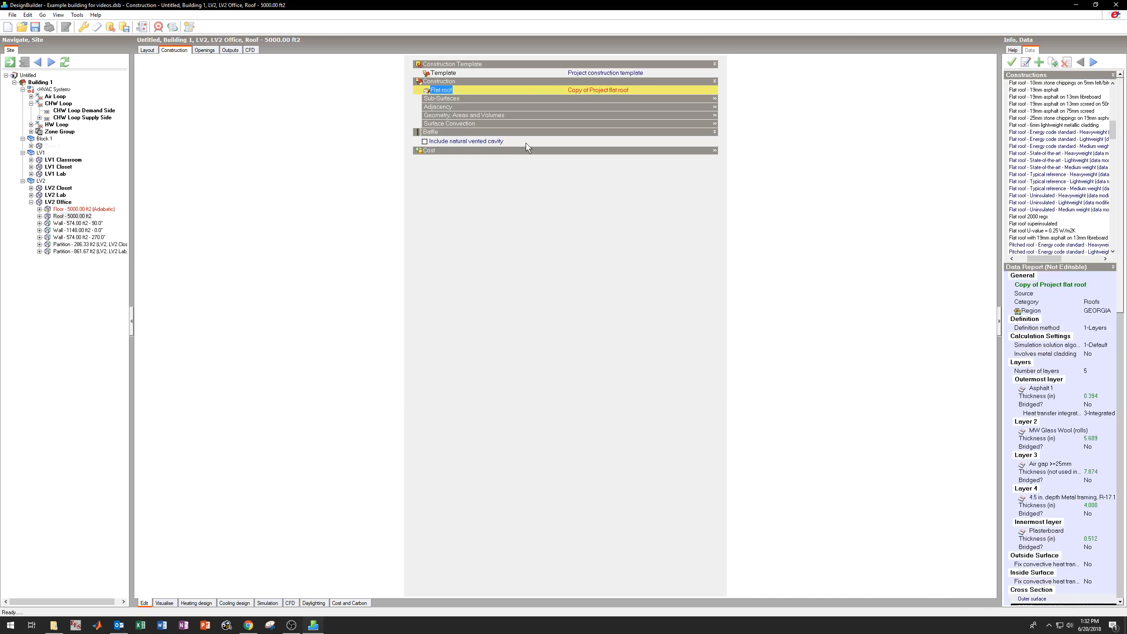
Set the flat roof construction of Building 1 to Copy of Project flat roof
{"action": "left_click", "coordinate": [37, 83]}
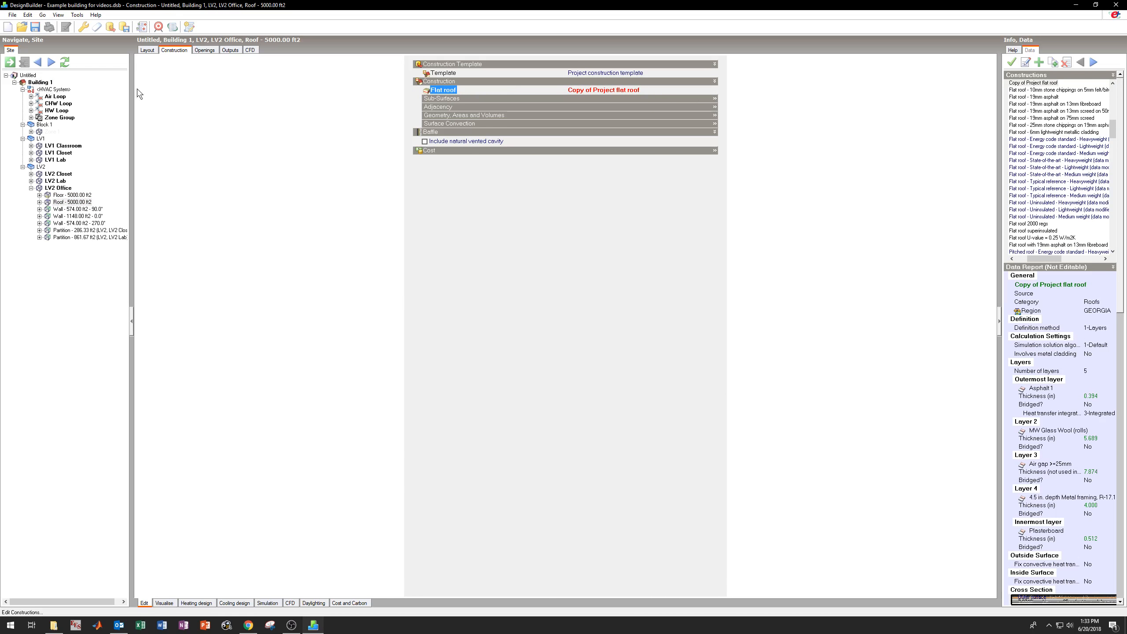
{"action": "left_click", "coordinate": [40, 84]}
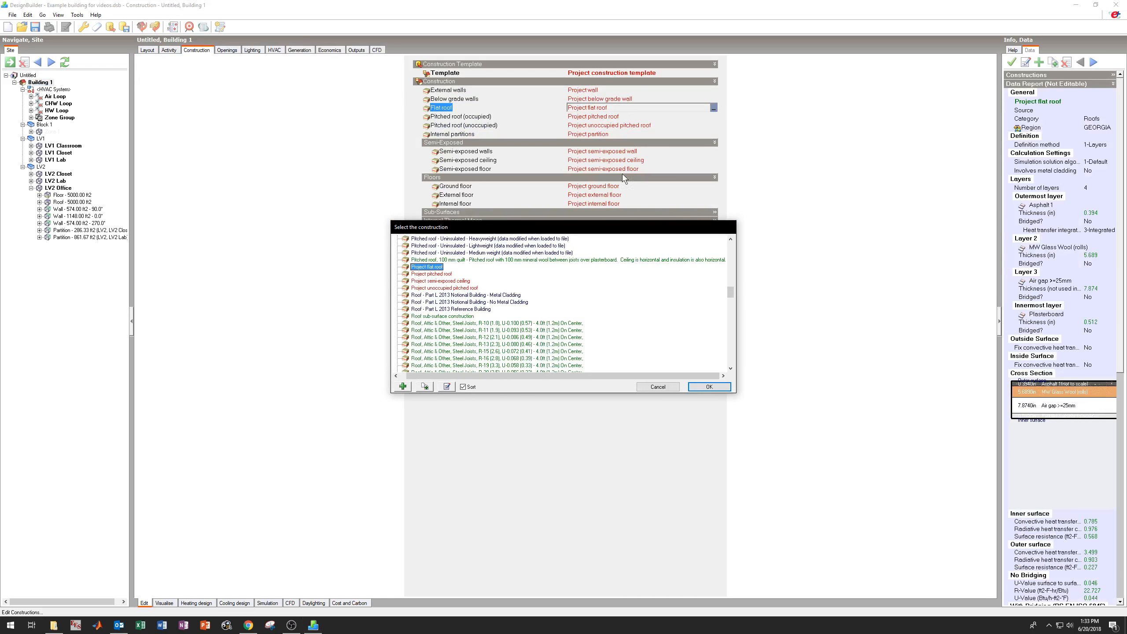
{"action": "scroll", "coordinate": [453, 291], "scroll_direction": "up", "scroll_amount": 15}
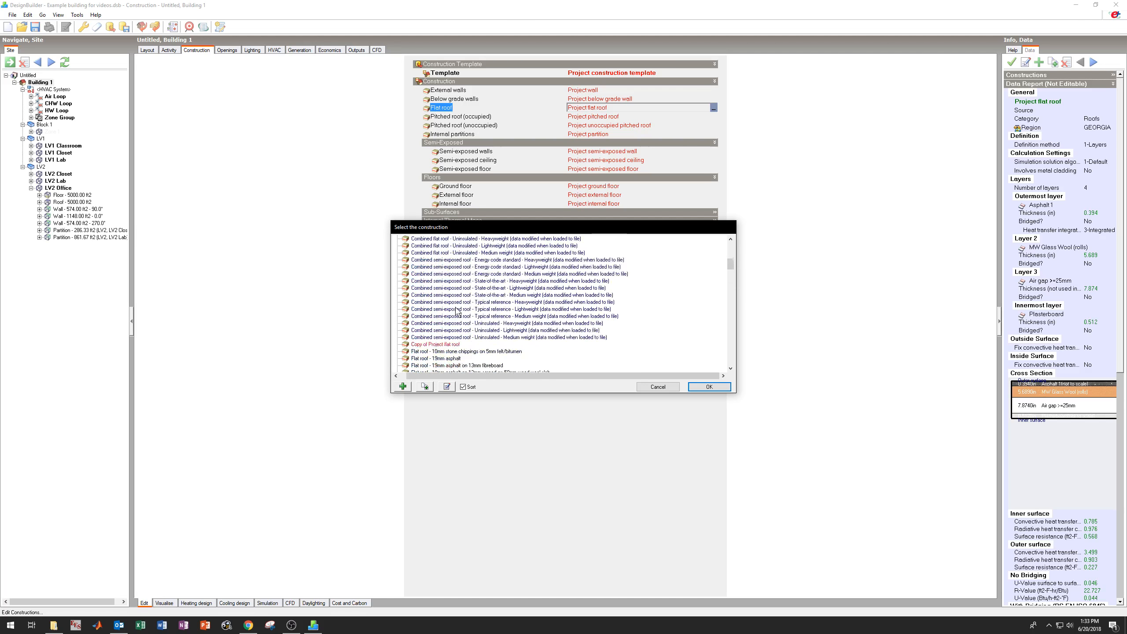
{"action": "left_click", "coordinate": [446, 345]}
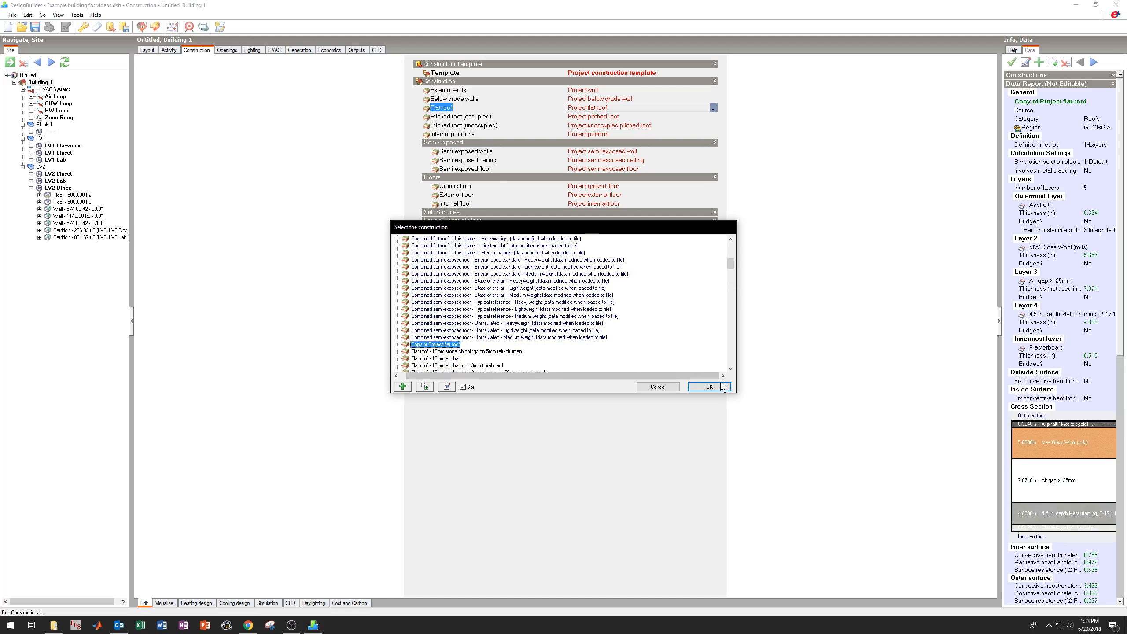
{"action": "left_click", "coordinate": [701, 387]}
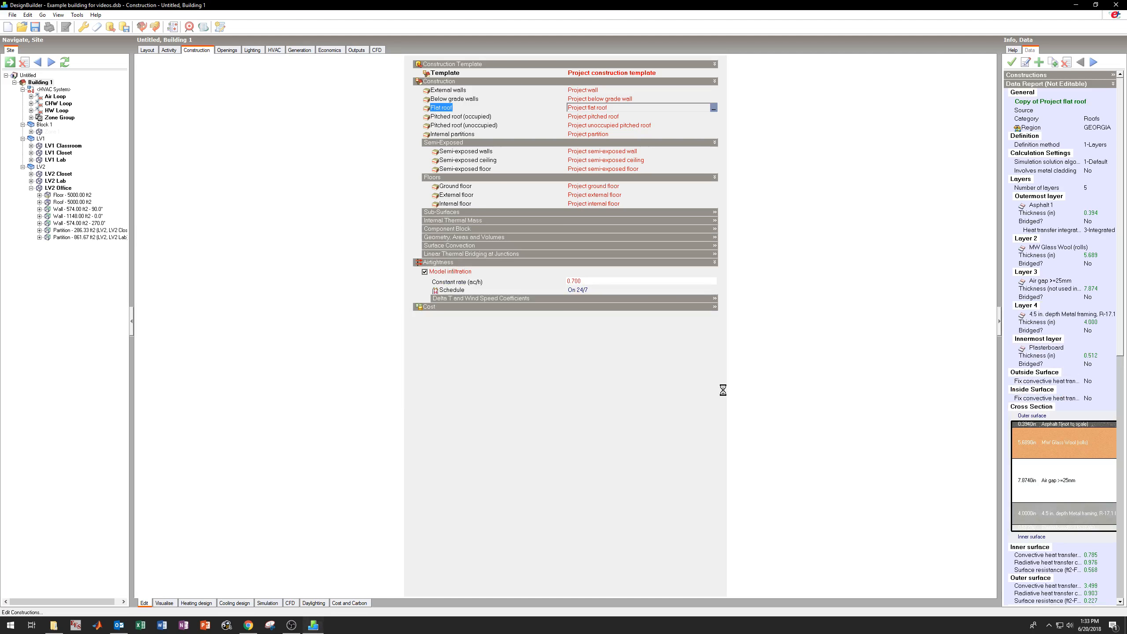
Copy the Project internal floor construction for the LV2 Lab floor and open the copy for editing
{"action": "left_click", "coordinate": [31, 189]}
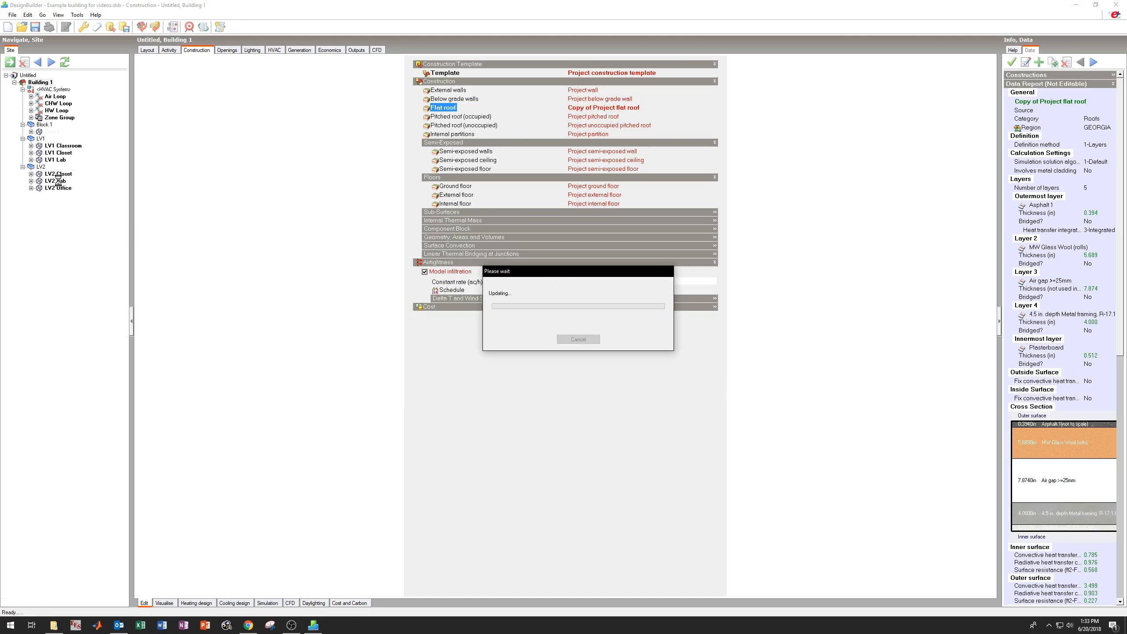
{"action": "left_click", "coordinate": [57, 181]}
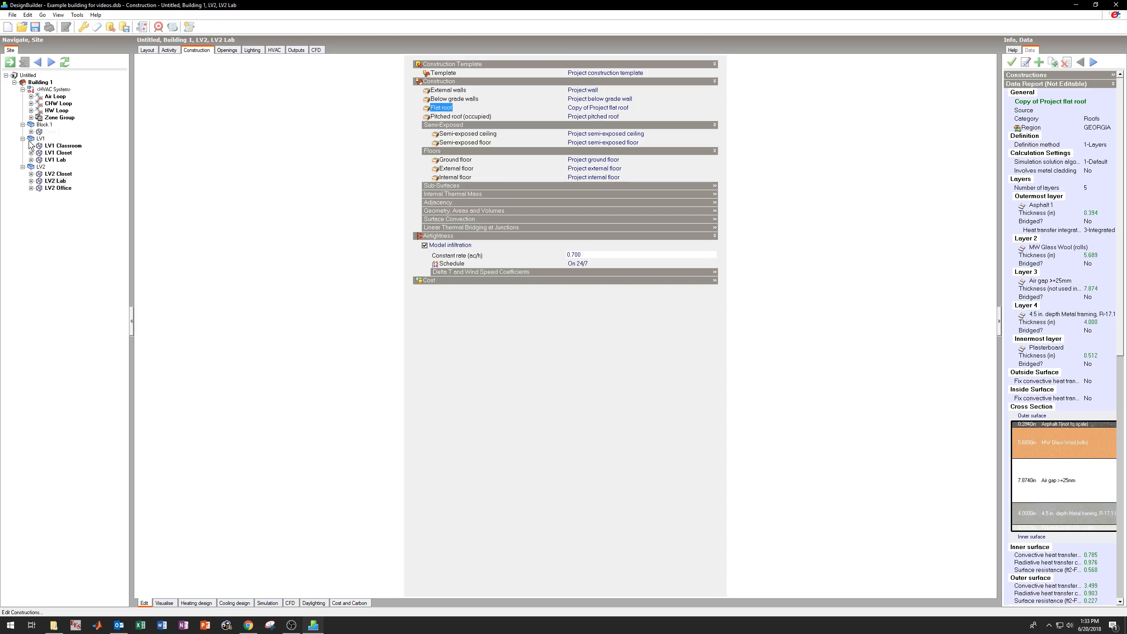
{"action": "left_click", "coordinate": [31, 181]}
{"action": "left_click", "coordinate": [62, 190]}
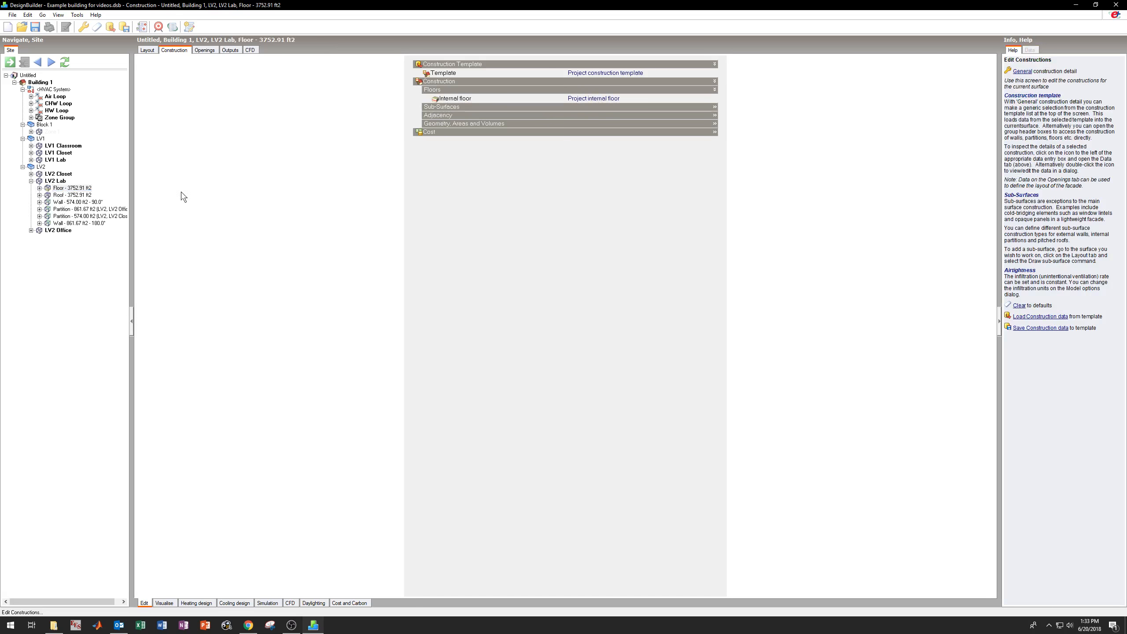
{"action": "left_click", "coordinate": [714, 101]}
{"action": "left_click", "coordinate": [713, 100]}
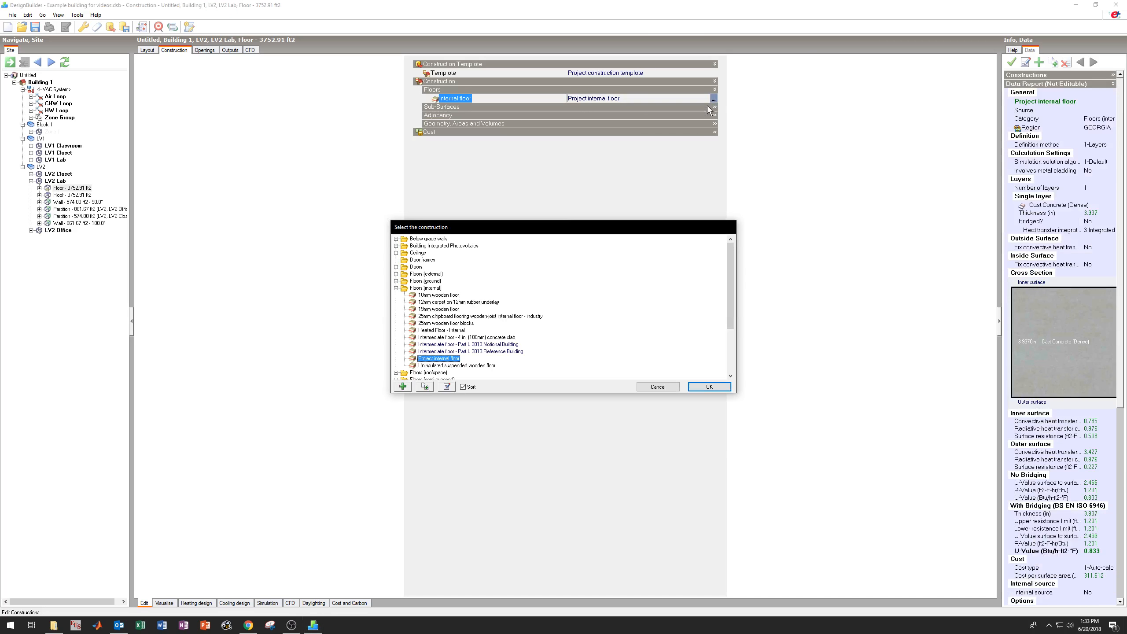
{"action": "left_click", "coordinate": [426, 386]}
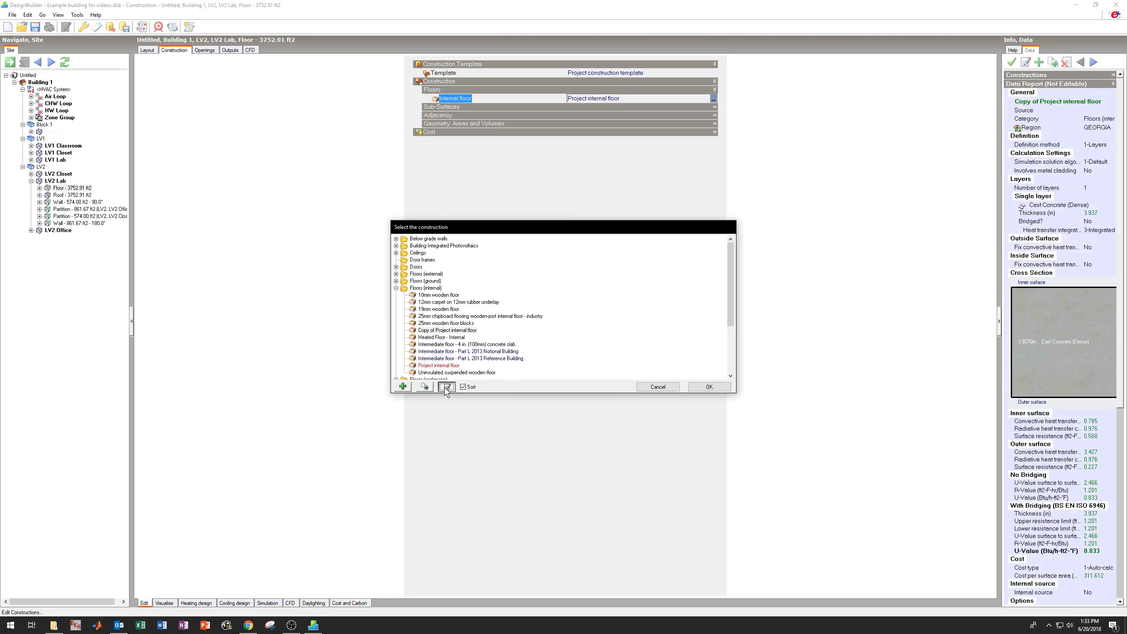
{"action": "left_click", "coordinate": [446, 387]}
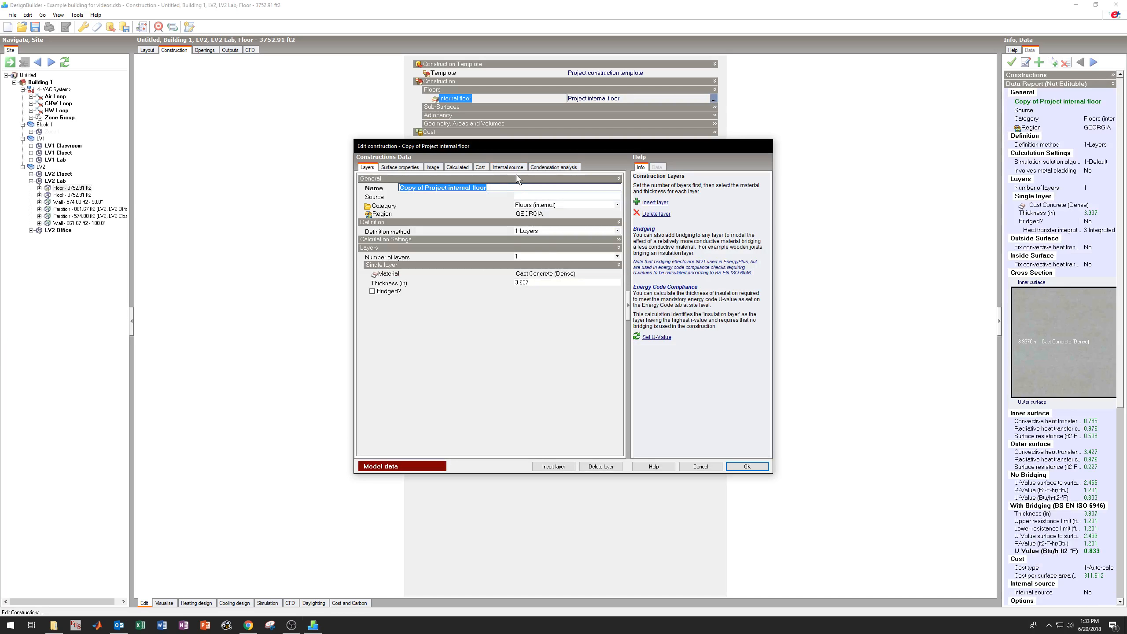
Insert two empty layers outside the Cast Concrete (Dense) layer of the copied internal floor construction
{"action": "left_click", "coordinate": [484, 275]}
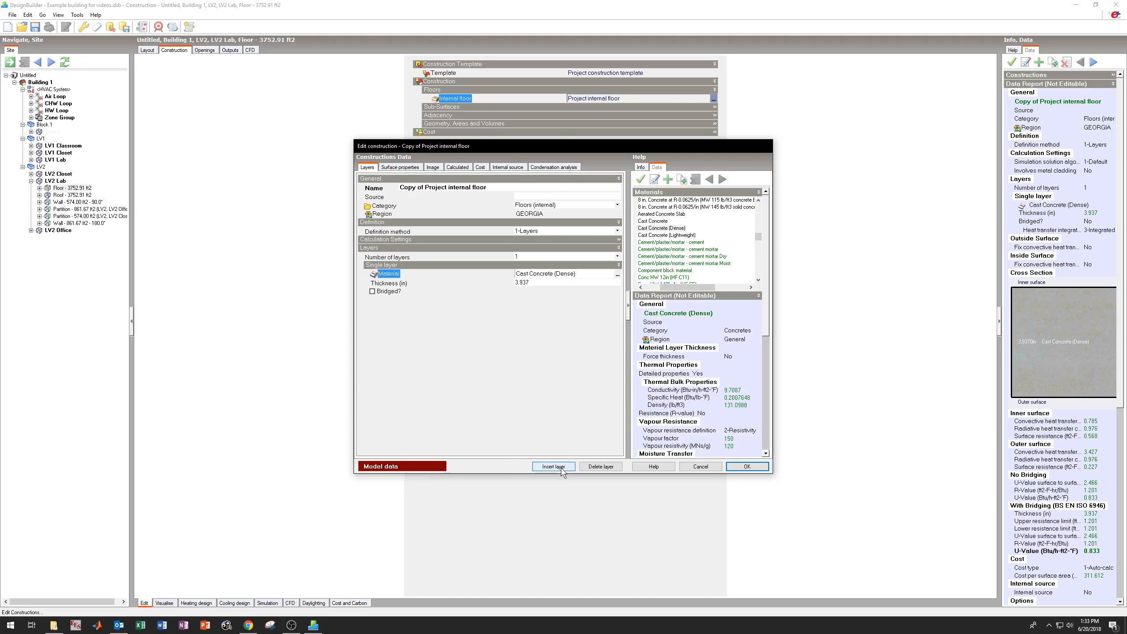
{"action": "left_click", "coordinate": [553, 466]}
{"action": "left_click", "coordinate": [595, 342]}
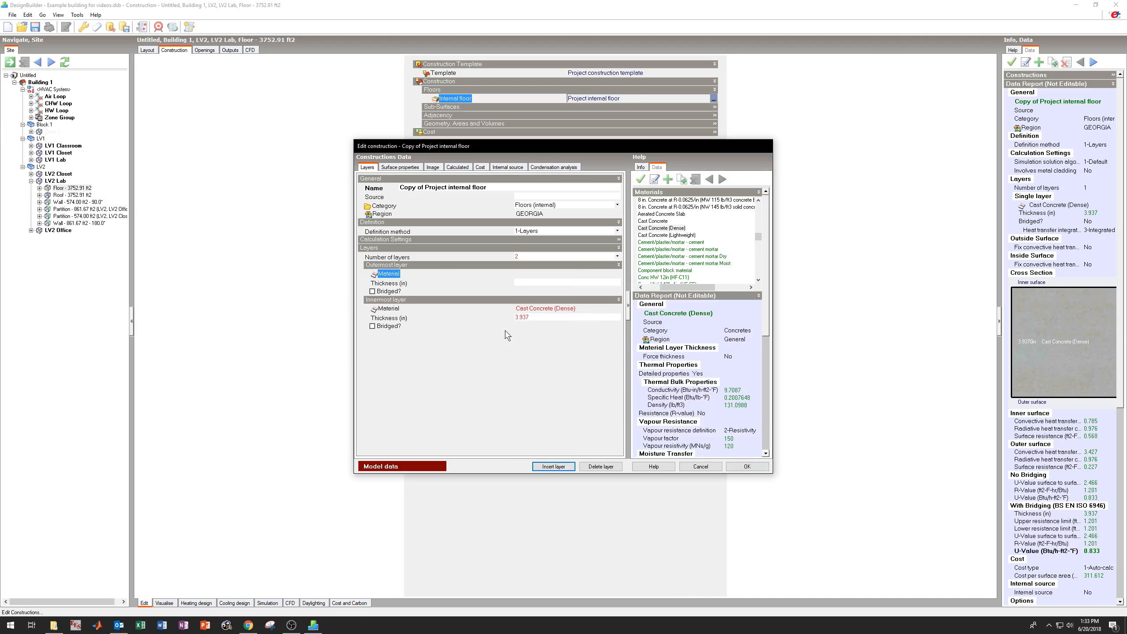
{"action": "left_click", "coordinate": [468, 323]}
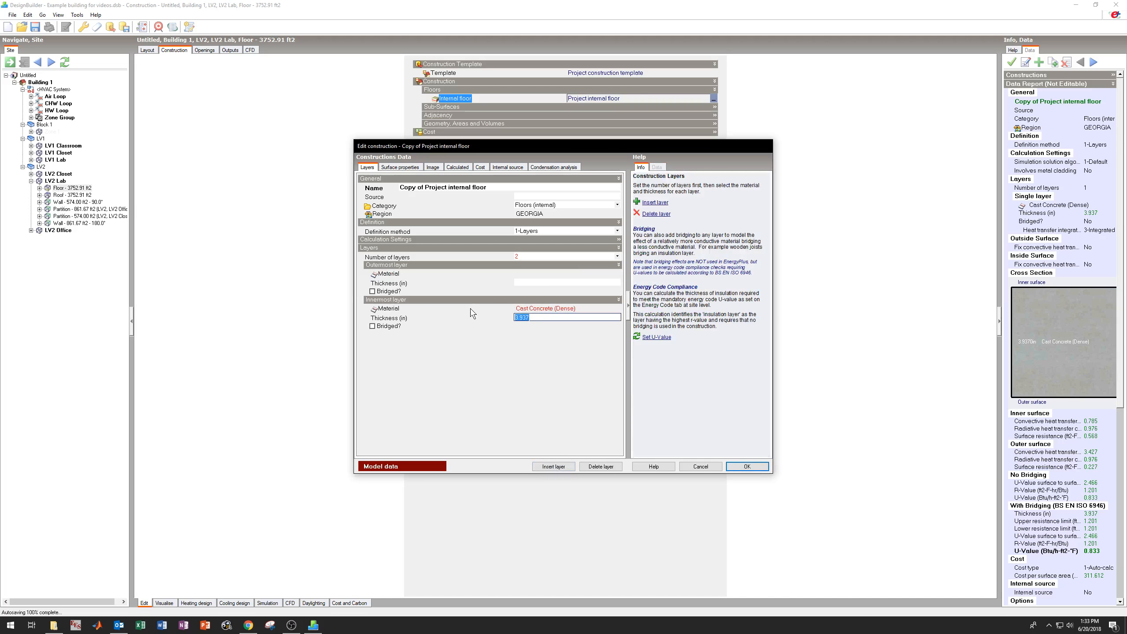
Assign the Cloth/carpet/felt - carpet, simulated wool material to the innermost floor layer with a thickness of .2 in
{"action": "left_click", "coordinate": [594, 344]}
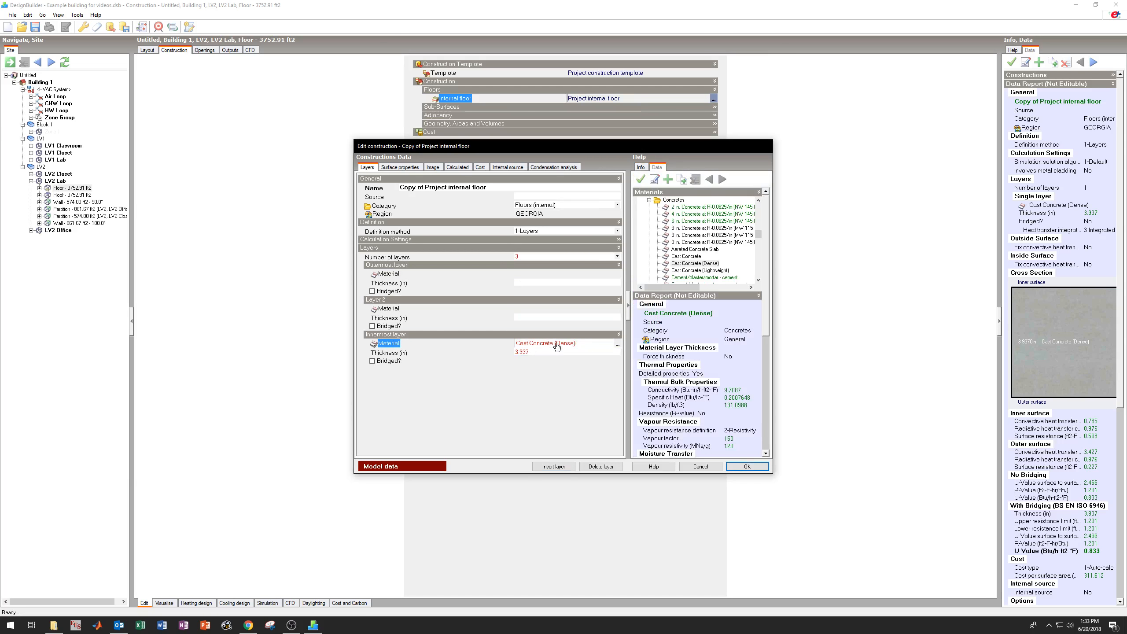
{"action": "left_click", "coordinate": [617, 345]}
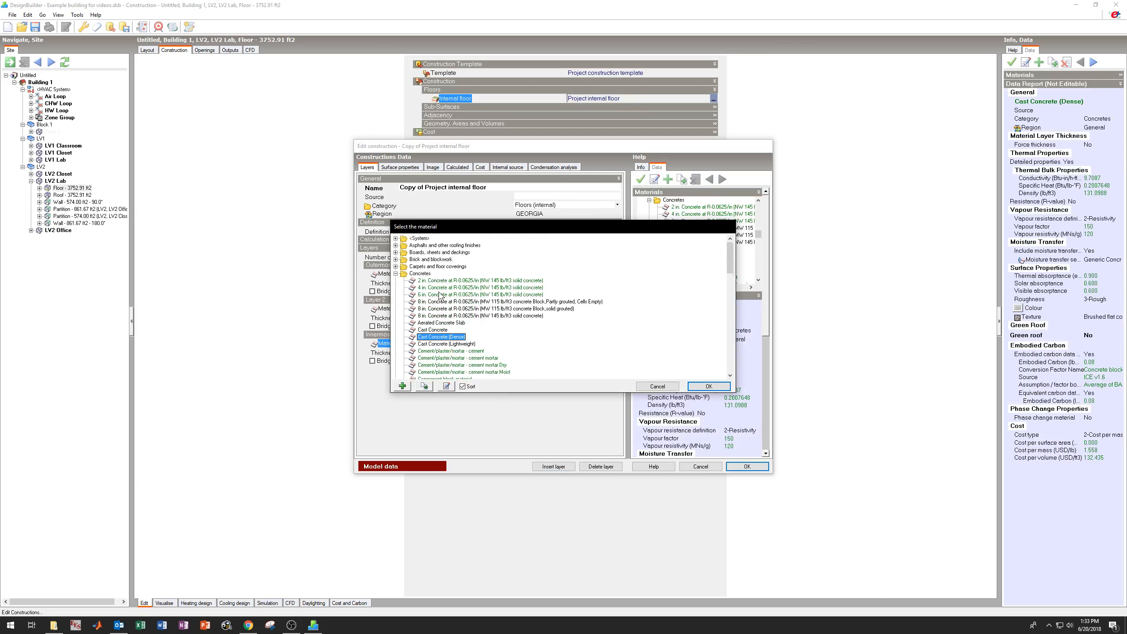
{"action": "left_click", "coordinate": [396, 274]}
{"action": "left_click", "coordinate": [395, 252]}
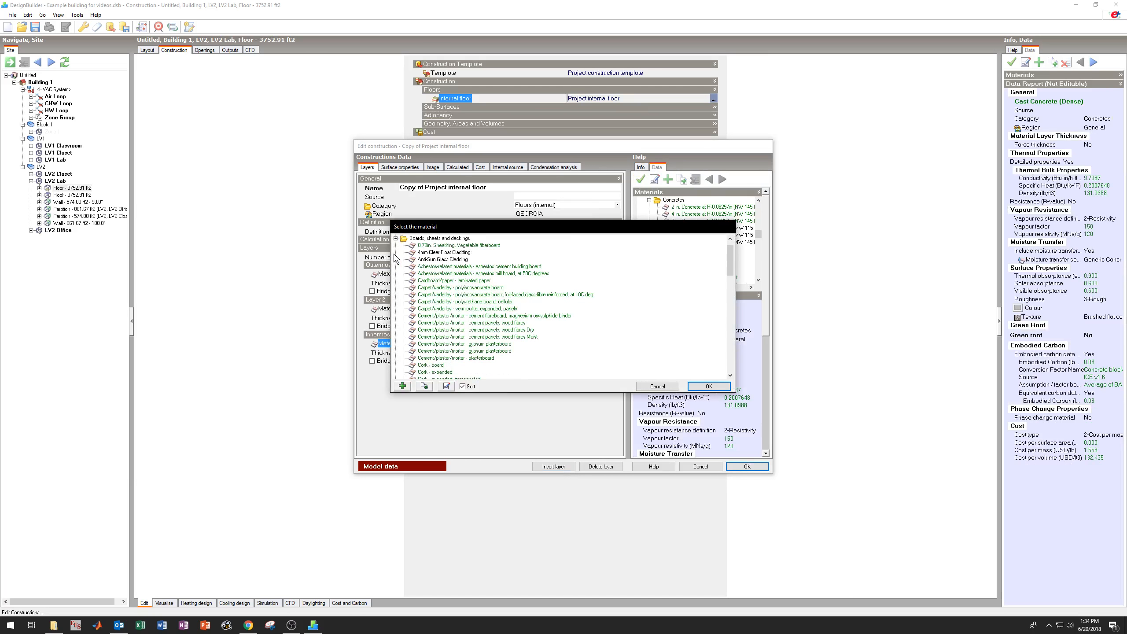
{"action": "scroll", "coordinate": [451, 298], "scroll_direction": "down", "scroll_amount": 1}
{"action": "scroll", "coordinate": [458, 298], "scroll_direction": "down", "scroll_amount": 10}
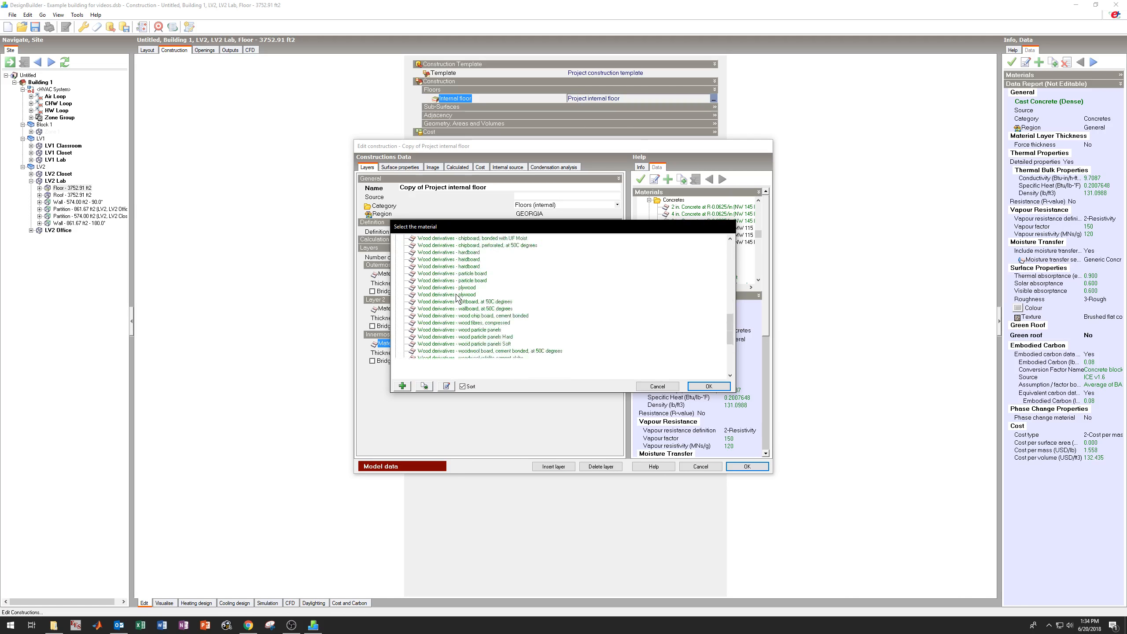
{"action": "left_click", "coordinate": [396, 309]}
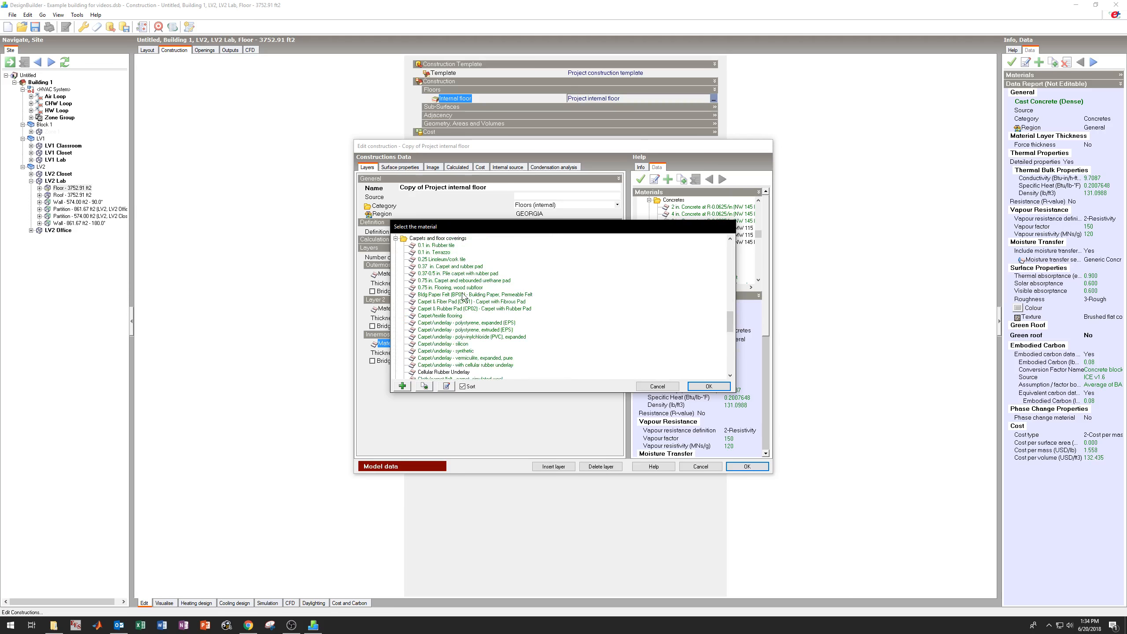
{"action": "scroll", "coordinate": [463, 297], "scroll_direction": "down", "scroll_amount": 1}
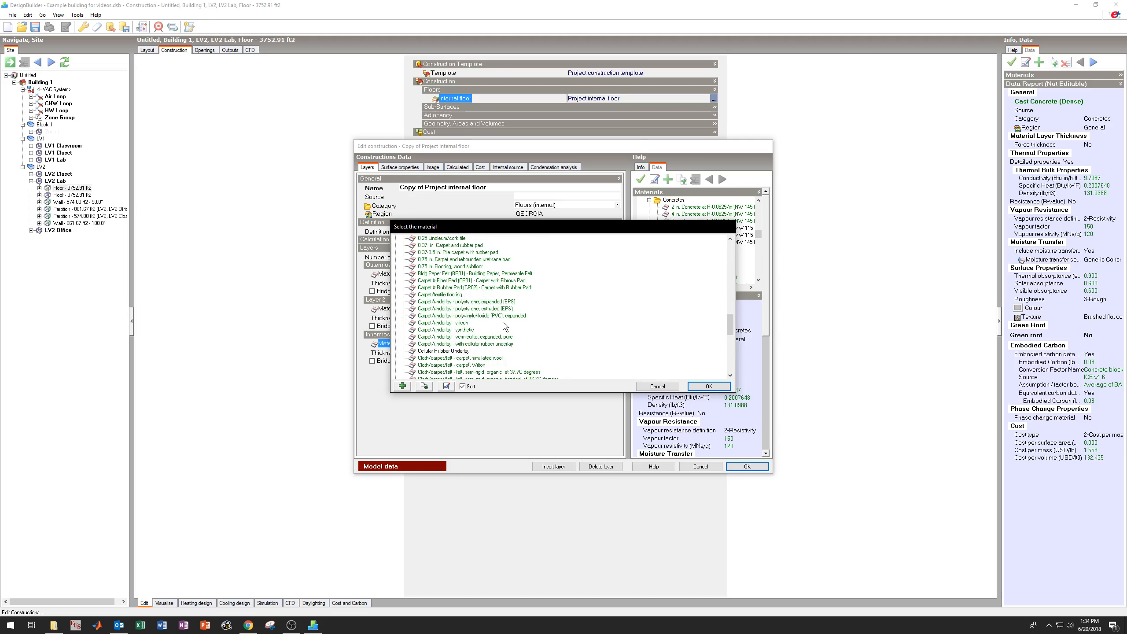
{"action": "left_click", "coordinate": [459, 358]}
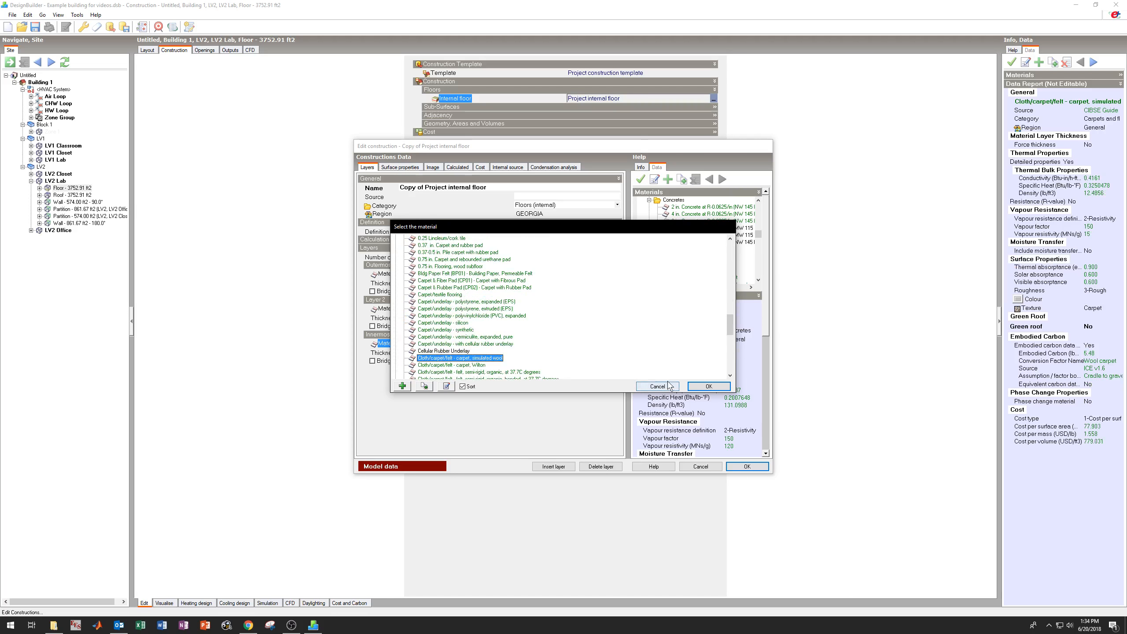
{"action": "left_click", "coordinate": [708, 386]}
{"action": "left_click", "coordinate": [454, 353]}
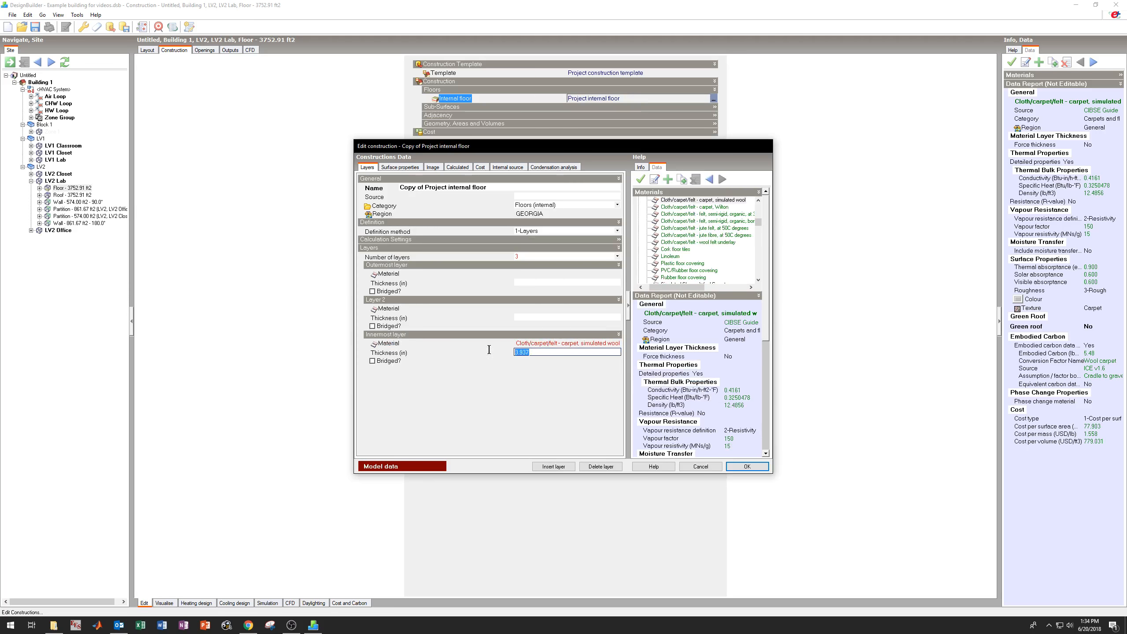
{"action": "type", "text": ".2"}
{"action": "left_click", "coordinate": [441, 345]}
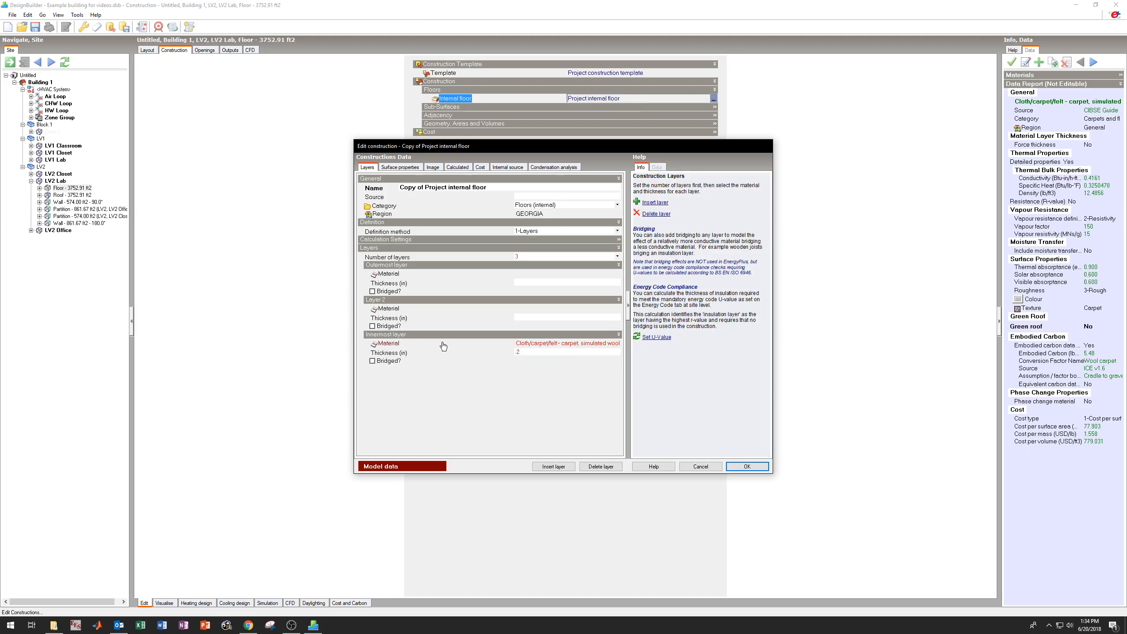
Assign the 4.5 in. depth Metal framing, R-17.1 Insulation material to Layer 2 of the floor with a thickness of 4 in
{"action": "left_click", "coordinate": [470, 310]}
{"action": "left_click", "coordinate": [617, 310]}
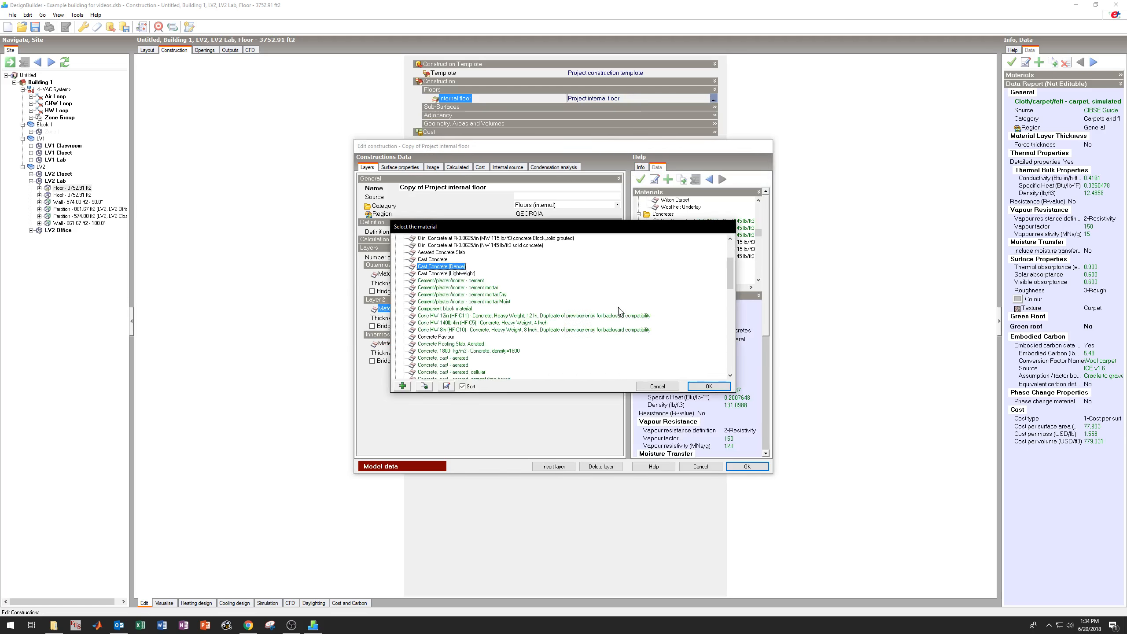
{"action": "scroll", "coordinate": [403, 286], "scroll_direction": "up", "scroll_amount": 3}
{"action": "left_click", "coordinate": [396, 272]}
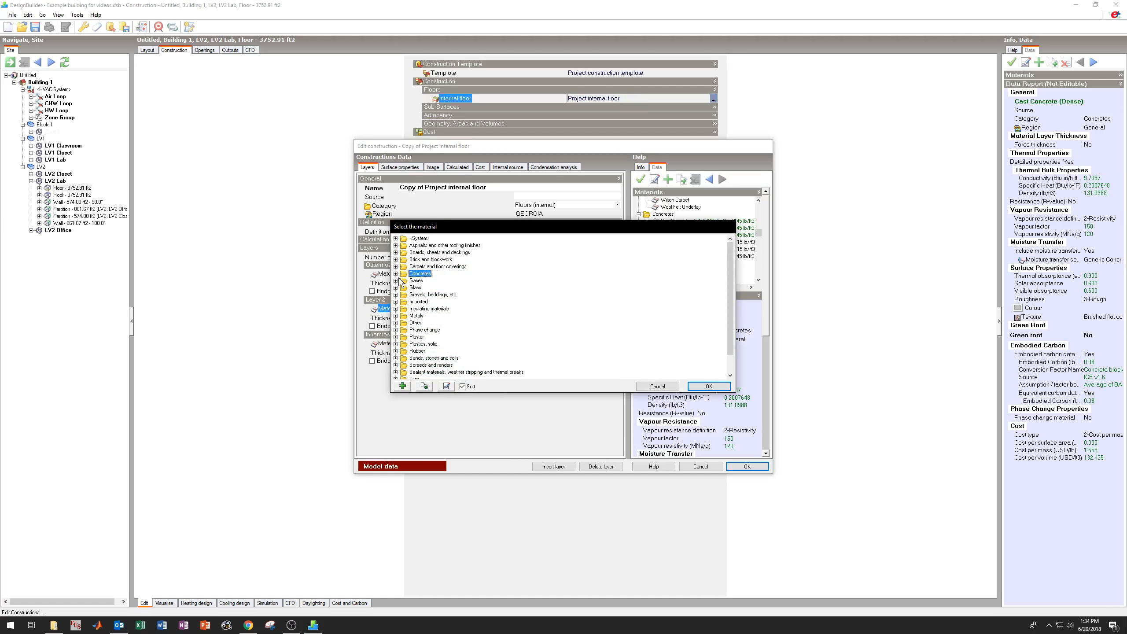
{"action": "double_click", "coordinate": [403, 310]}
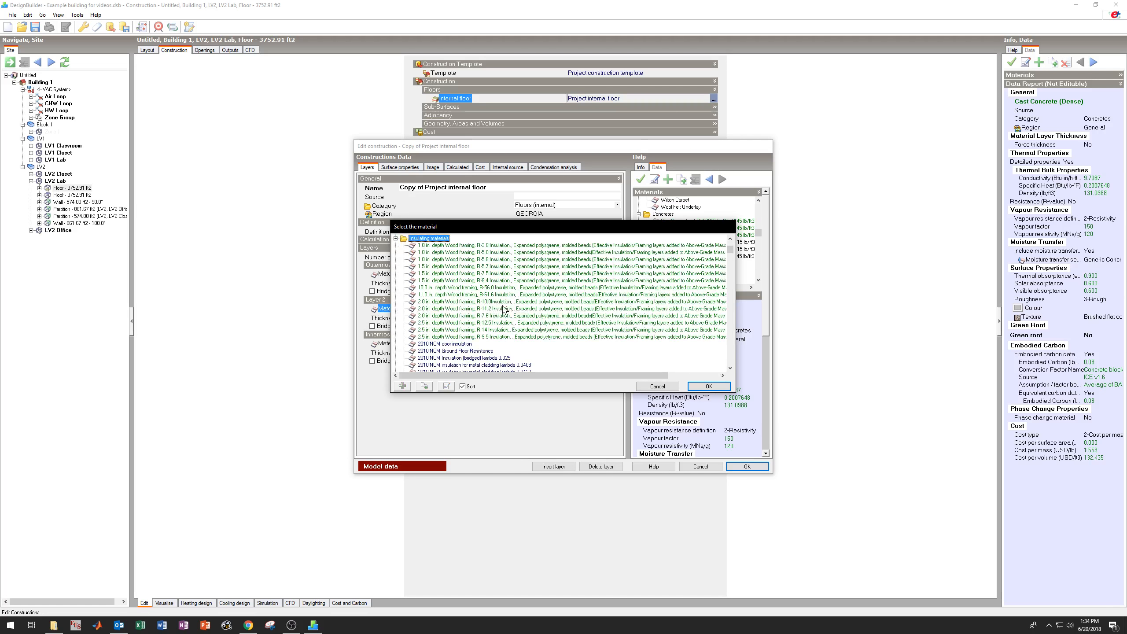
{"action": "scroll", "coordinate": [532, 311], "scroll_direction": "down", "scroll_amount": 5}
{"action": "left_click", "coordinate": [532, 330]}
{"action": "left_click", "coordinate": [708, 386]}
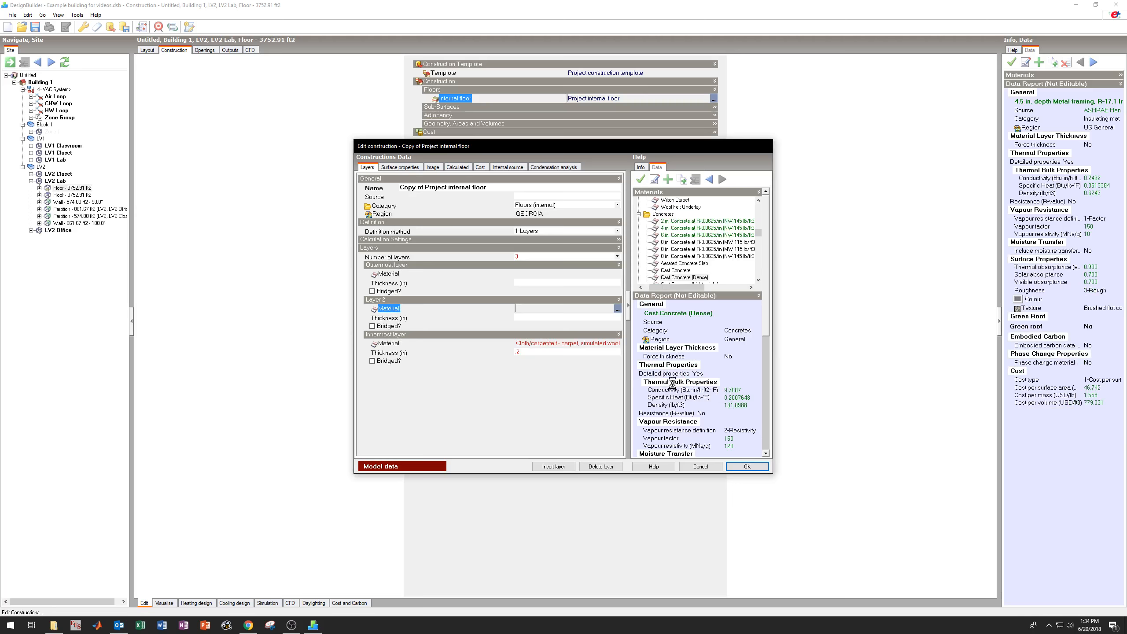
{"action": "left_click", "coordinate": [555, 317]}
Assign Cast Concrete (Dense) to the outermost floor layer with a thickness of 5 in
{"action": "left_click", "coordinate": [541, 273]}
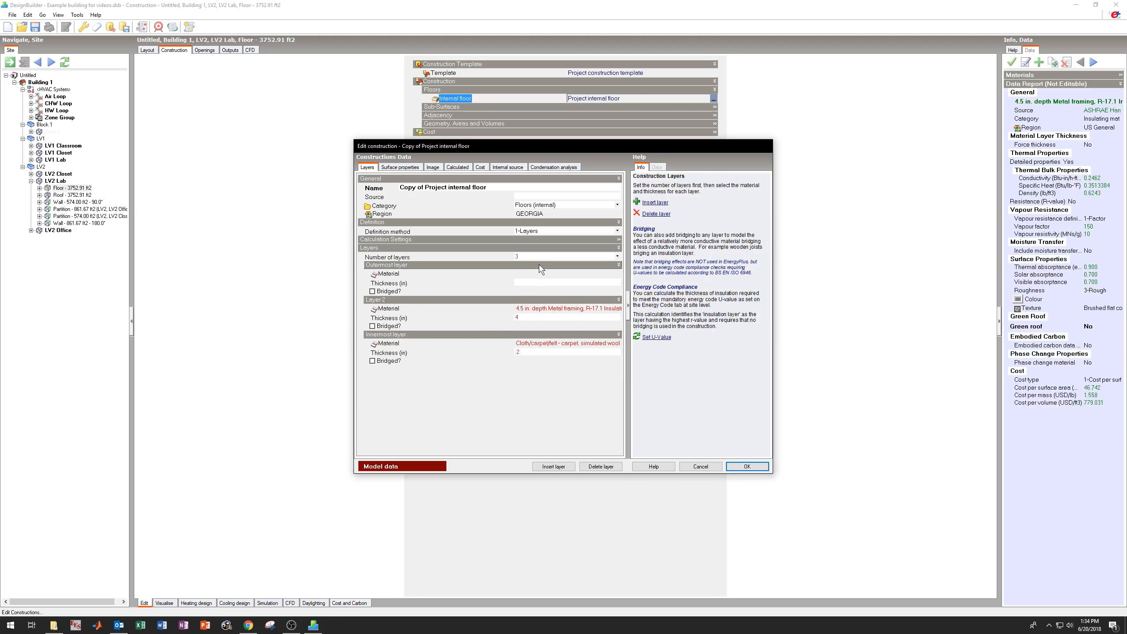
{"action": "left_click", "coordinate": [617, 274]}
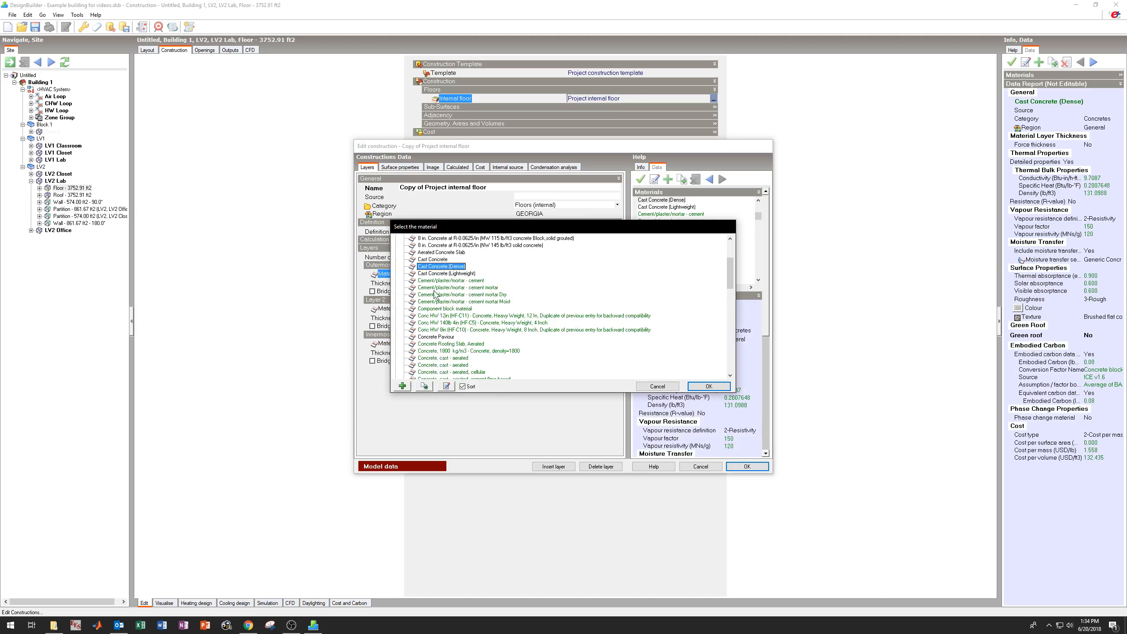
{"action": "left_click", "coordinate": [708, 386]}
{"action": "left_click", "coordinate": [554, 282]}
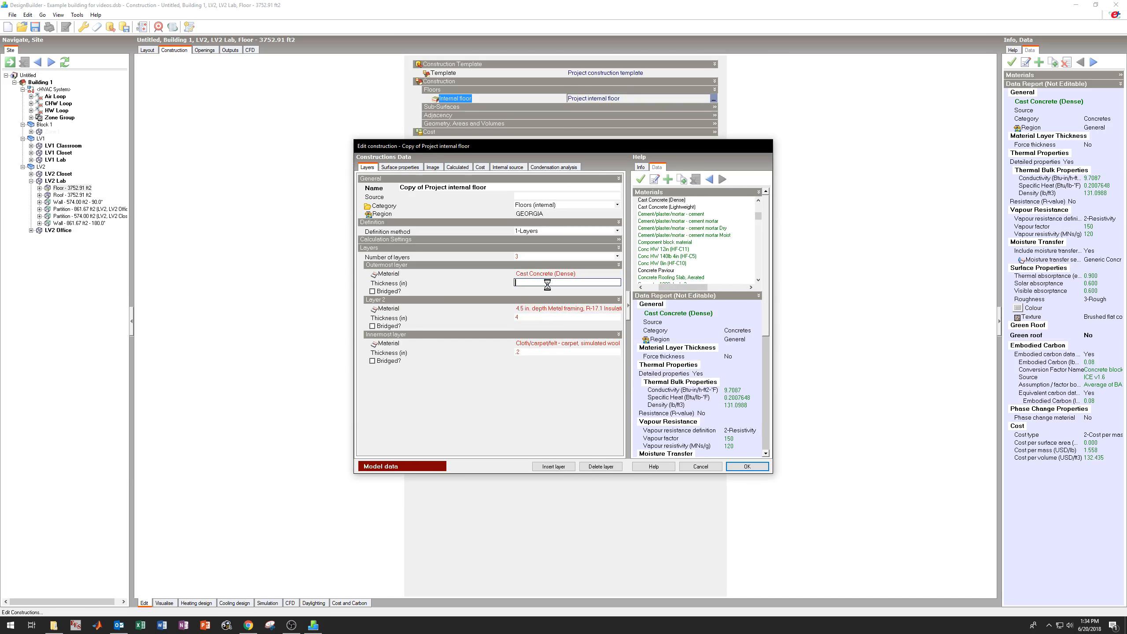
{"action": "type", "text": "5"}
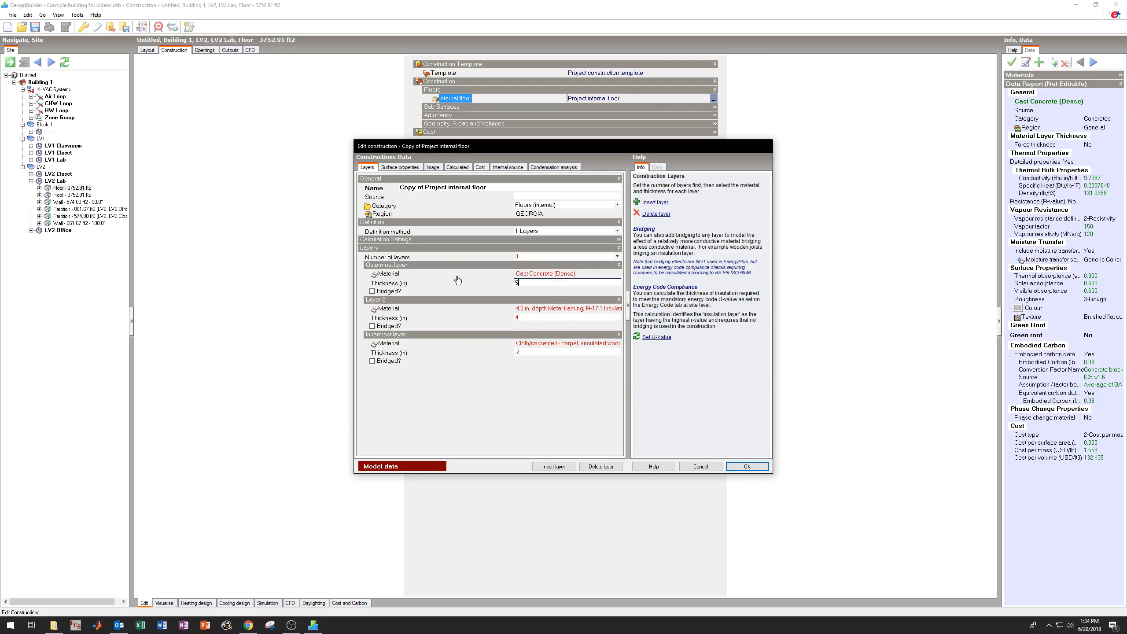
Enable the internal source in the copied internal floor construction, position it after layer 2, and confirm the construction
{"action": "left_click", "coordinate": [428, 188]}
{"action": "left_click", "coordinate": [507, 167]}
{"action": "left_click", "coordinate": [366, 187]}
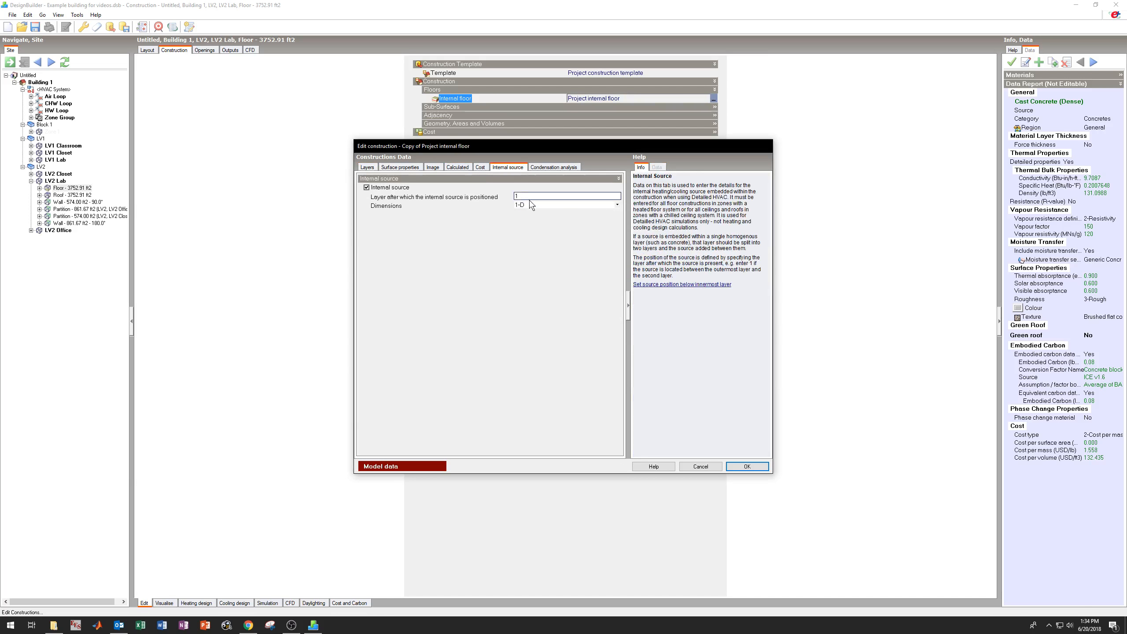
{"action": "left_click", "coordinate": [367, 166]}
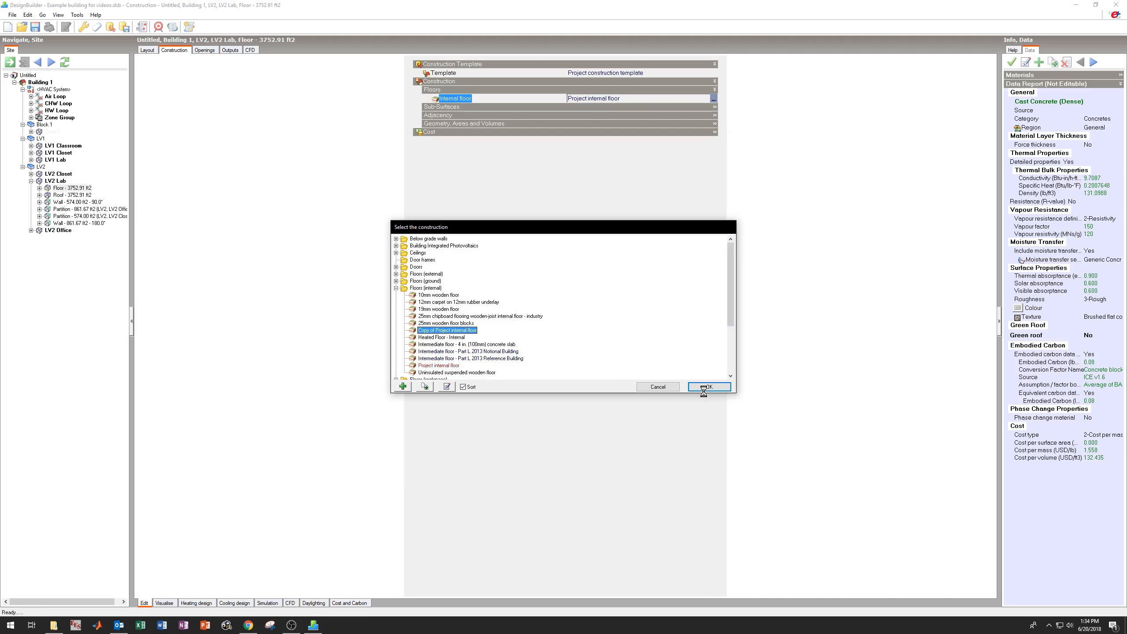
{"action": "left_click", "coordinate": [709, 386]}
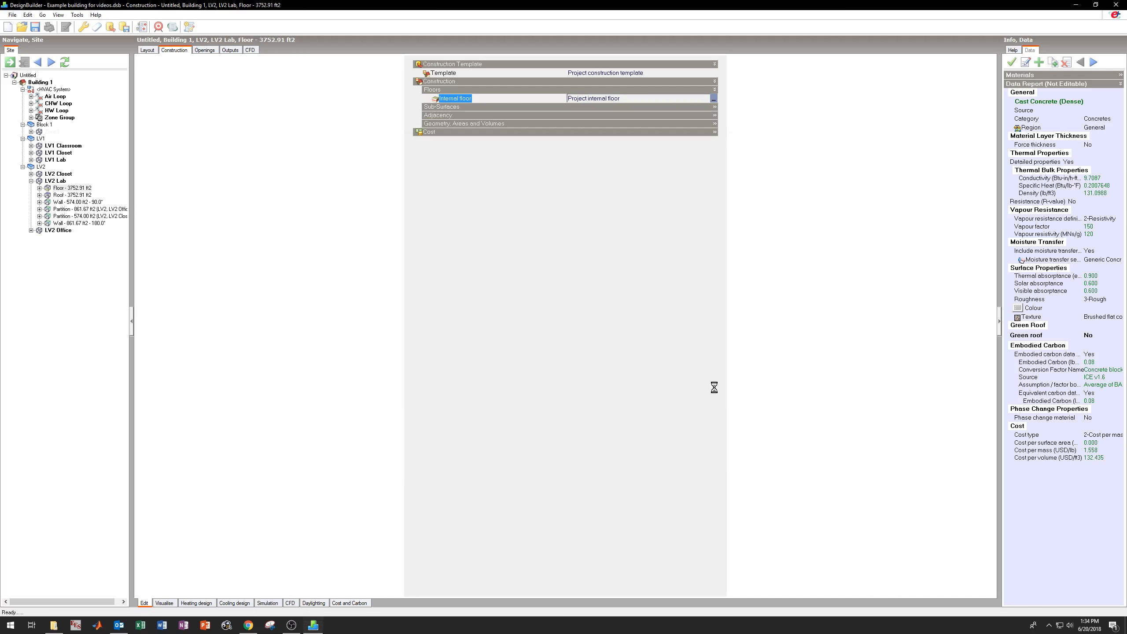
Assign the Copy of Project internal floor construction as the internal floor for the whole of Building 1
{"action": "left_click", "coordinate": [37, 83]}
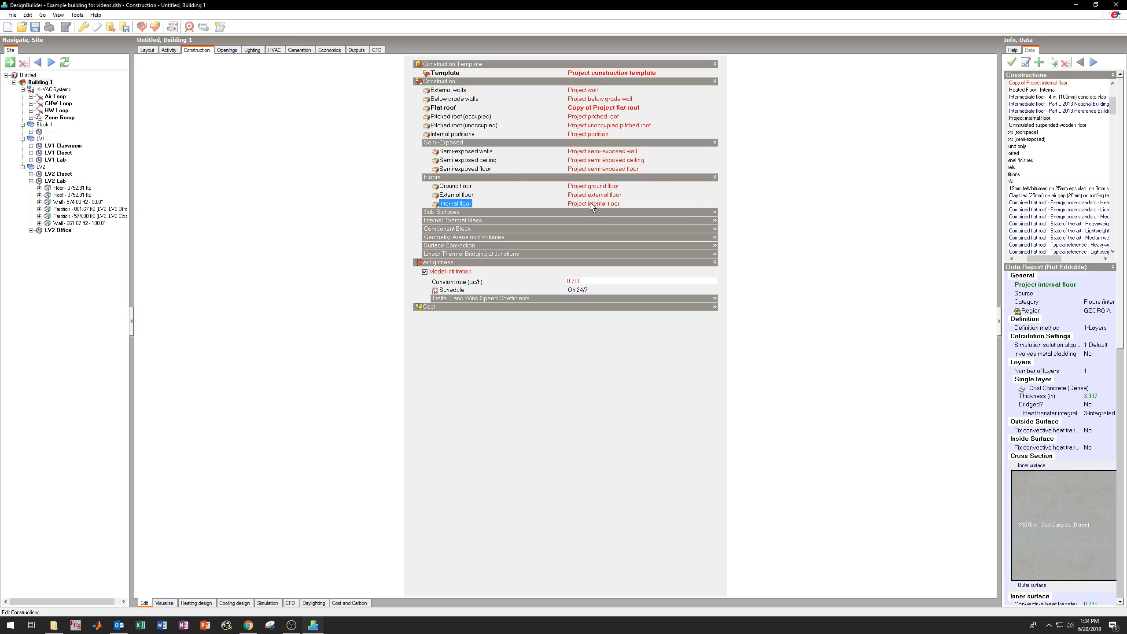
{"action": "left_click", "coordinate": [590, 203]}
{"action": "left_click", "coordinate": [713, 204]}
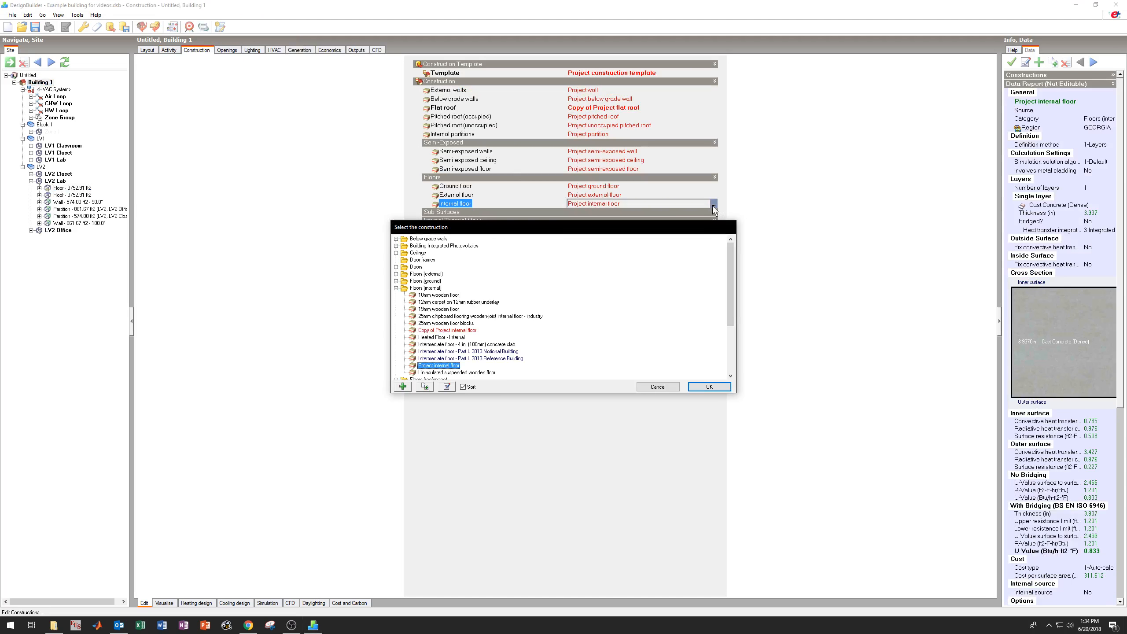
{"action": "left_click", "coordinate": [445, 330]}
{"action": "left_click", "coordinate": [712, 386]}
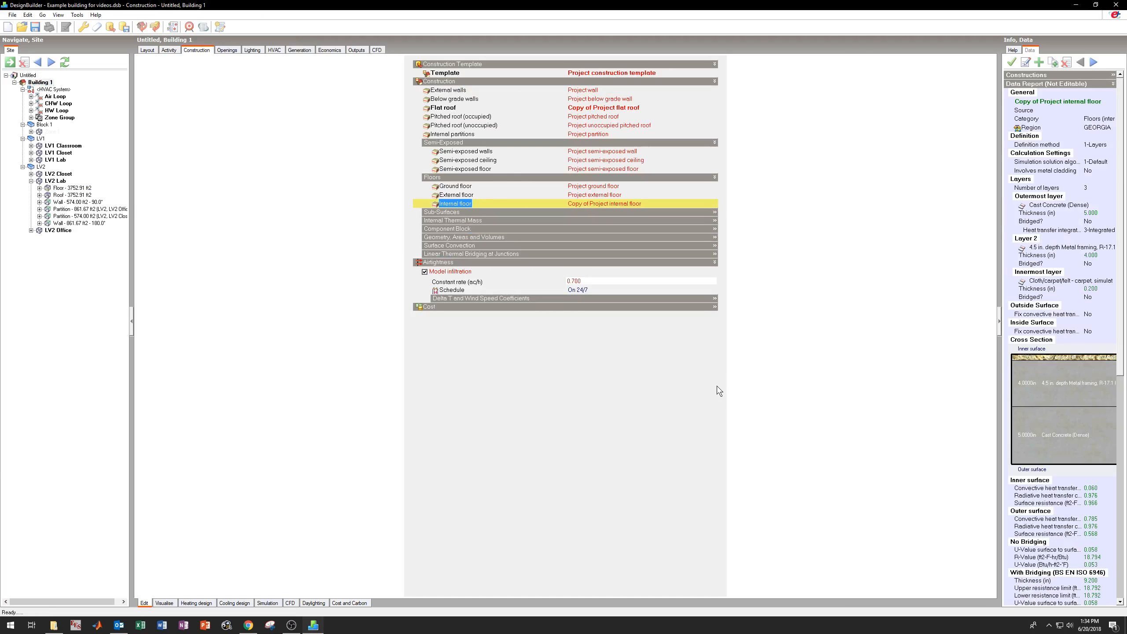
Duplicate the internal floor construction from Block 1's zone floor and rename the duplicate as Copy of Project internal floor CHILLED
{"action": "left_click", "coordinate": [47, 132]}
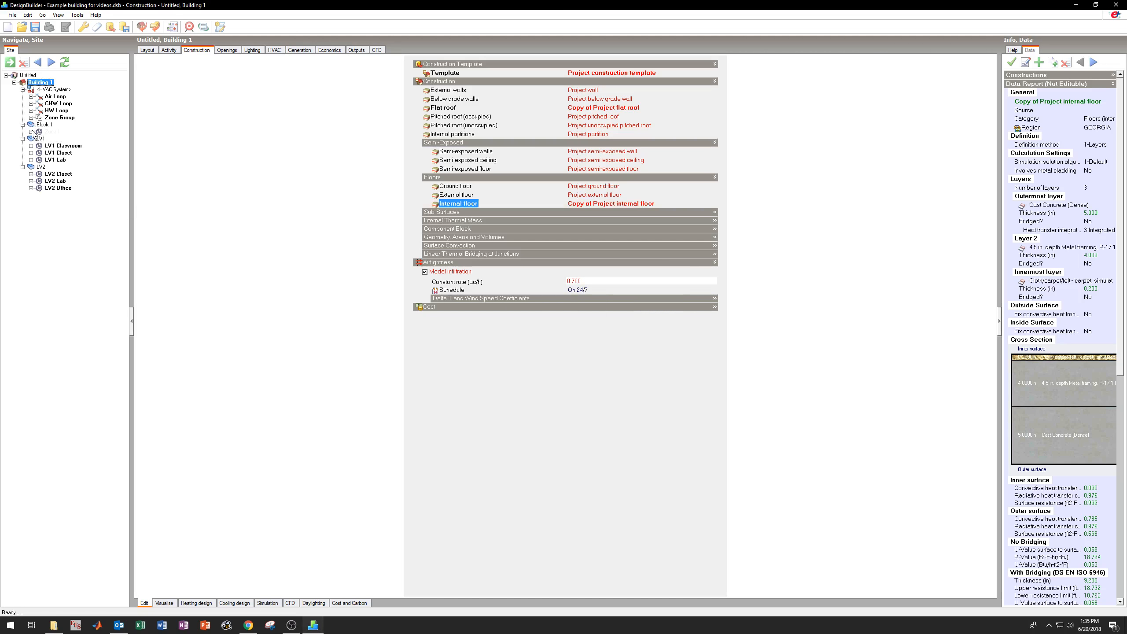
{"action": "left_click", "coordinate": [73, 139]}
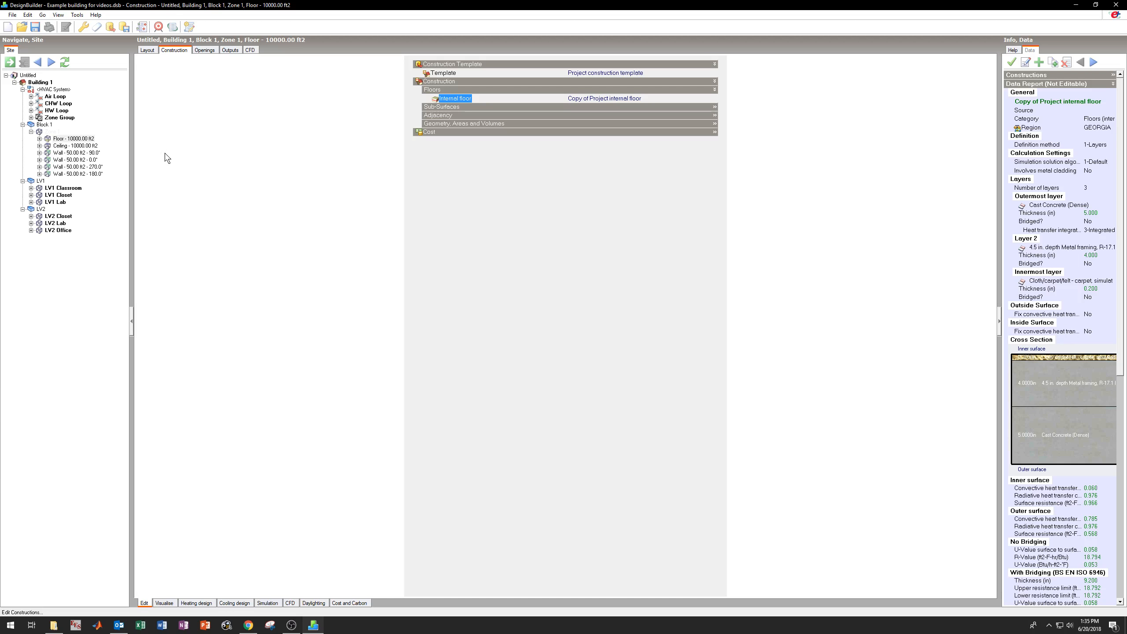
{"action": "left_click", "coordinate": [697, 101]}
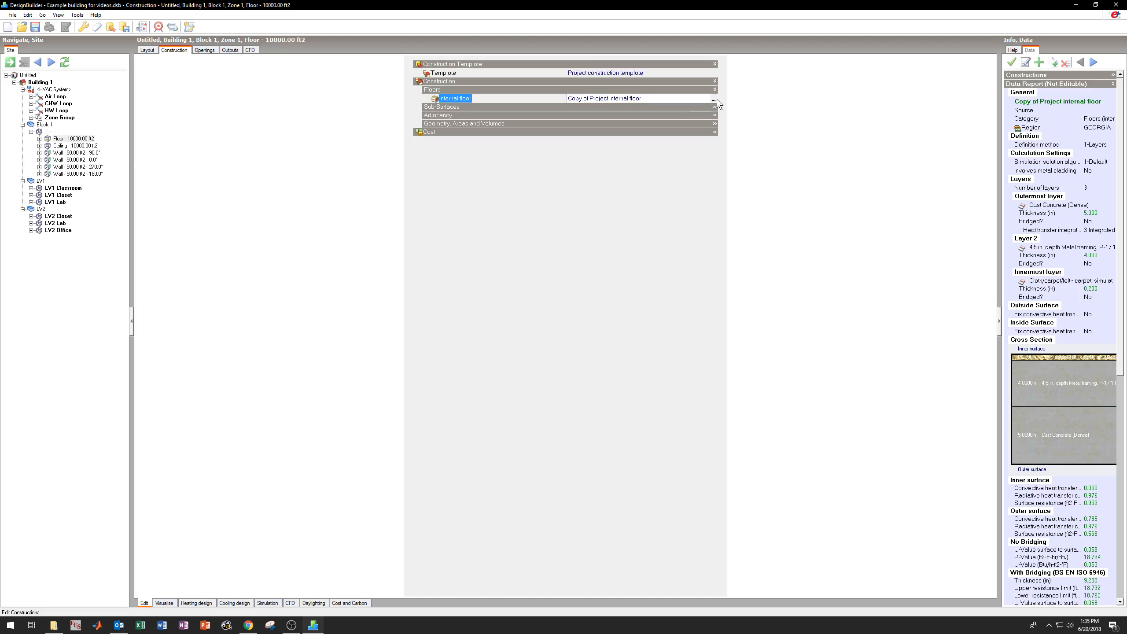
{"action": "left_click", "coordinate": [714, 100]}
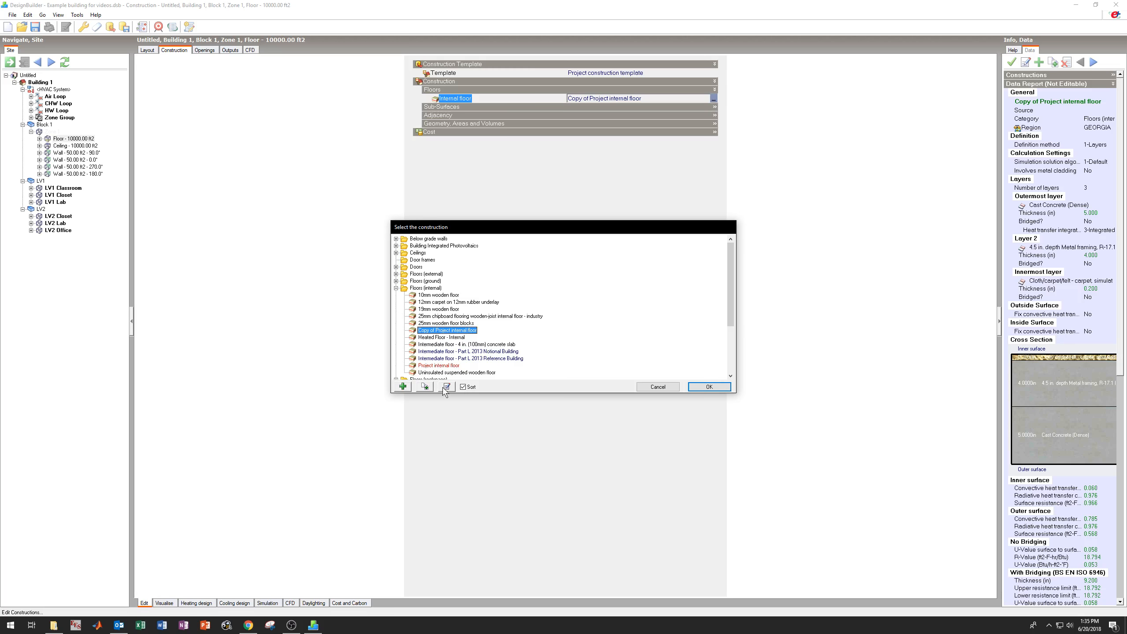
{"action": "left_click", "coordinate": [430, 390]}
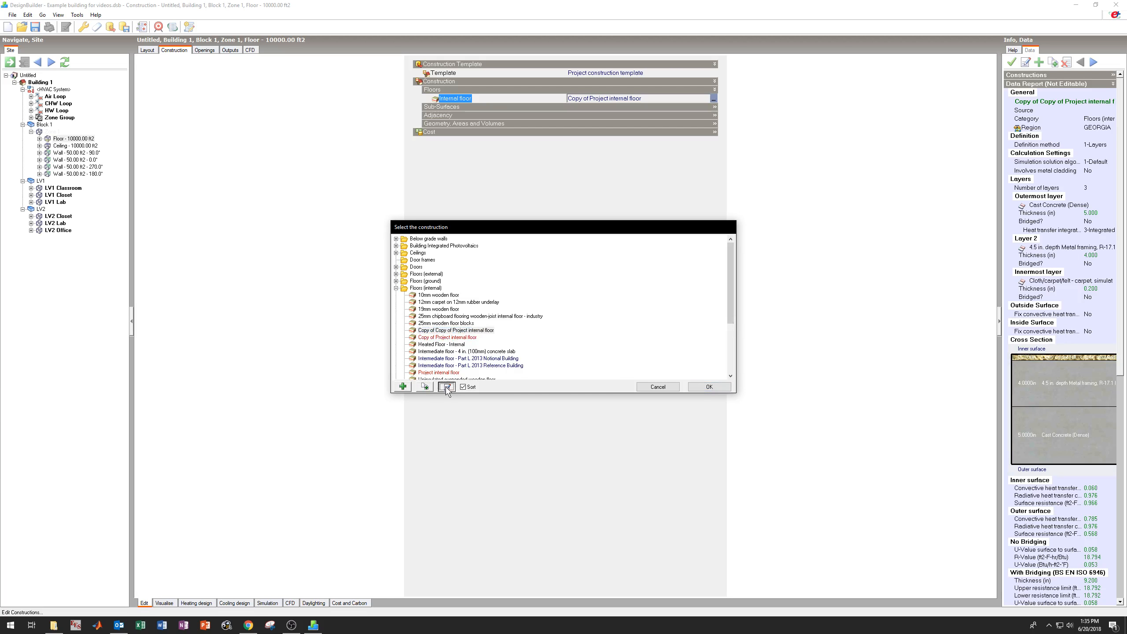
{"action": "left_click", "coordinate": [447, 387]}
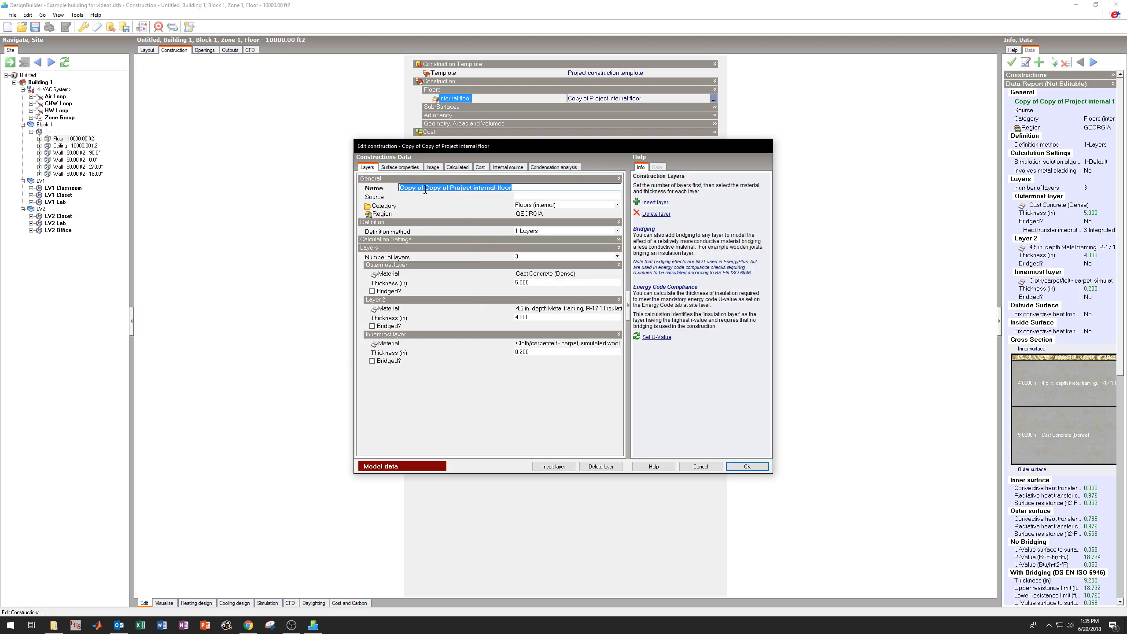
{"action": "left_click_drag", "start_coordinate": [425, 189], "coordinate": [399, 188]}
{"action": "key", "text": "BackSpace"}
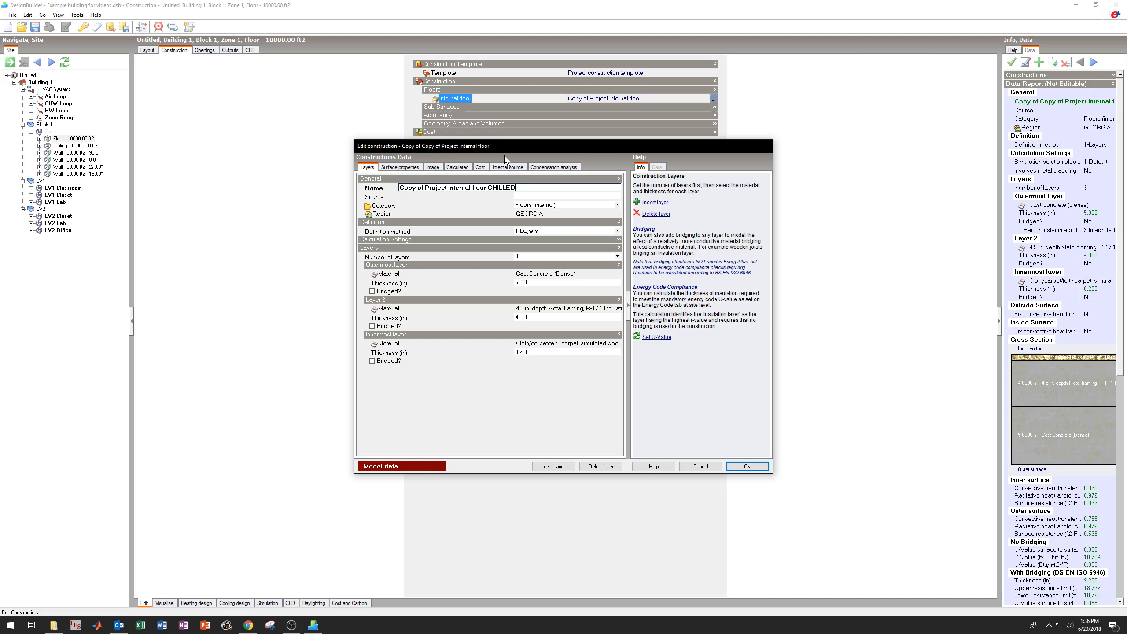
Assign Cast Concrete (Dense) to the innermost layer of the chilled floor construction with a thickness of 5 in
{"action": "left_click", "coordinate": [553, 345]}
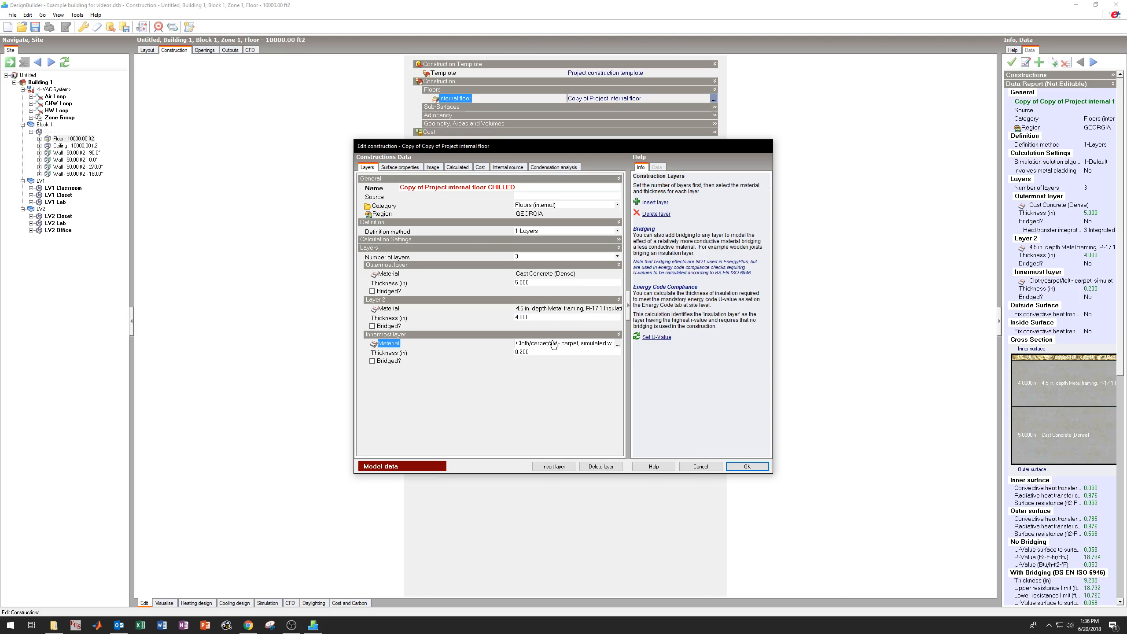
{"action": "left_click", "coordinate": [617, 343]}
{"action": "scroll", "coordinate": [426, 306], "scroll_direction": "up", "scroll_amount": 7}
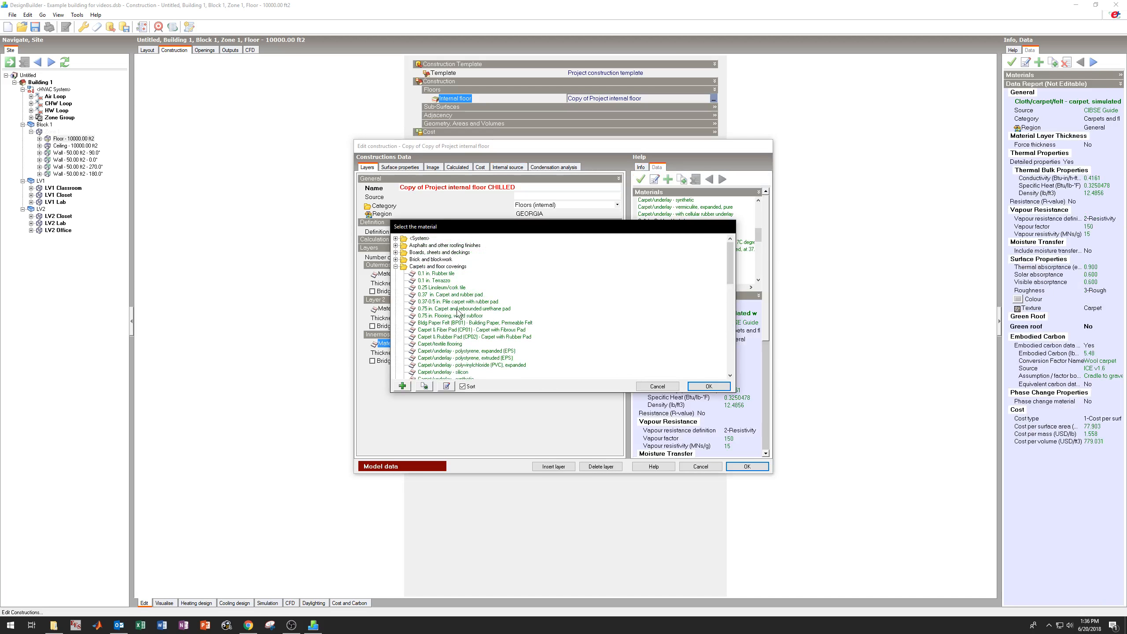
{"action": "left_click", "coordinate": [395, 266]}
{"action": "left_click", "coordinate": [395, 273]}
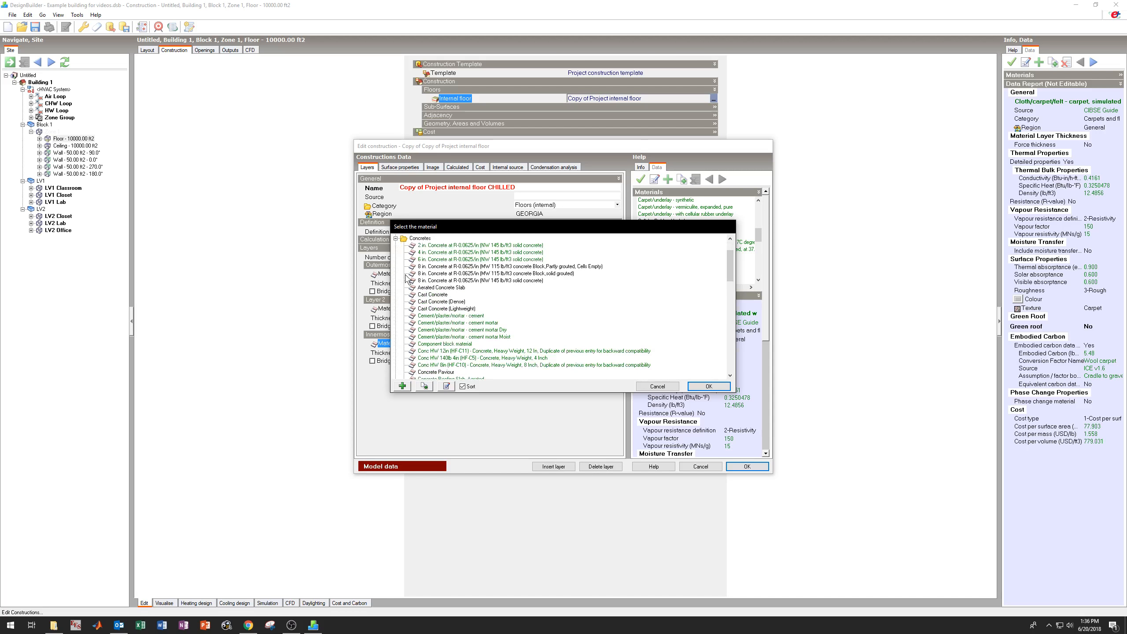
{"action": "left_click", "coordinate": [457, 301]}
{"action": "left_click", "coordinate": [708, 386]}
{"action": "left_click", "coordinate": [474, 353]}
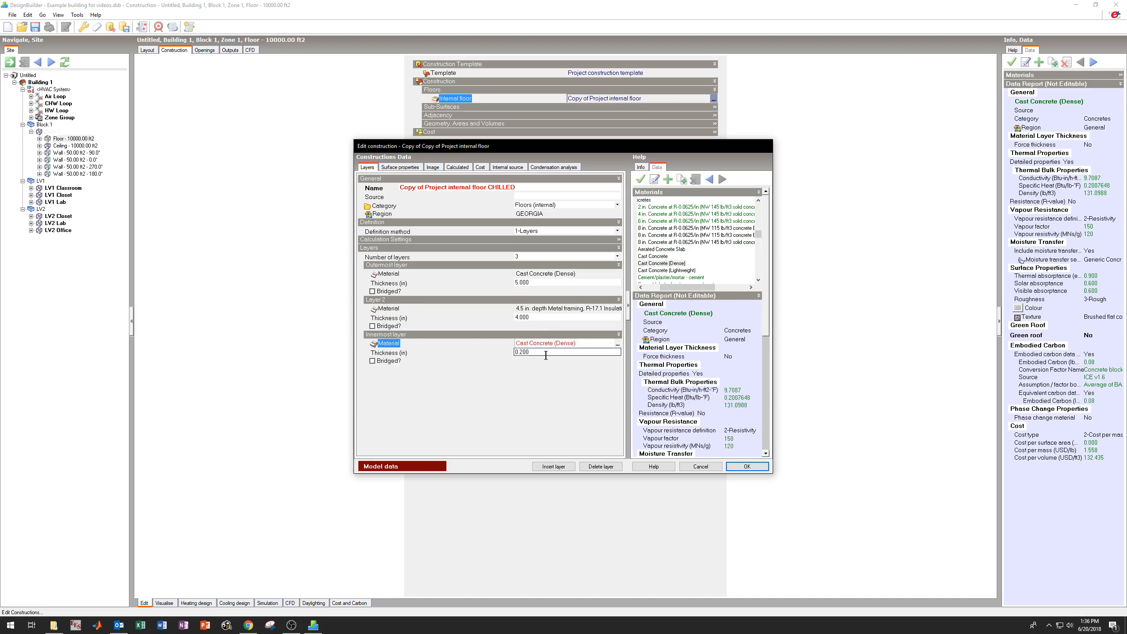
{"action": "type", "text": "5"}
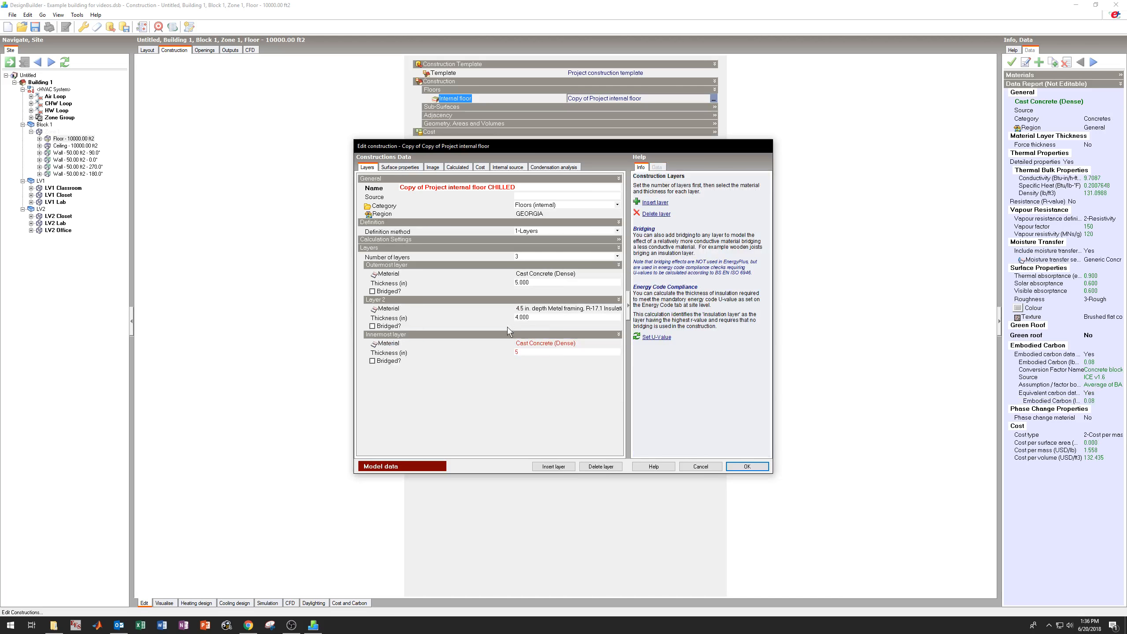
Assign Cloth/carpet/felt - carpet, Wilton to the outermost layer of the chilled floor construction with a thickness of .2 in
{"action": "left_click", "coordinate": [529, 276]}
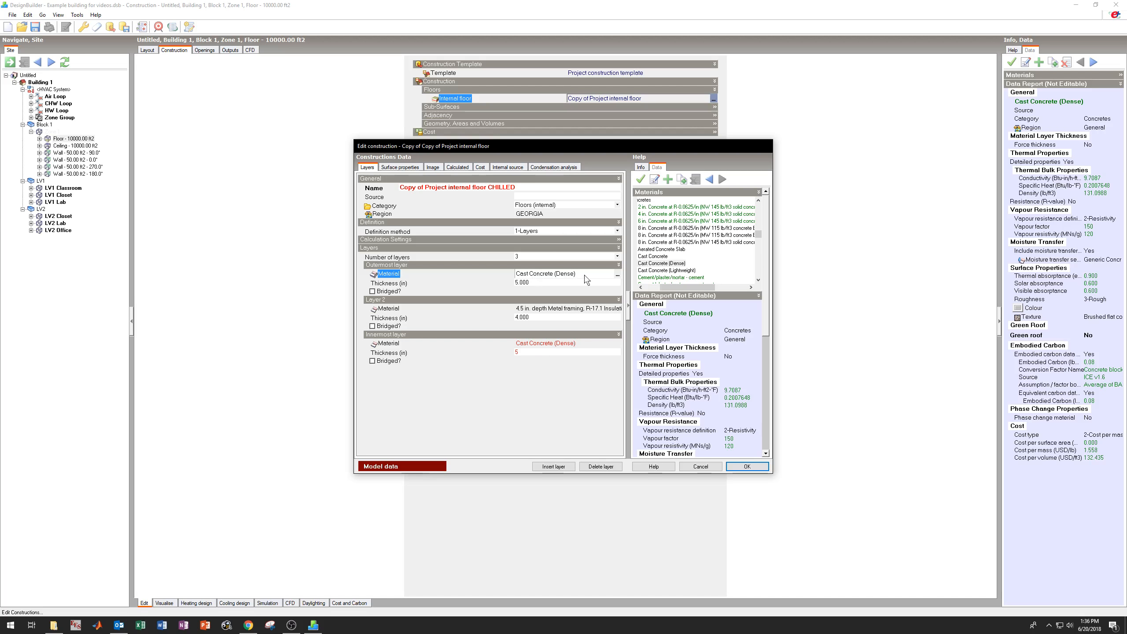
{"action": "left_click", "coordinate": [617, 276]}
{"action": "scroll", "coordinate": [438, 355], "scroll_direction": "up", "scroll_amount": 3}
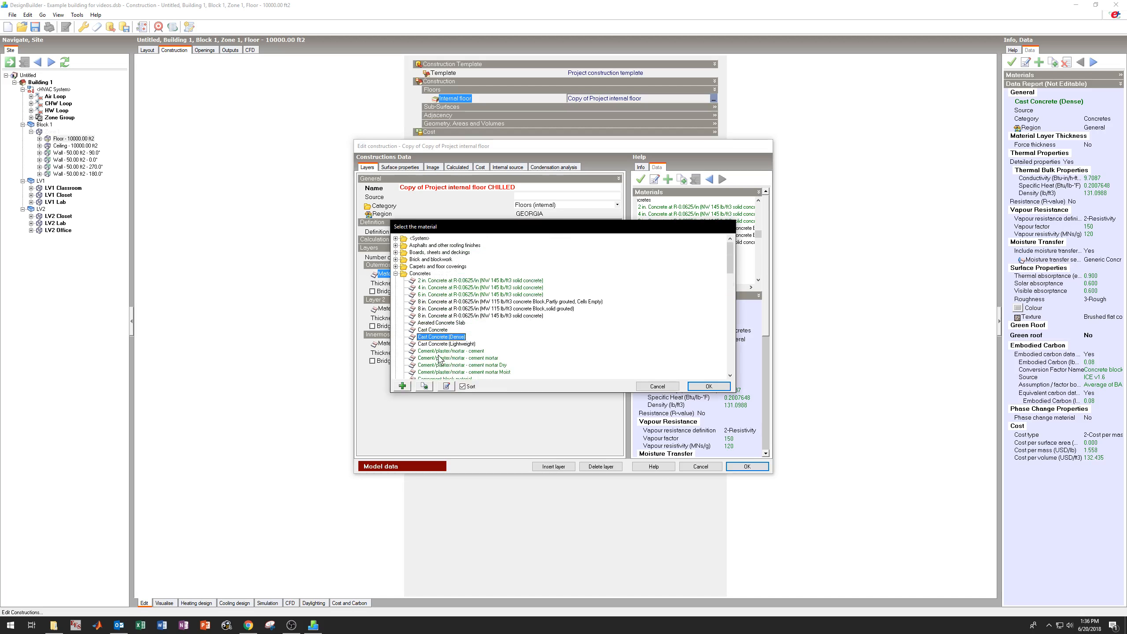
{"action": "left_click", "coordinate": [395, 274]}
{"action": "left_click", "coordinate": [395, 274]}
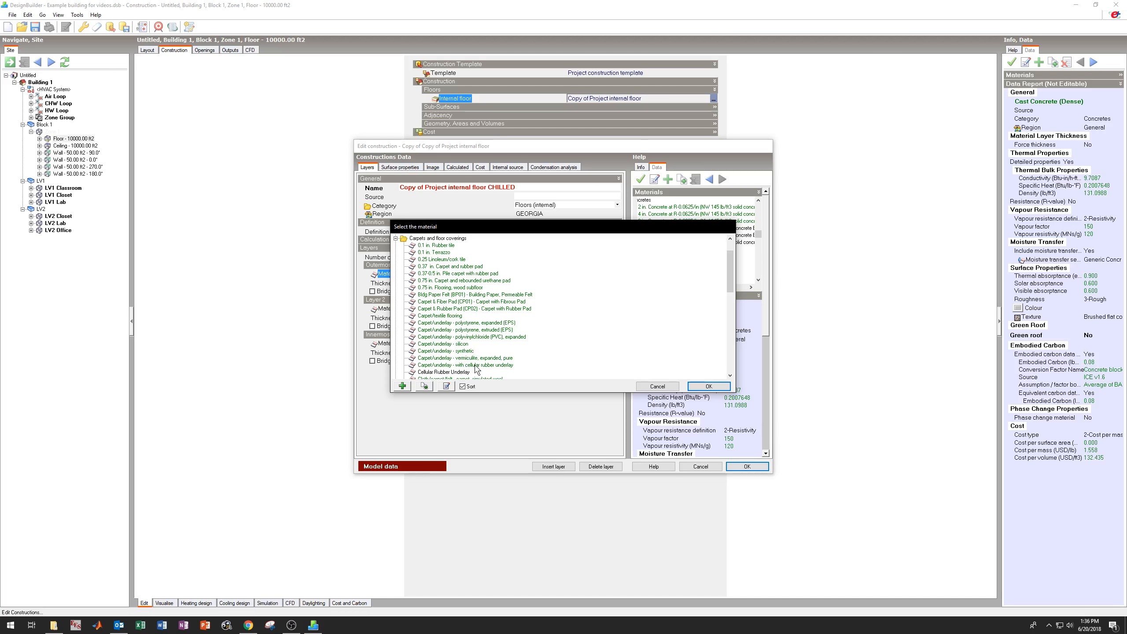
{"action": "scroll", "coordinate": [475, 368], "scroll_direction": "down", "scroll_amount": 3}
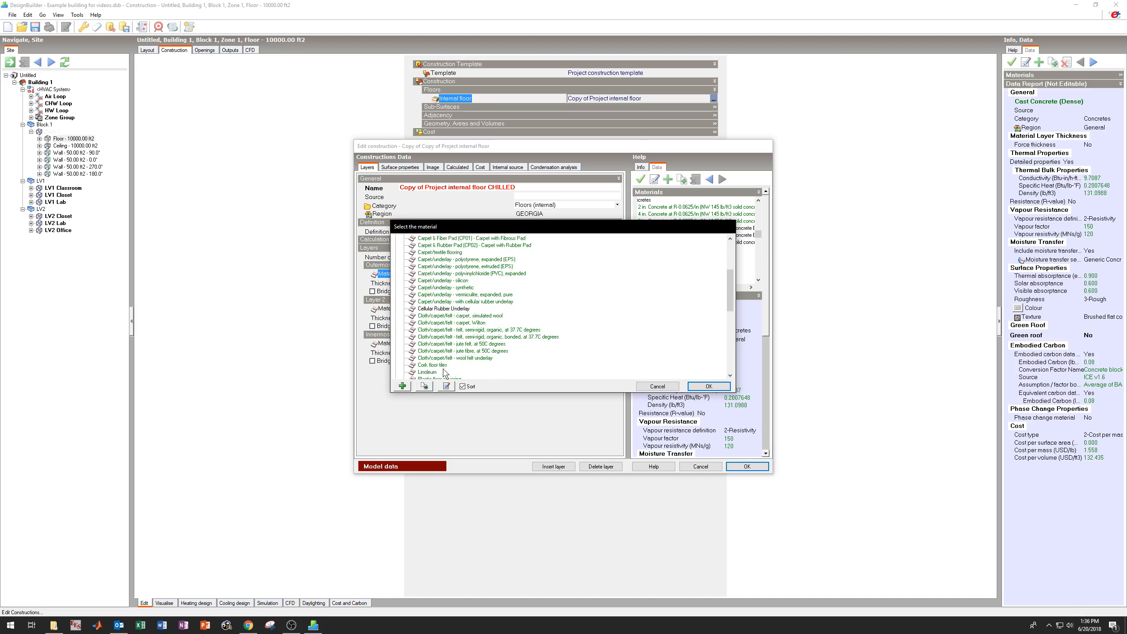
{"action": "left_click", "coordinate": [484, 322]}
{"action": "left_click", "coordinate": [692, 390]}
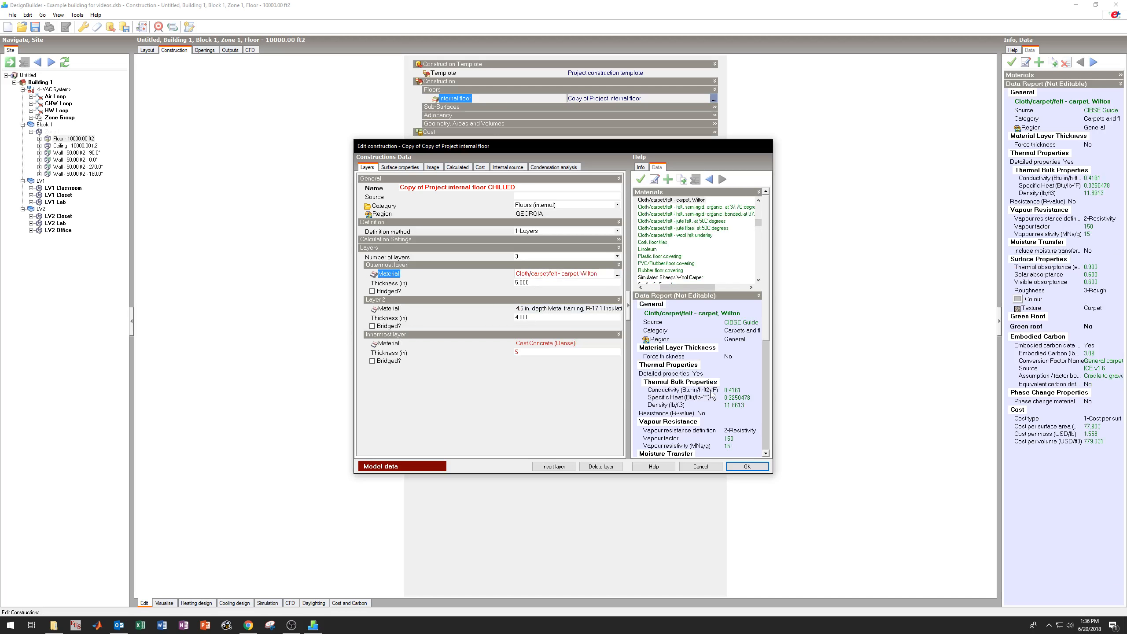
{"action": "left_click", "coordinate": [471, 283]}
{"action": "type", "text": "2"}
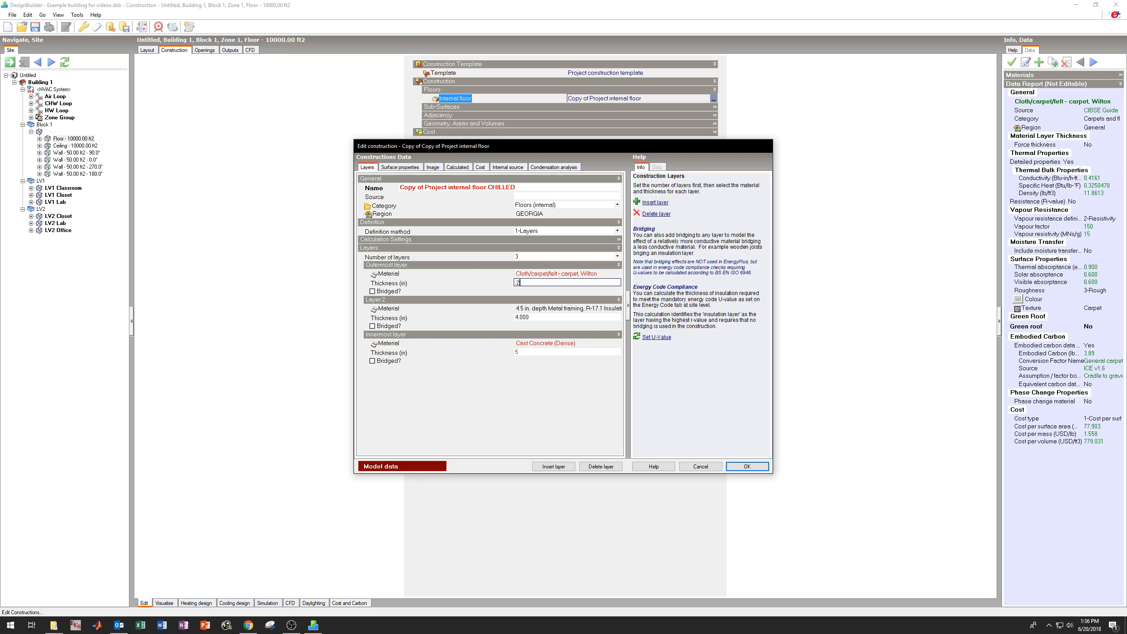
{"action": "left_click", "coordinate": [528, 353]}
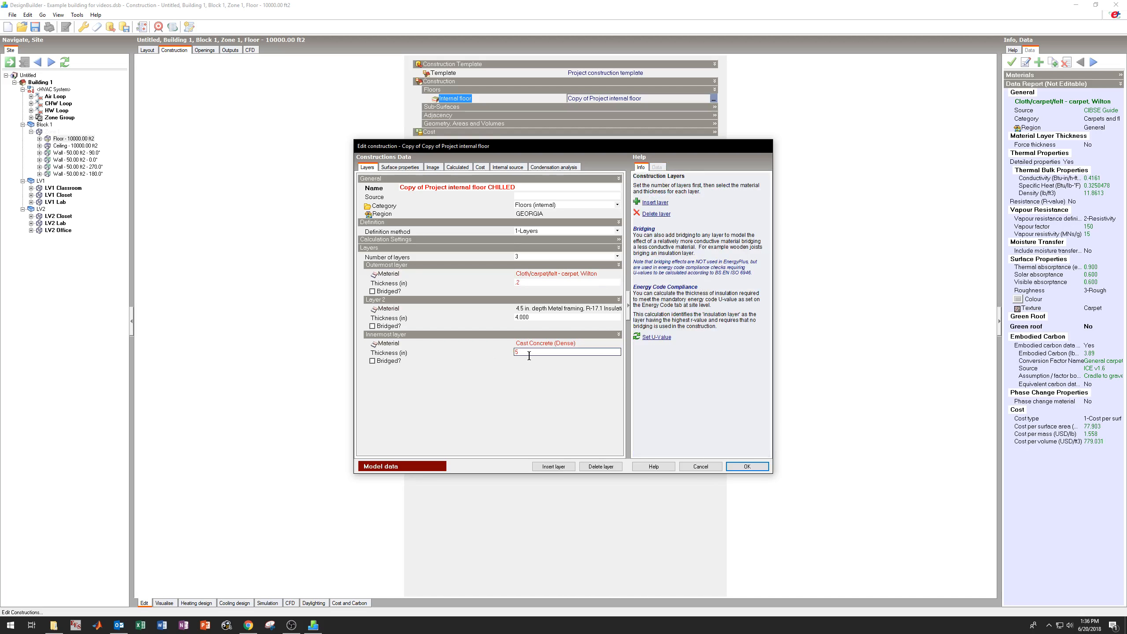
{"action": "left_click", "coordinate": [554, 330]}
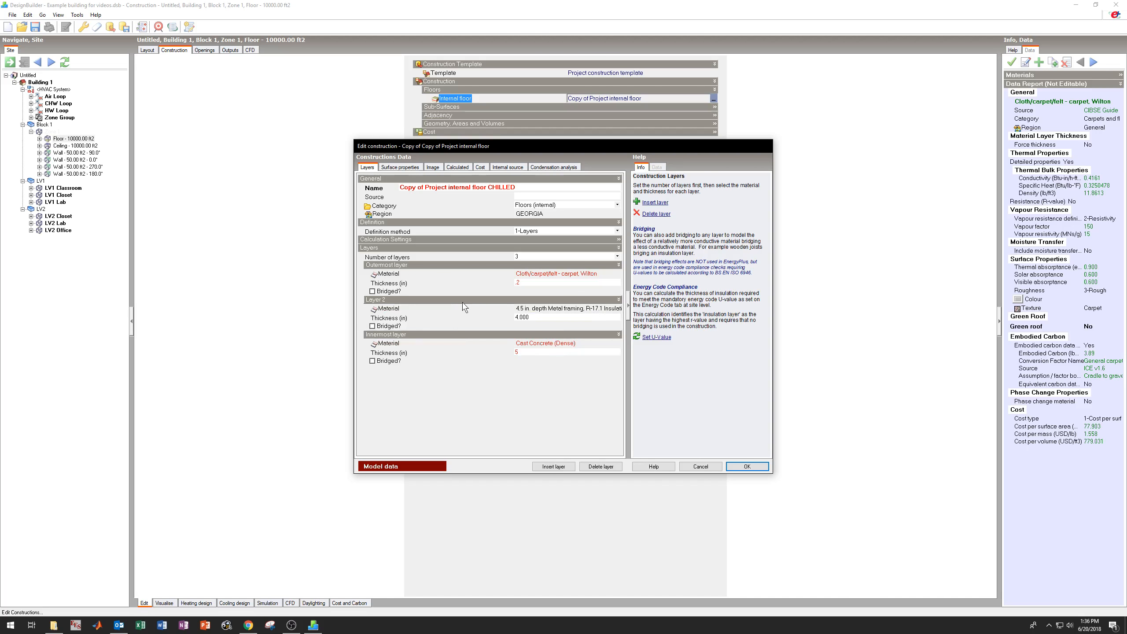
{"action": "left_click", "coordinate": [454, 317]}
{"action": "left_click", "coordinate": [749, 468]}
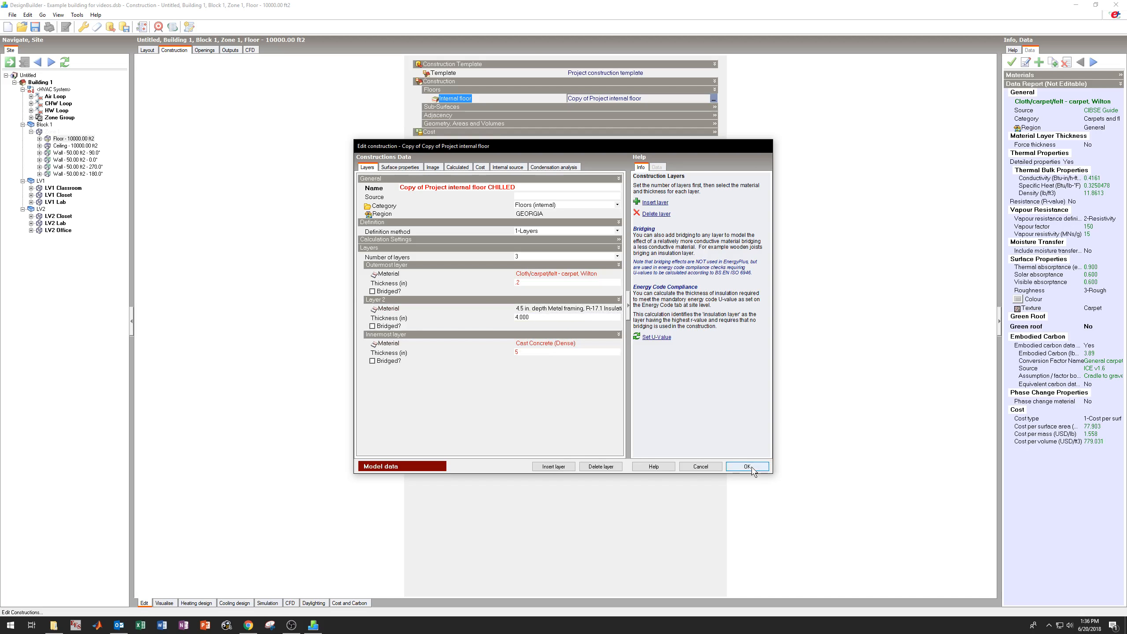
Review the internal source position against the chilled floor's layers and assign that construction to Block 1's zone floor
{"action": "left_click", "coordinate": [507, 167]}
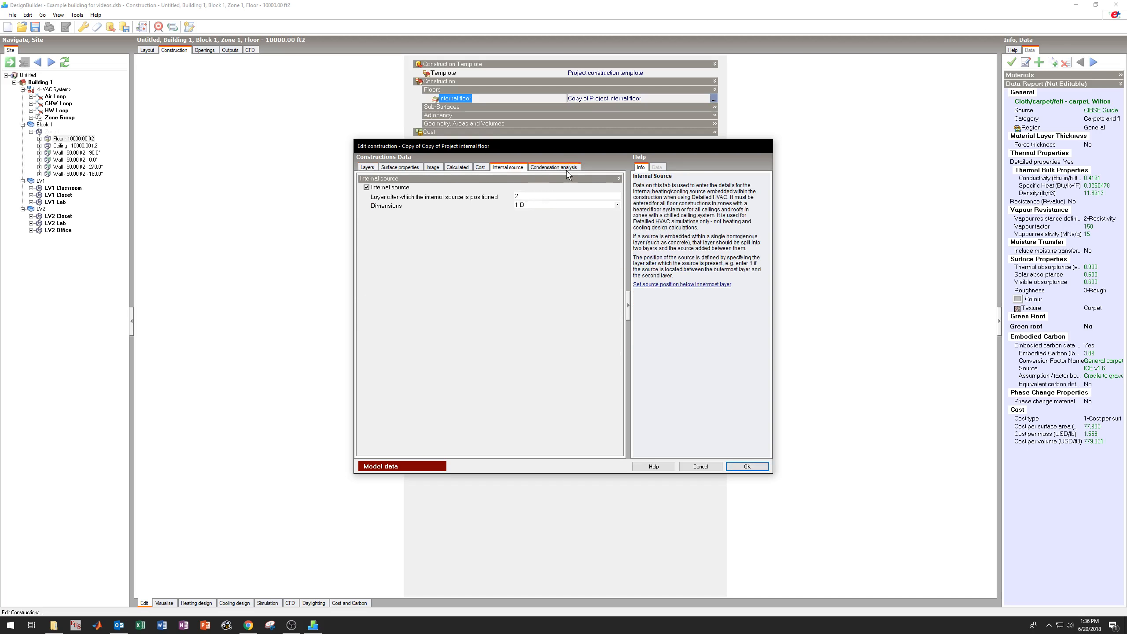
{"action": "left_click", "coordinate": [365, 167]}
{"action": "left_click", "coordinate": [508, 167]}
{"action": "left_click", "coordinate": [525, 196]}
{"action": "left_click", "coordinate": [367, 167]}
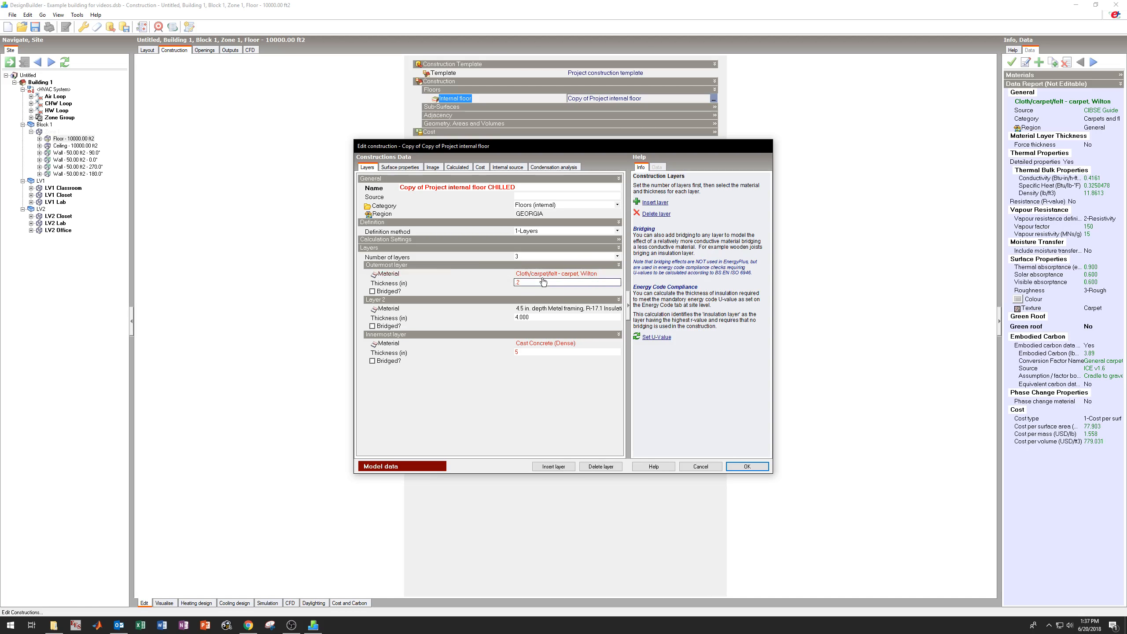
{"action": "left_click", "coordinate": [422, 261]}
{"action": "left_click", "coordinate": [746, 466]}
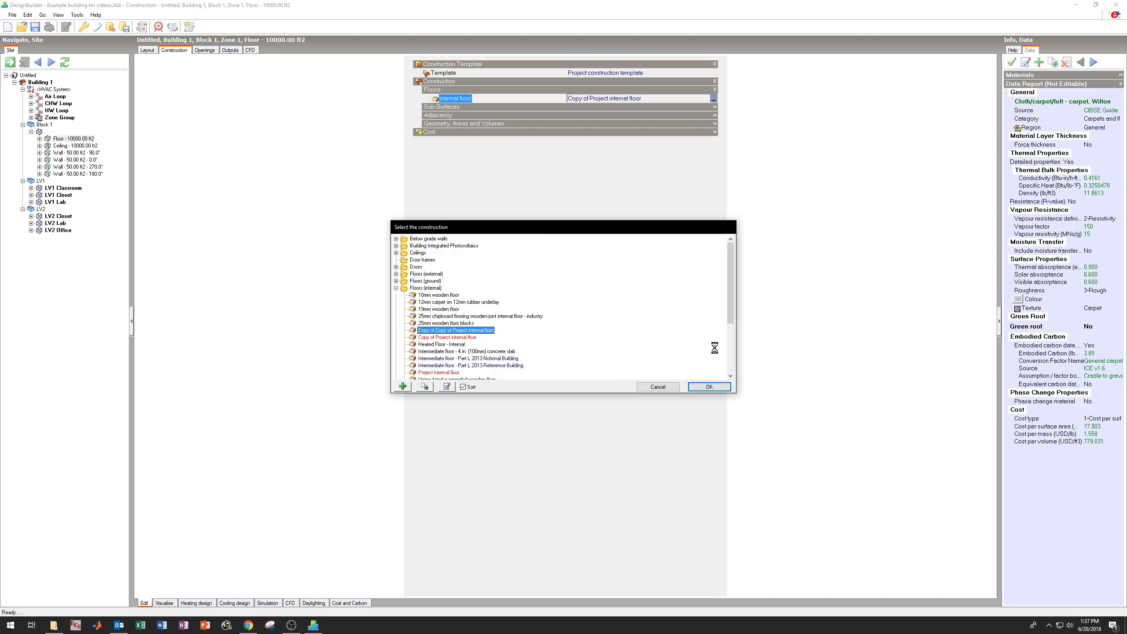
{"action": "left_click", "coordinate": [718, 387]}
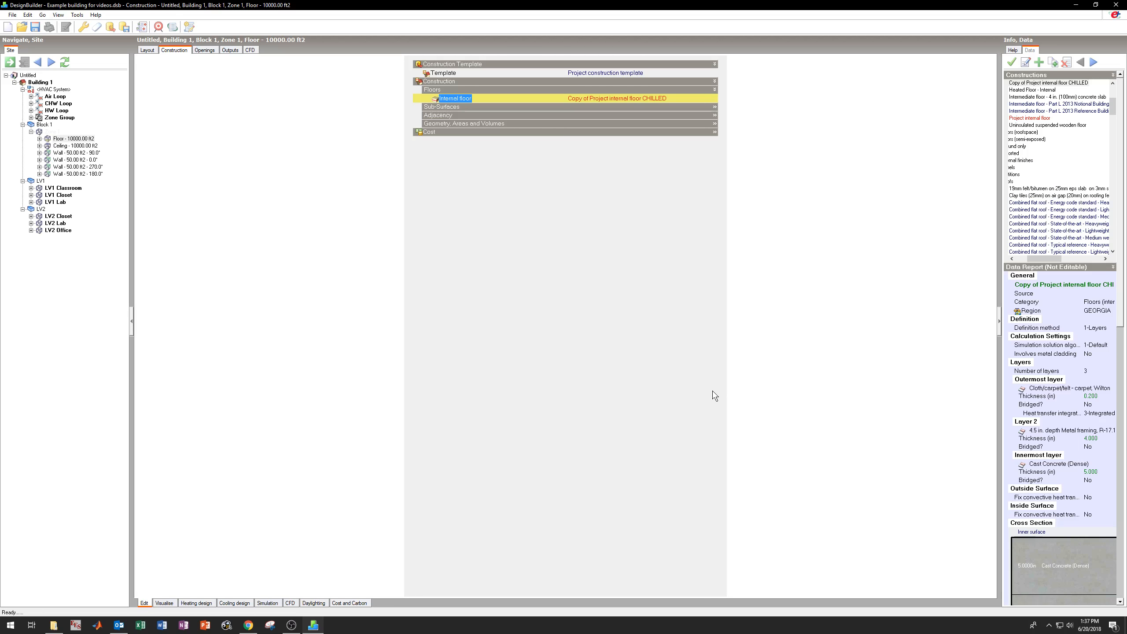
Duplicate the Project ground floor construction from the LV1 Classroom's ground floor and open the copy for editing
{"action": "left_click", "coordinate": [31, 131]}
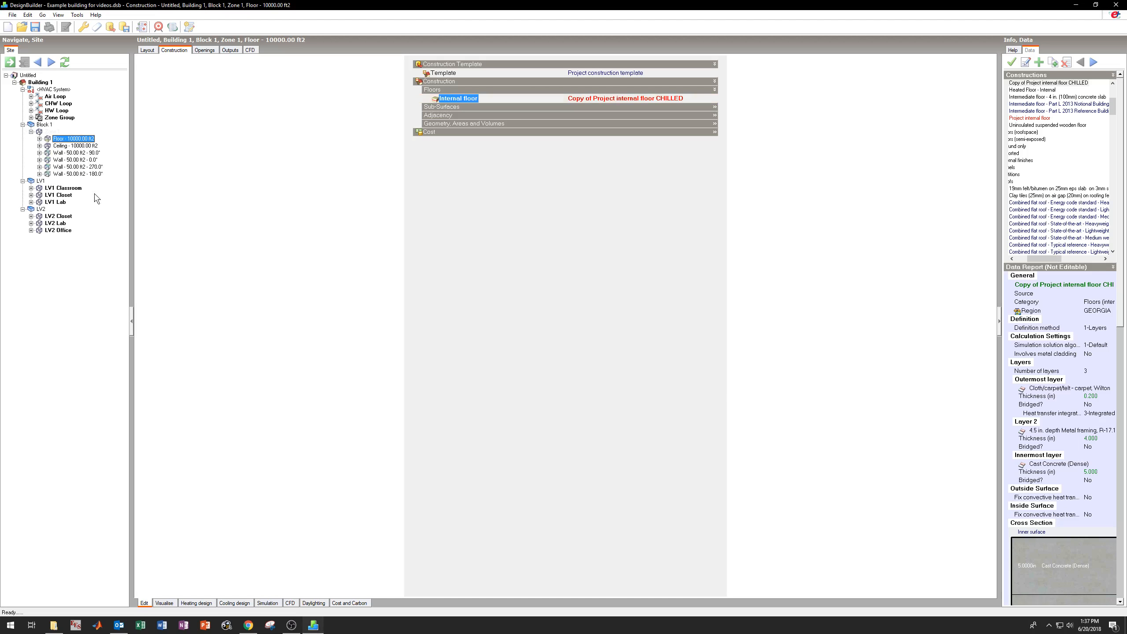
{"action": "left_click", "coordinate": [31, 188]}
{"action": "left_click", "coordinate": [82, 196]}
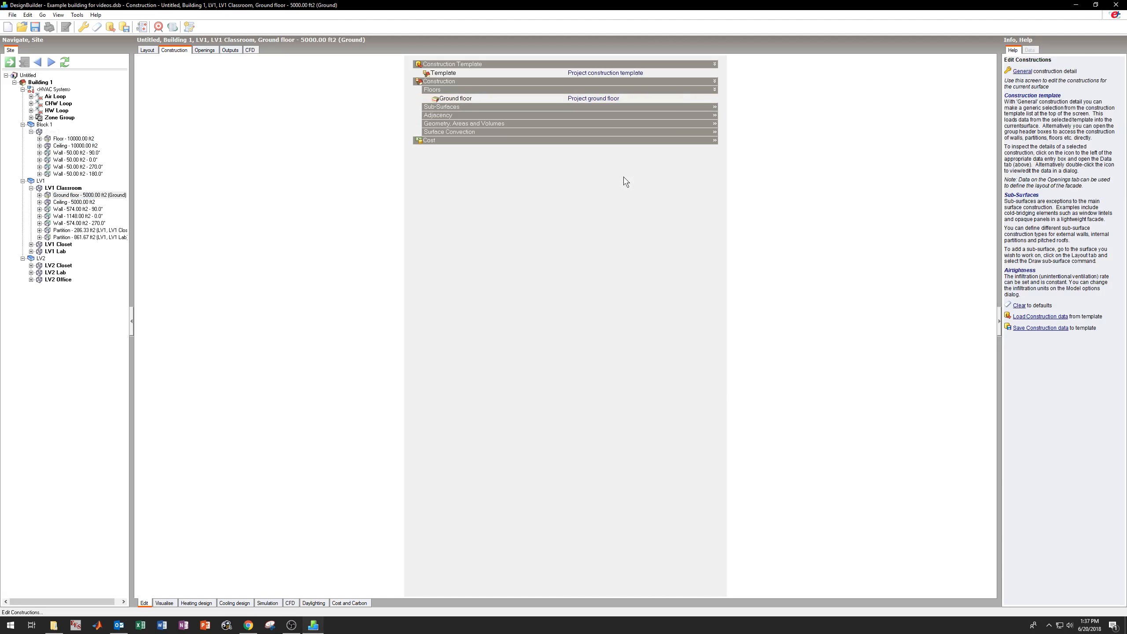
{"action": "left_click", "coordinate": [706, 99]}
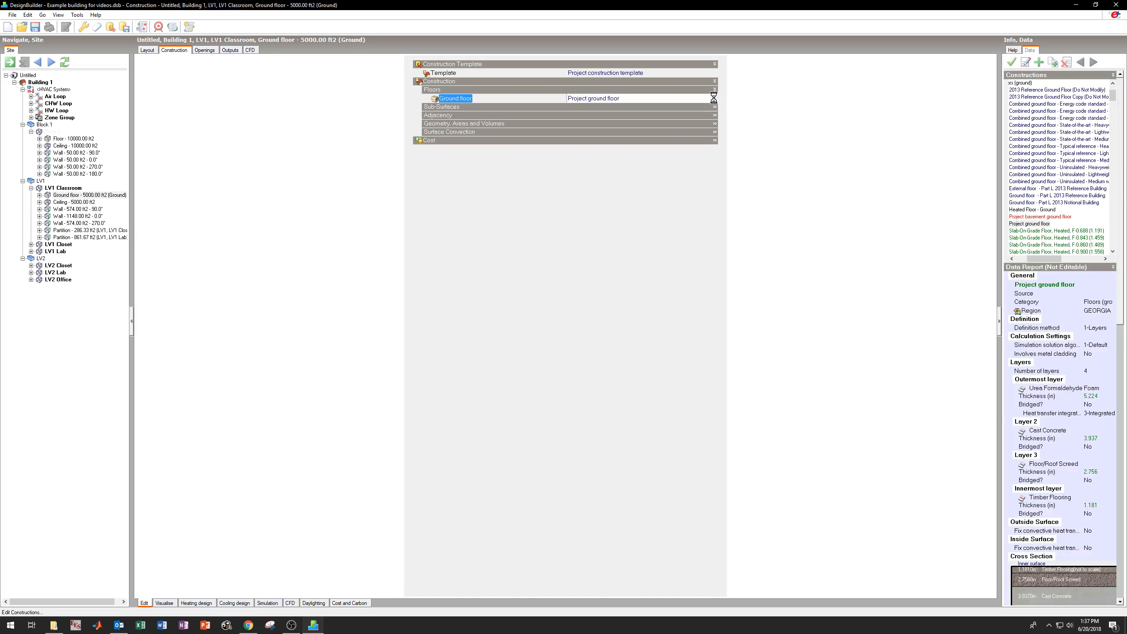
{"action": "left_click", "coordinate": [713, 99]}
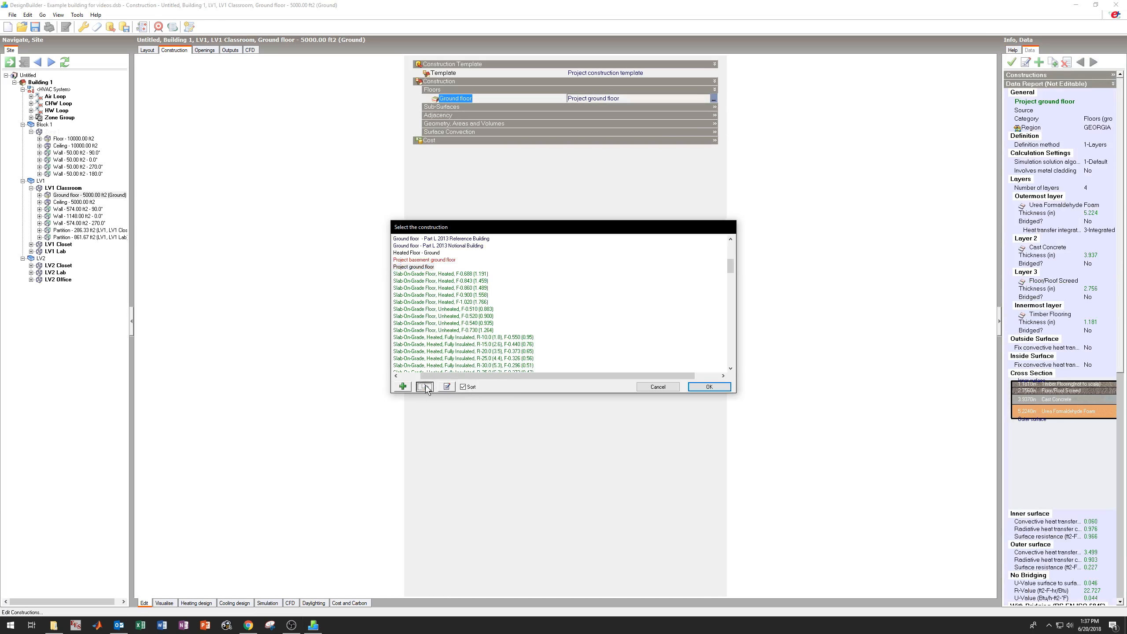
{"action": "left_click", "coordinate": [425, 386]}
{"action": "left_click", "coordinate": [447, 386]}
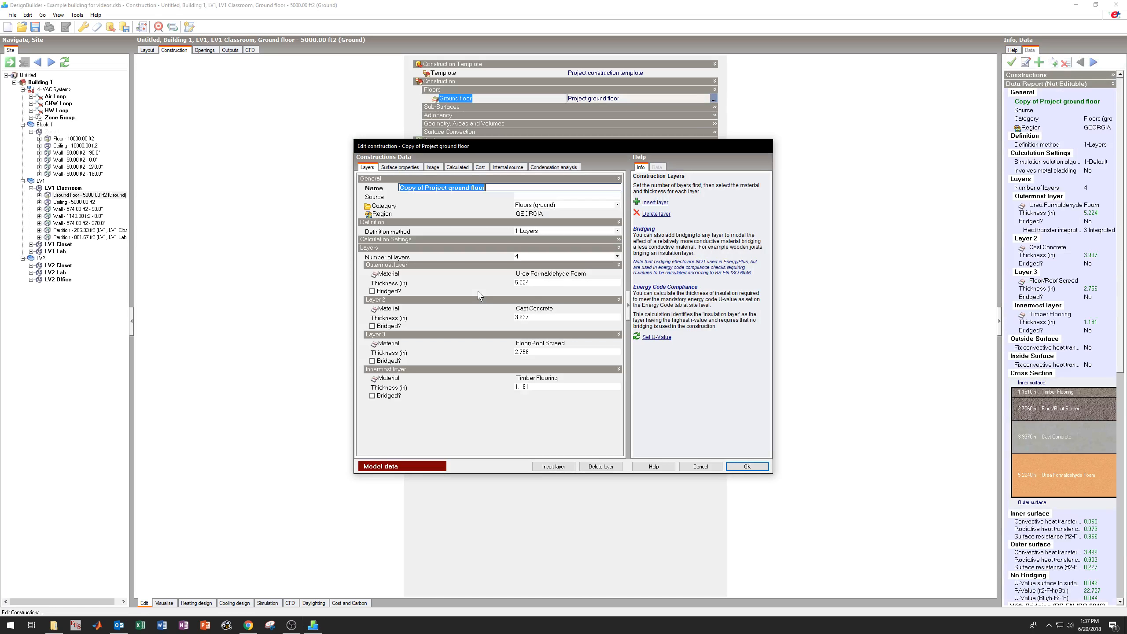
Enable an internal source after layer 3 in the copied ground floor construction, check its layers, and assign it to the LV1 Classroom's ground floor
{"action": "left_click", "coordinate": [515, 168]}
{"action": "left_click", "coordinate": [366, 187]}
{"action": "left_click", "coordinate": [493, 199]}
{"action": "type", "text": "3"}
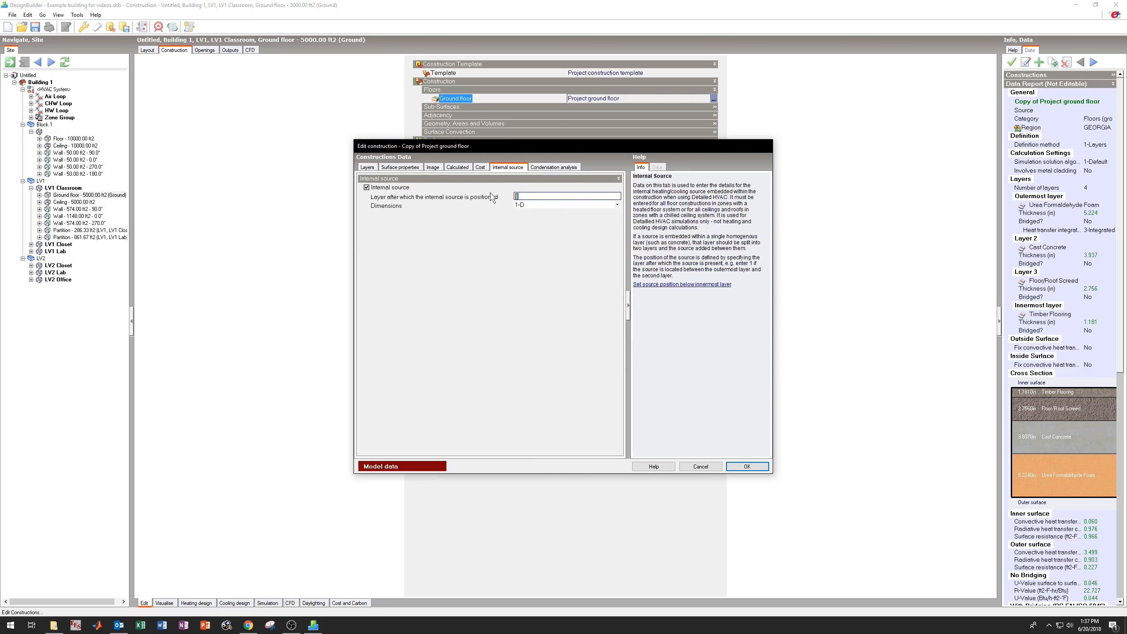
{"action": "left_click", "coordinate": [367, 167]}
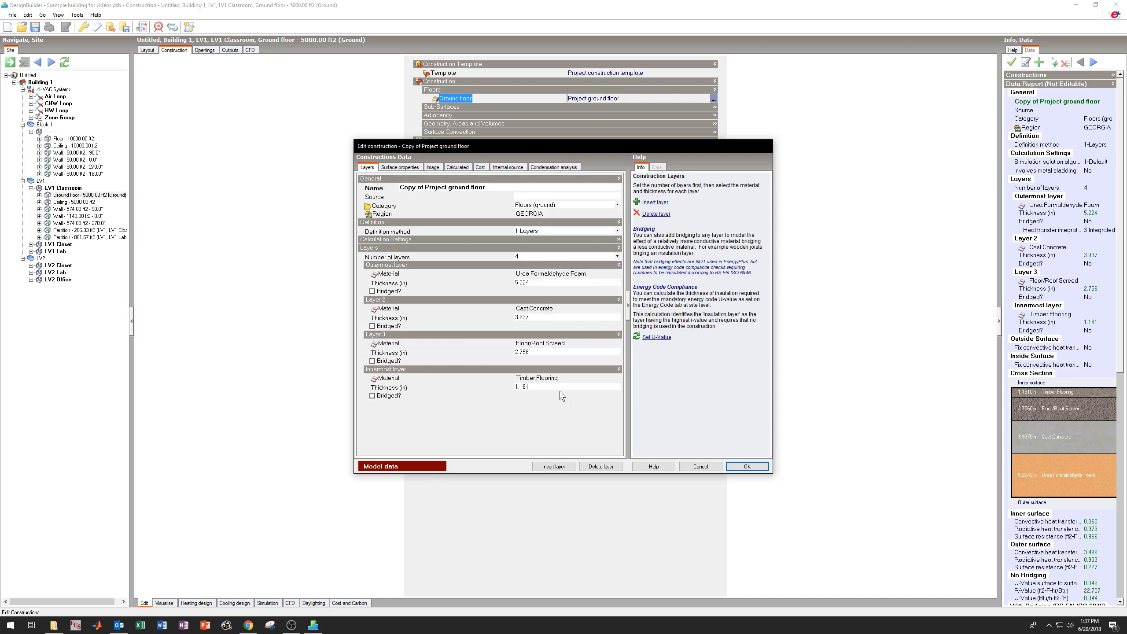
{"action": "left_click", "coordinate": [747, 466]}
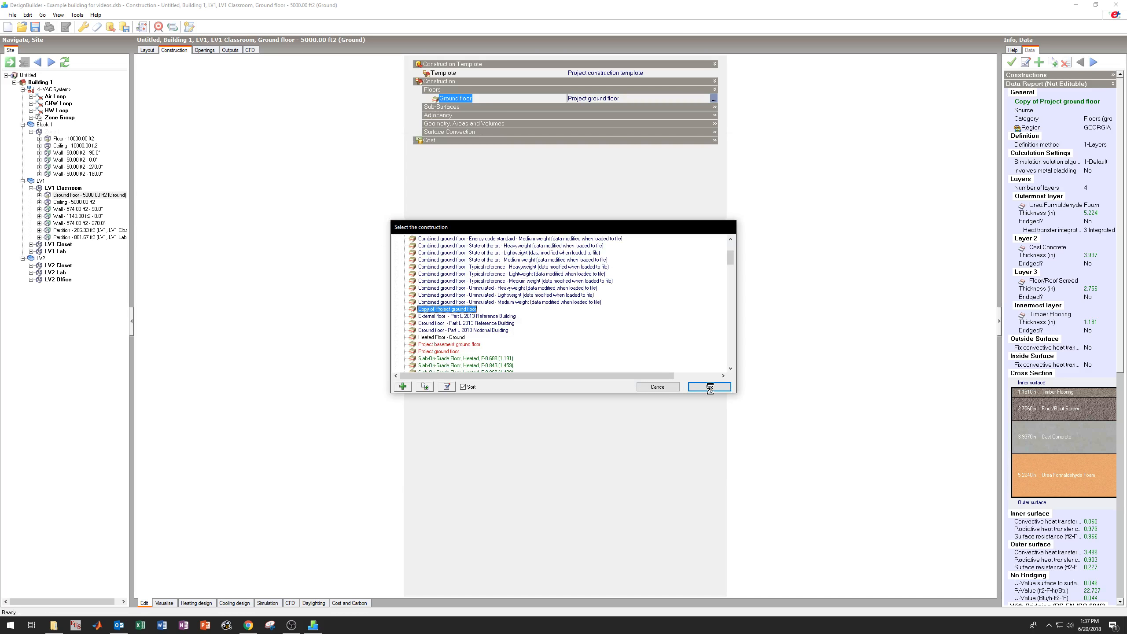
{"action": "left_click", "coordinate": [709, 386]}
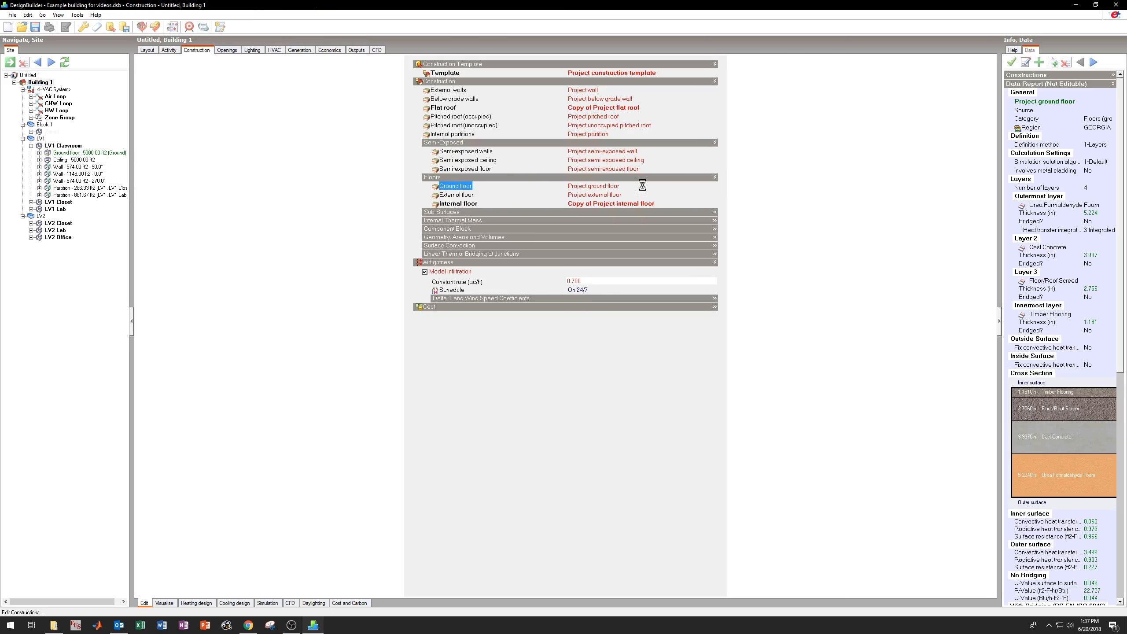
Assign Copy of Project ground floor as the ground floor construction at the Building 1 level
{"action": "left_click", "coordinate": [641, 186]}
{"action": "left_click", "coordinate": [713, 187]}
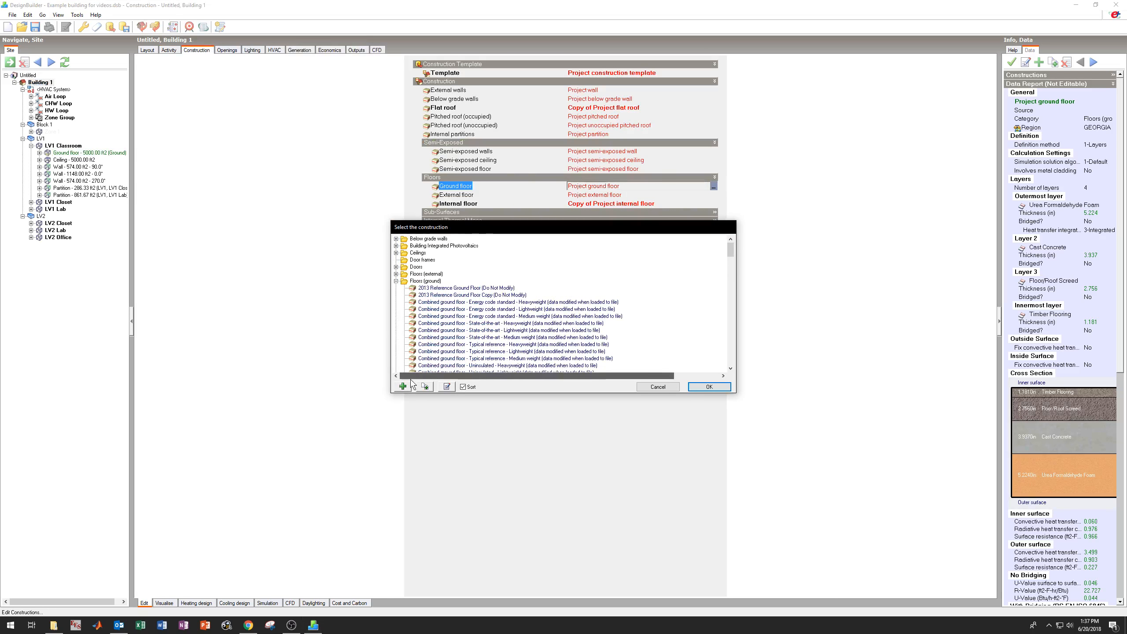
{"action": "left_click", "coordinate": [443, 323]}
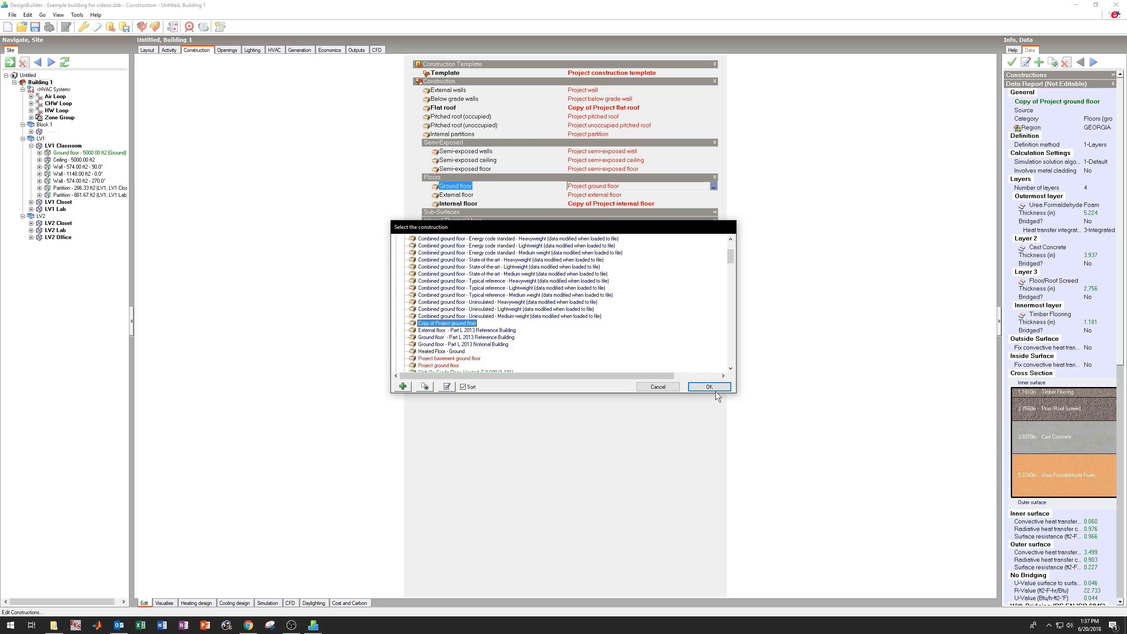
{"action": "left_click", "coordinate": [709, 386]}
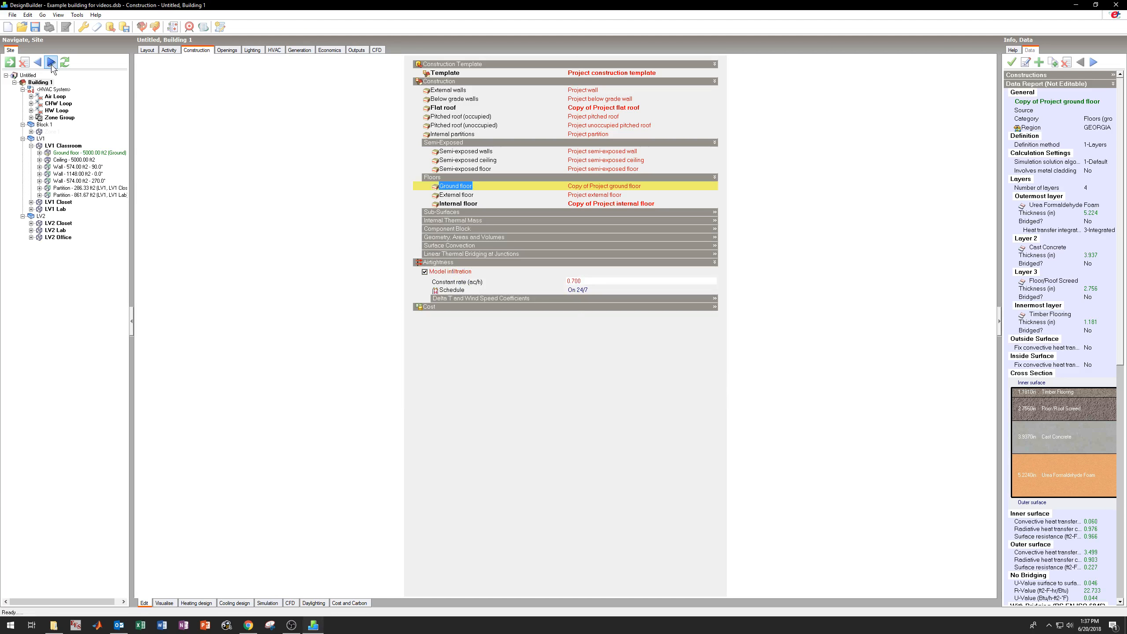
Start a simulation of Building 1 for the summer typical week
{"action": "left_click", "coordinate": [270, 602]}
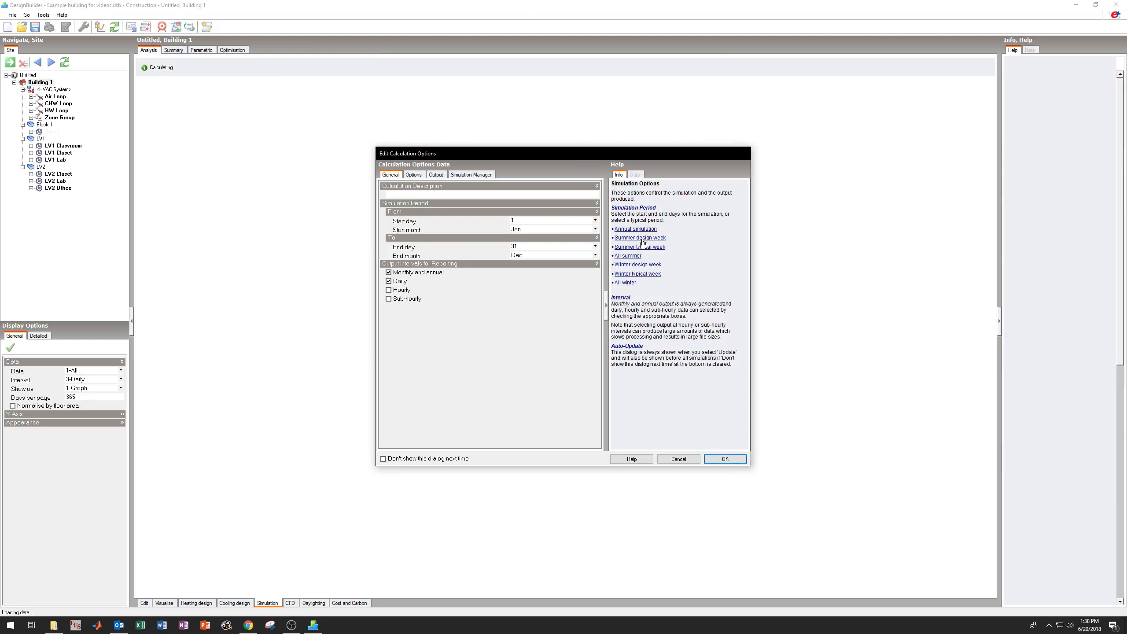
{"action": "left_click", "coordinate": [645, 247]}
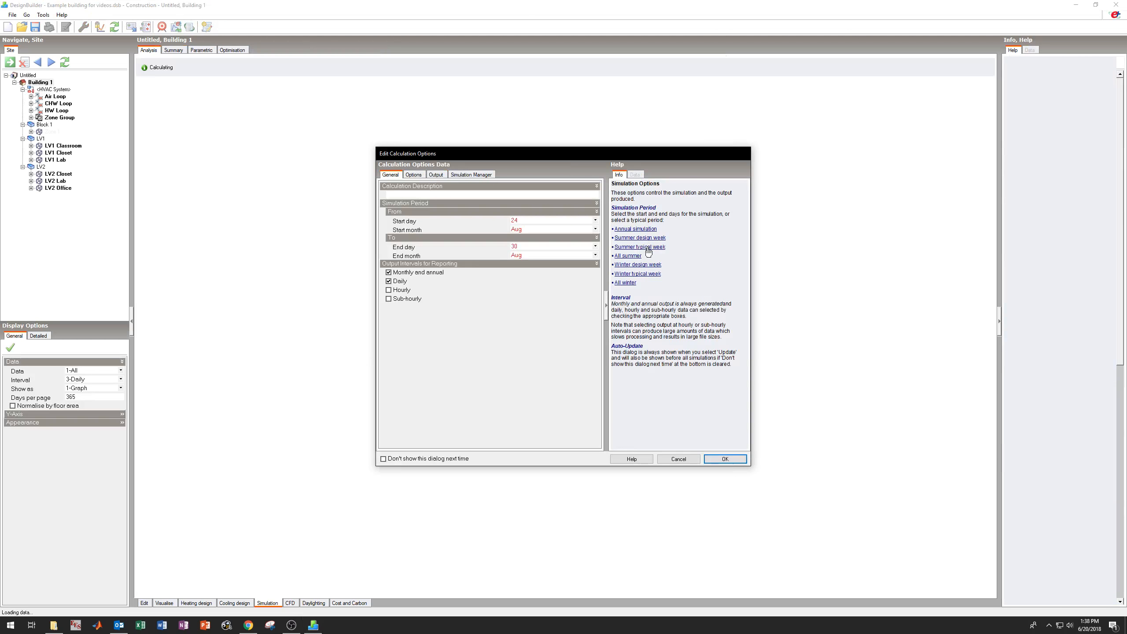
{"action": "left_click", "coordinate": [725, 460]}
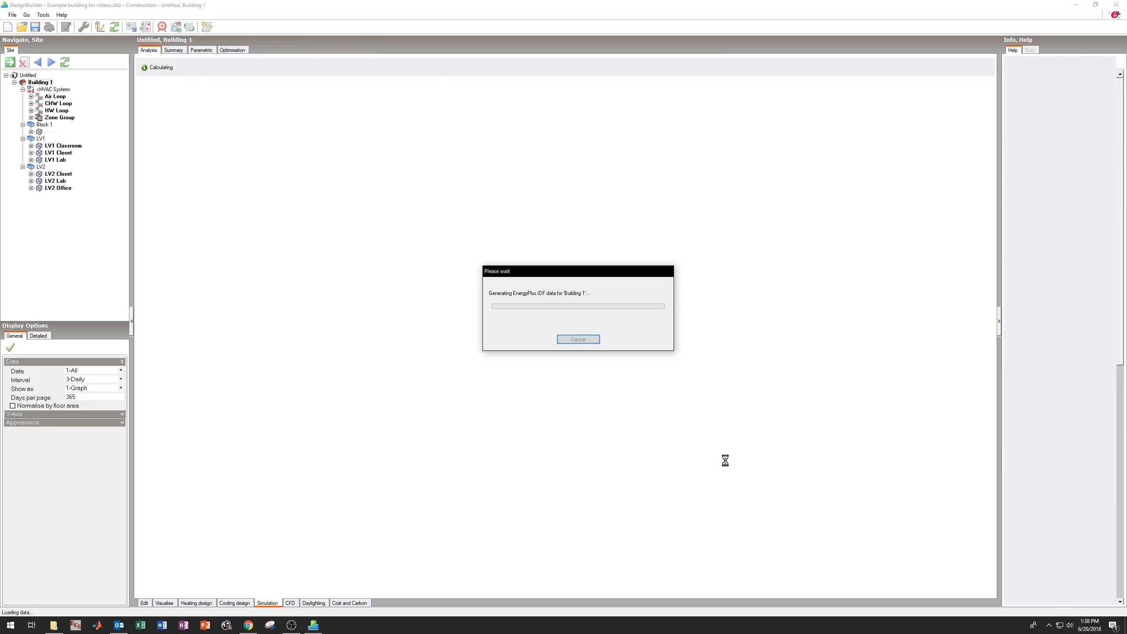